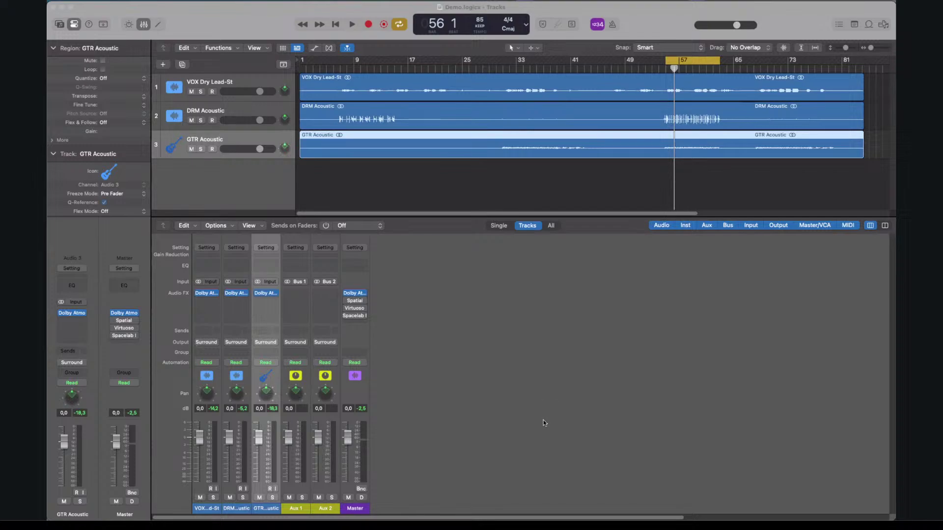
Open the Dolby Atmos Composer plug-in on the Master channel and show its input configuration
{"action": "left_click", "coordinate": [355, 294]}
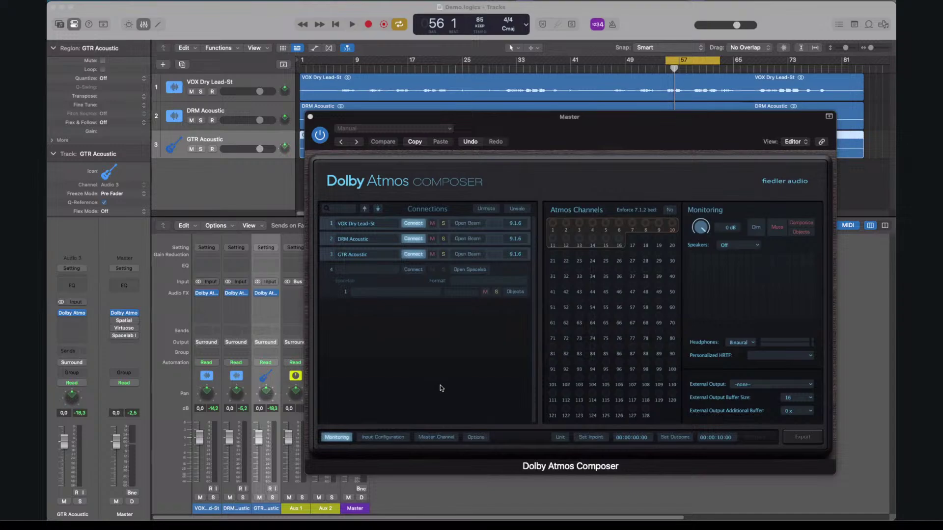
{"action": "left_click_drag", "start_coordinate": [459, 119], "coordinate": [509, 131]}
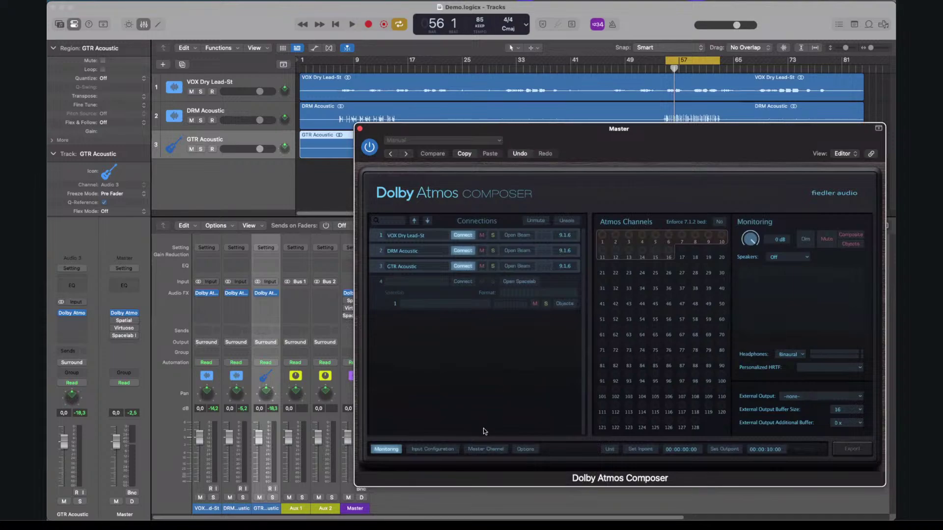
{"action": "left_click", "coordinate": [433, 450]}
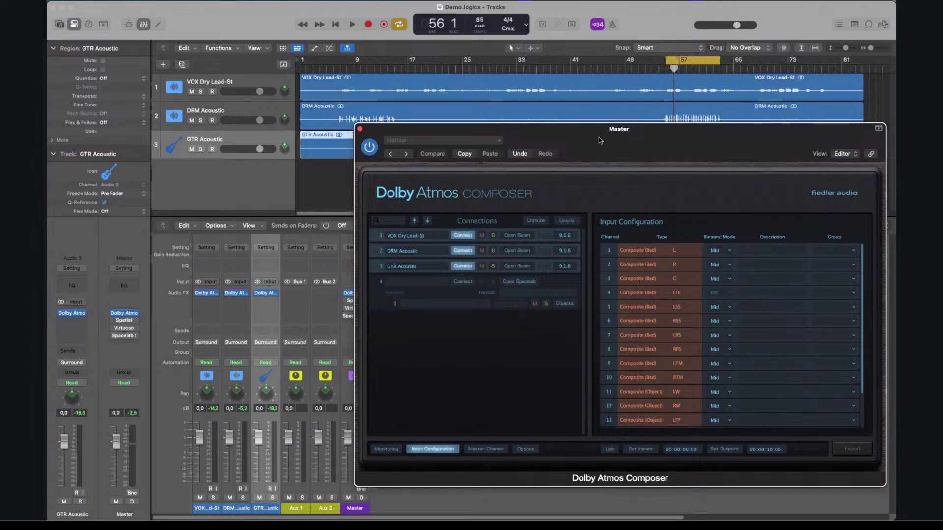
Audition the looped section with the current Mid binaural modes, and return the playhead to the loop start
{"action": "key", "text": "space"}
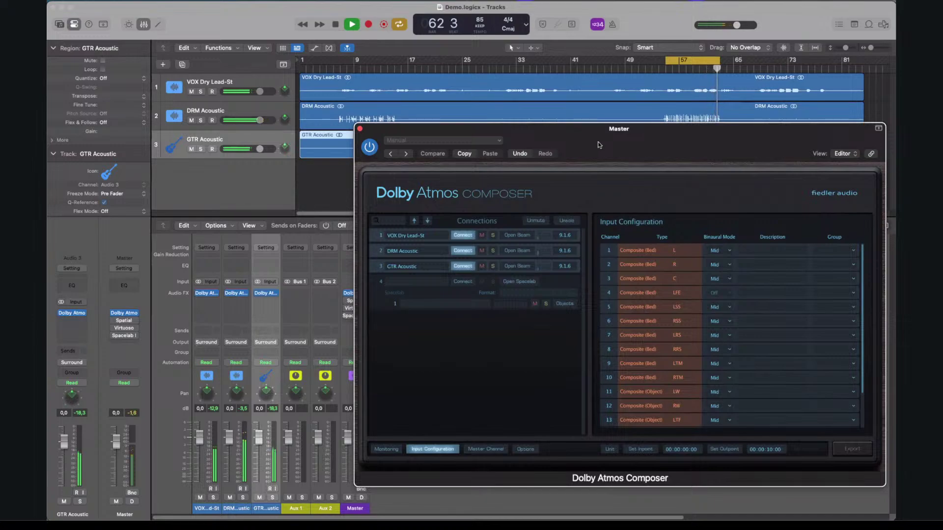
{"action": "key", "text": "space"}
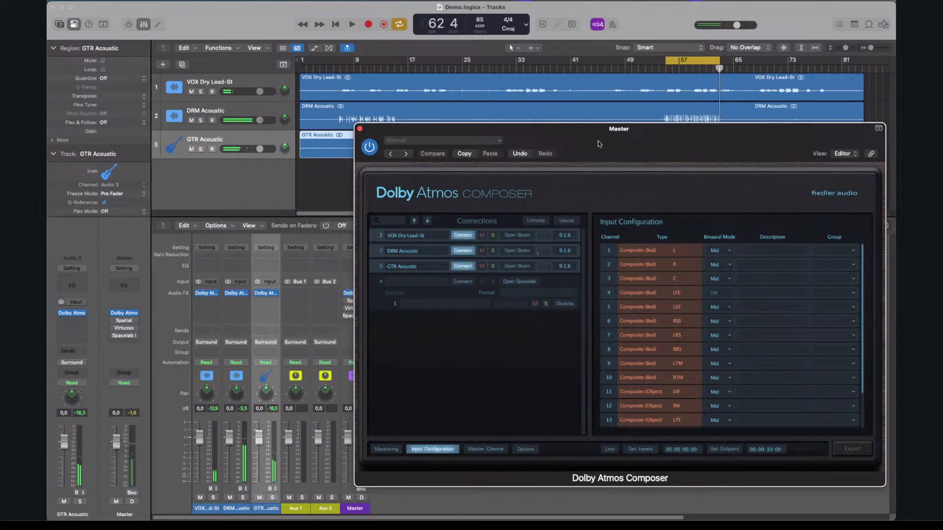
{"action": "left_click", "coordinate": [337, 29]}
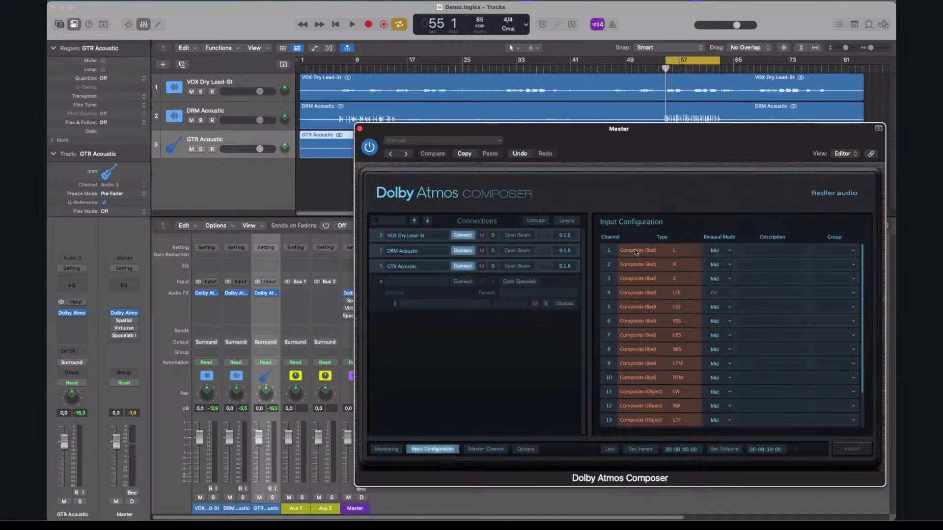
Set the binaural mode of all Composer input channels to Near at once and audition the looped section
{"action": "scroll", "coordinate": [640, 262], "scroll_direction": "down", "scroll_amount": 3}
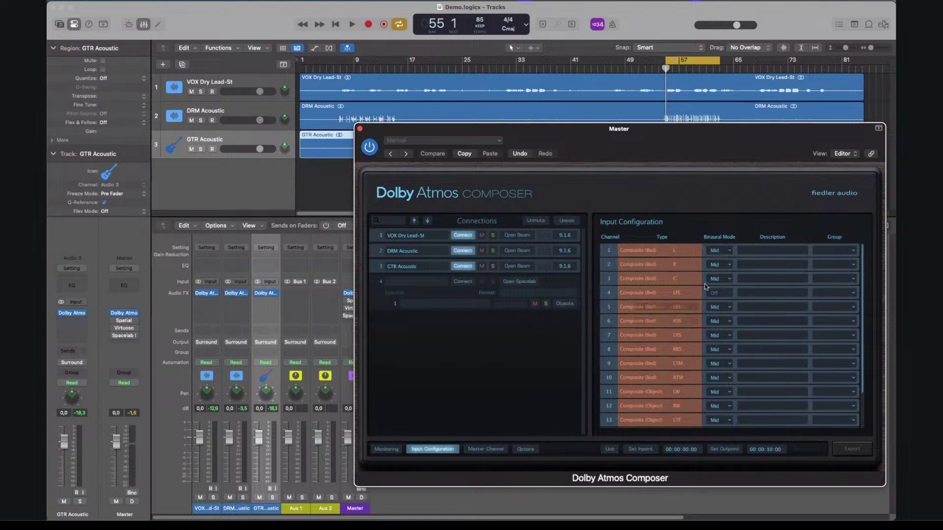
{"action": "left_click", "coordinate": [725, 251]}
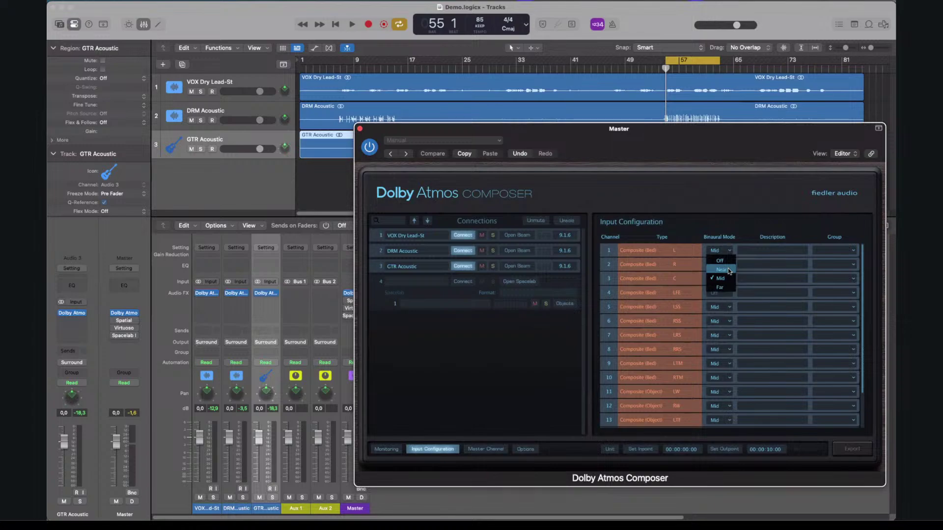
{"action": "left_click", "coordinate": [728, 269], "text": "alt"}
{"action": "key", "text": "space"}
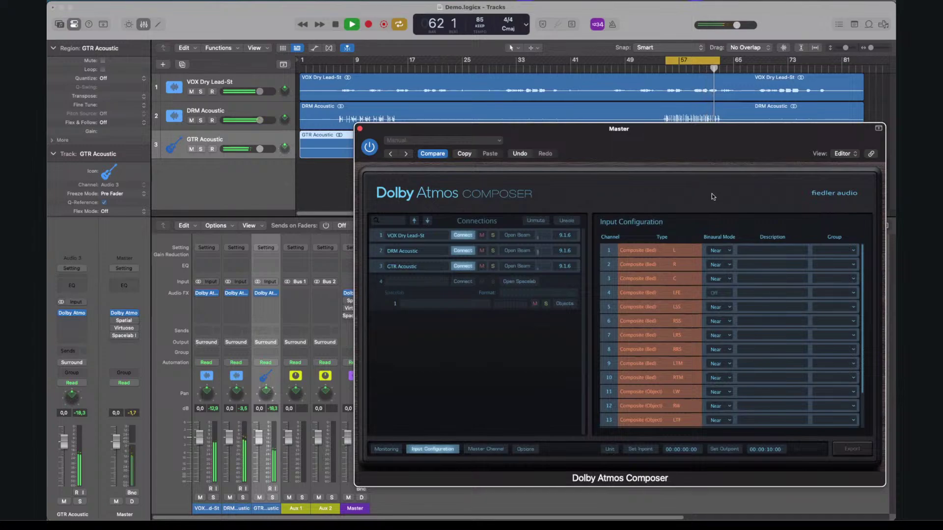
{"action": "key", "text": "space"}
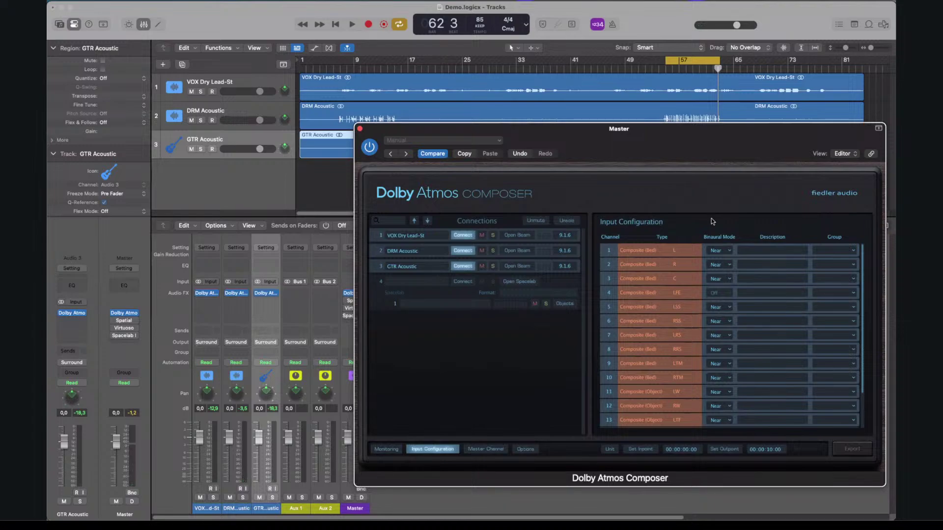
Switch the binaural mode of all input channels to Far and audition the looped section
{"action": "left_click", "coordinate": [724, 251]}
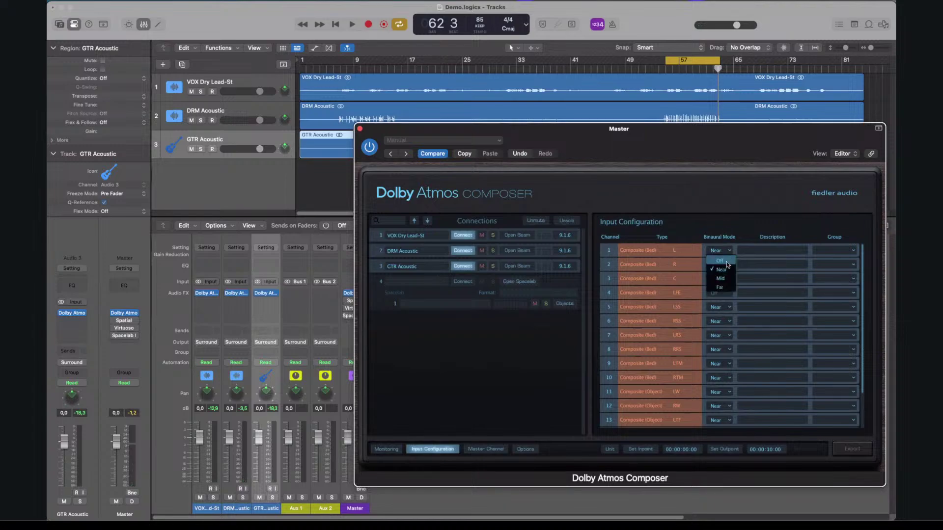
{"action": "left_click", "coordinate": [728, 288]}
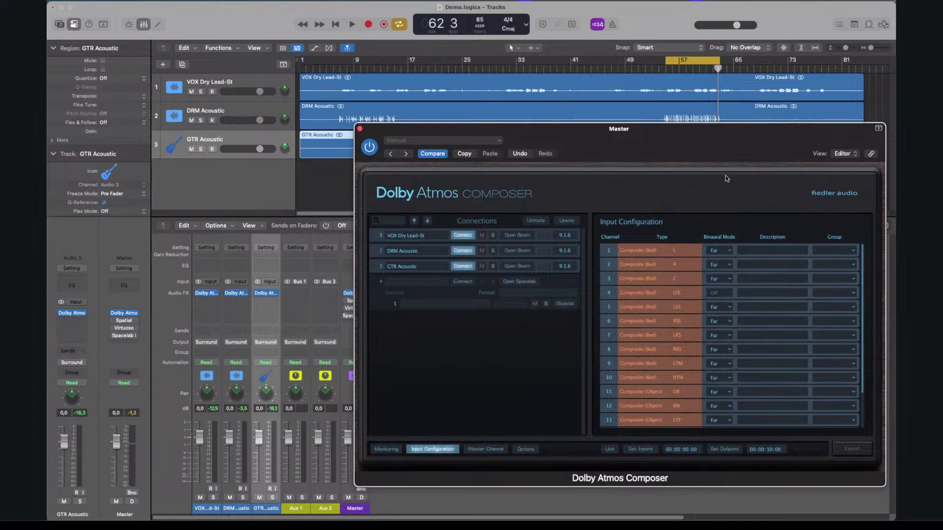
{"action": "key", "text": "space"}
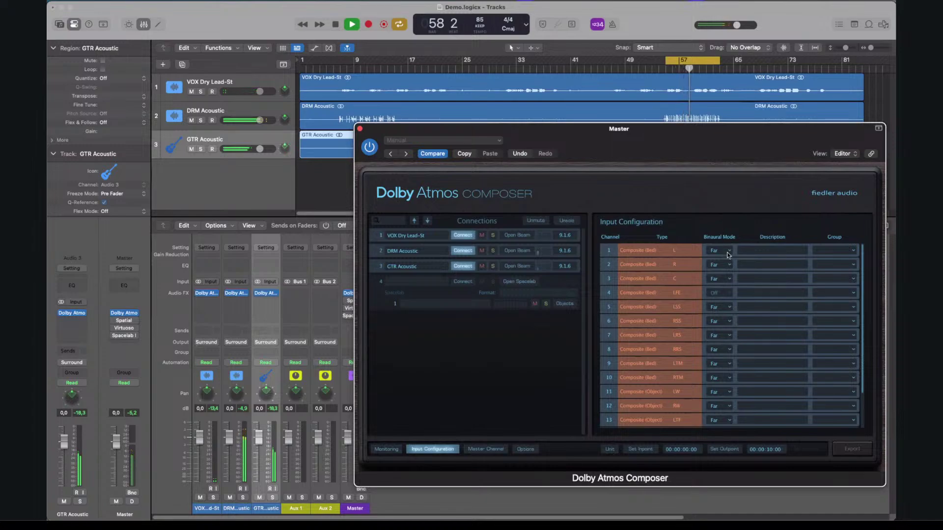
{"action": "key", "text": "space"}
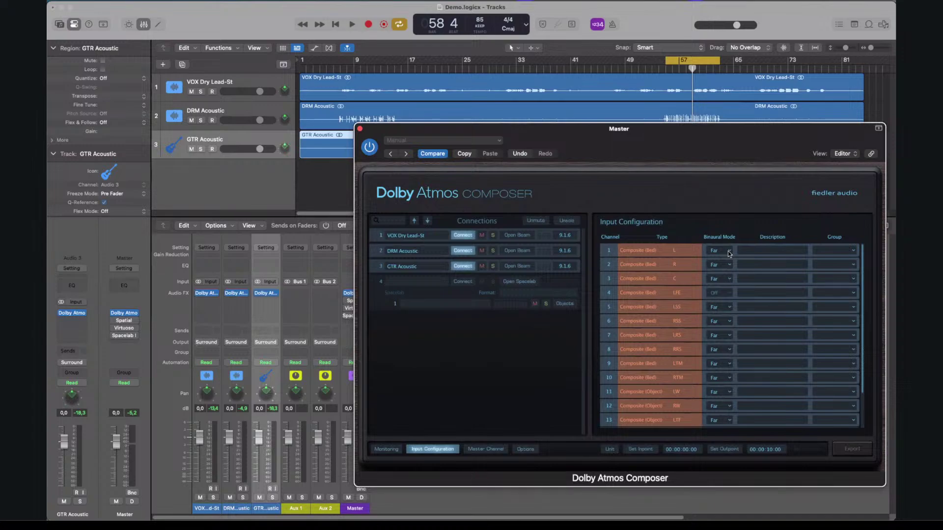
Set the binaural mode of all input channels back to Near and move the Composer window clear of the Master channel strip
{"action": "left_click", "coordinate": [728, 252]}
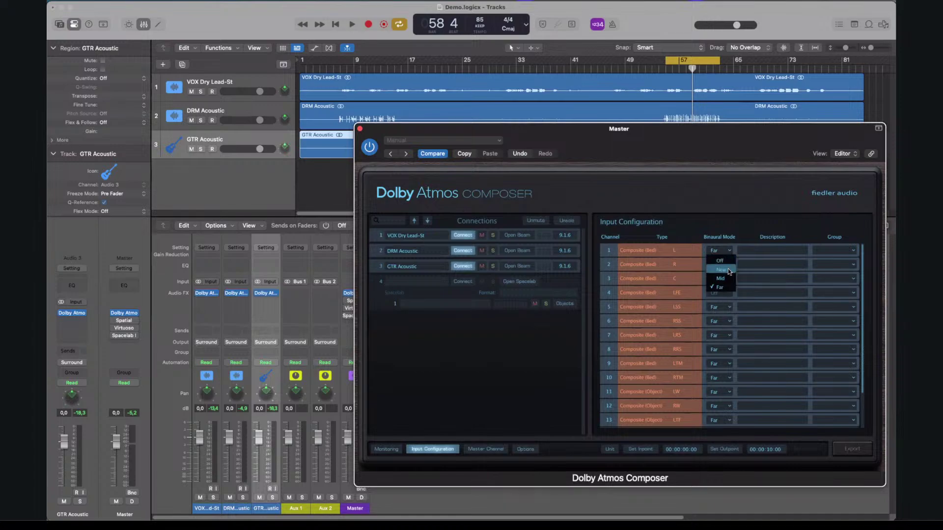
{"action": "left_click", "coordinate": [728, 270]}
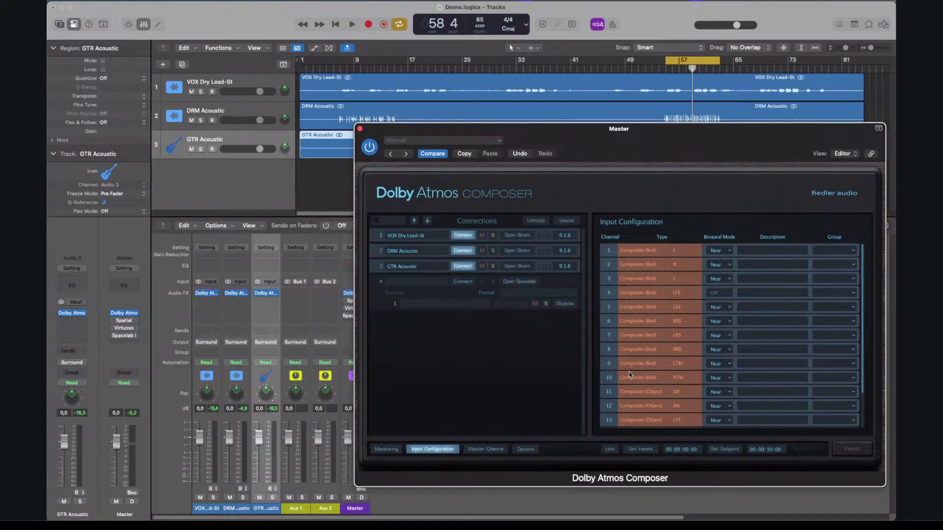
{"action": "left_click_drag", "start_coordinate": [667, 130], "coordinate": [656, 129]}
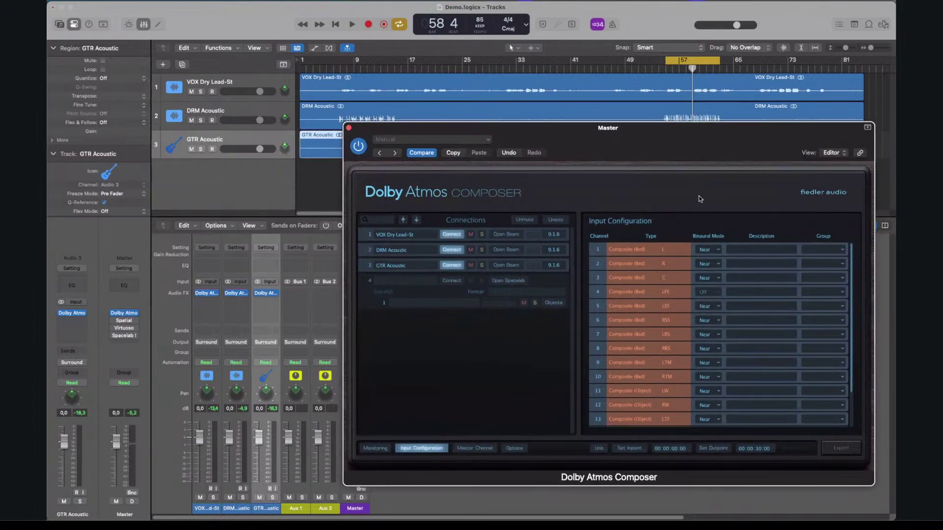
{"action": "left_click_drag", "start_coordinate": [725, 139], "coordinate": [734, 133]}
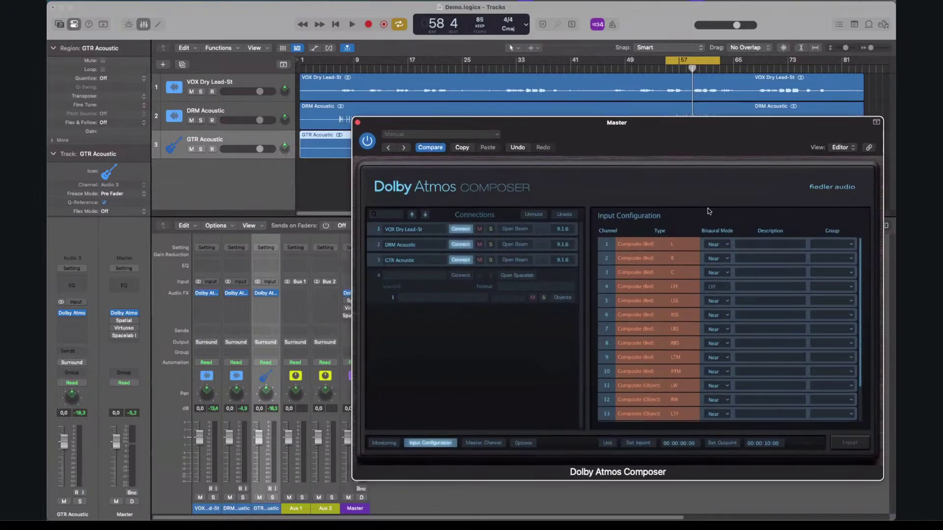
{"action": "left_click_drag", "start_coordinate": [676, 122], "coordinate": [715, 115]}
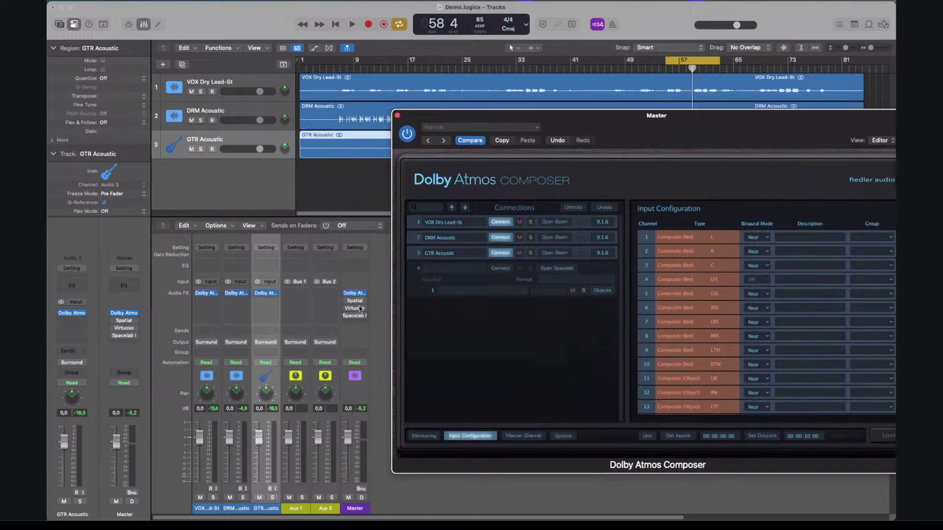
Play the looped section while checking the Atmos channel activity and headphone meters on the Composer's monitoring page
{"action": "mouse_move", "coordinate": [356, 303]}
{"action": "key", "text": "space"}
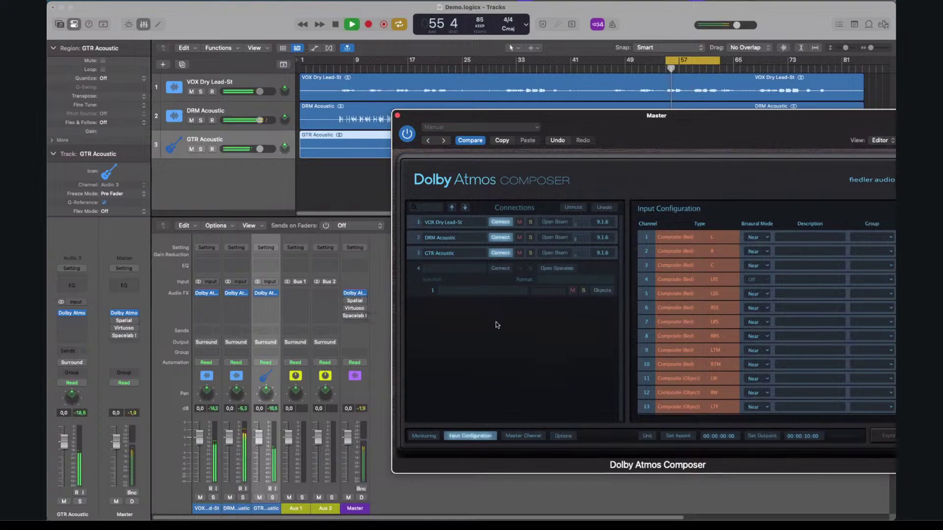
{"action": "left_click", "coordinate": [423, 436]}
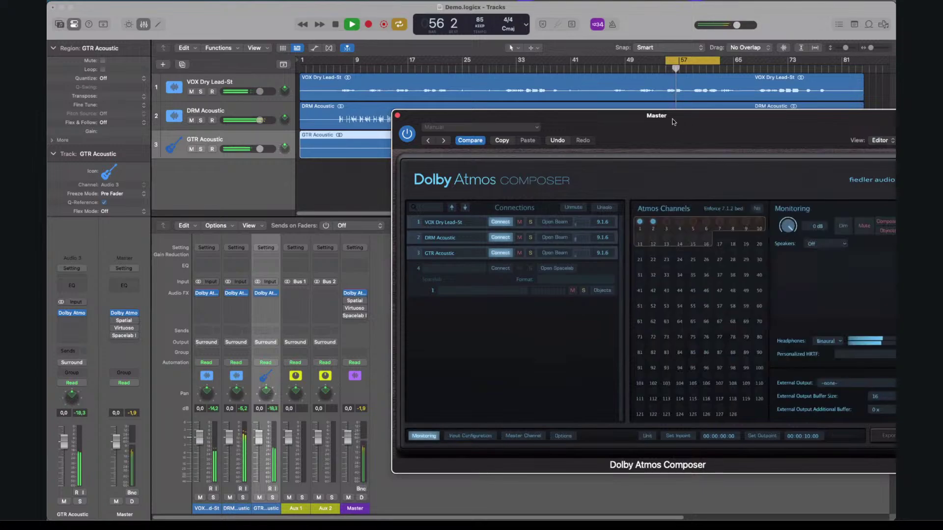
{"action": "left_click_drag", "start_coordinate": [673, 119], "coordinate": [639, 120]}
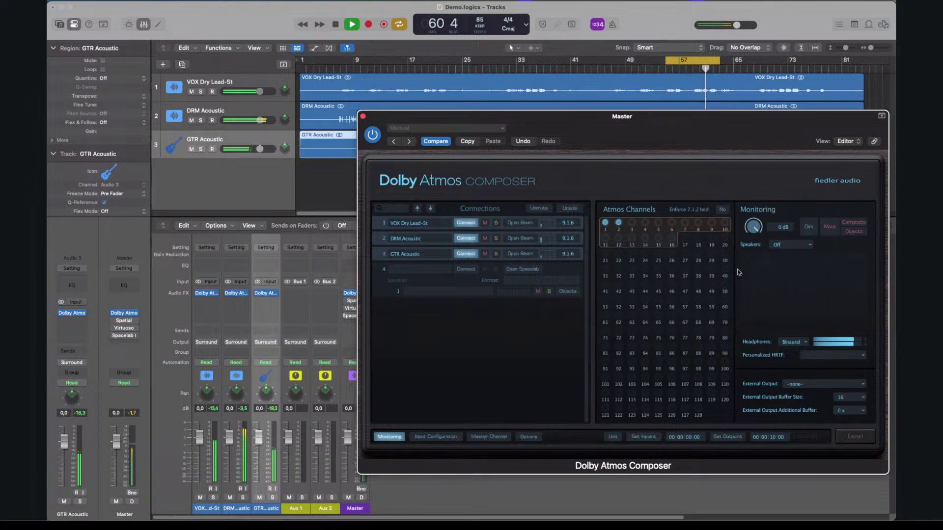
{"action": "key", "text": "space"}
Turn the Composer's headphone monitoring off and set its speaker format to 7.1.4
{"action": "left_click", "coordinate": [809, 248]}
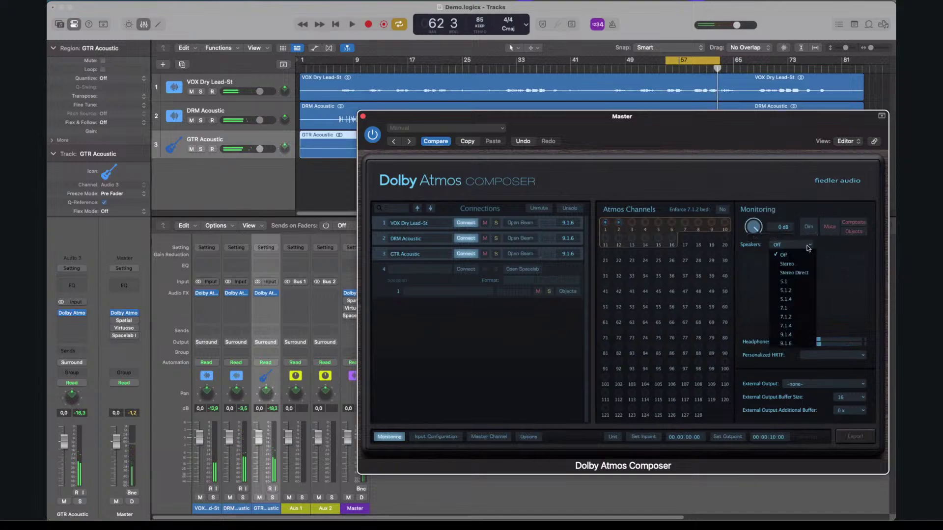
{"action": "left_click", "coordinate": [849, 246]}
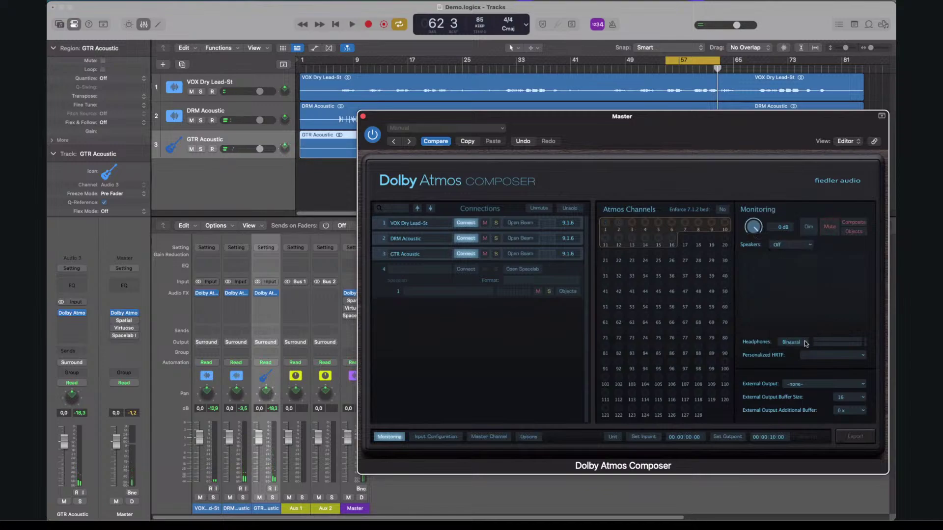
{"action": "left_click", "coordinate": [799, 341]}
{"action": "left_click", "coordinate": [799, 352]}
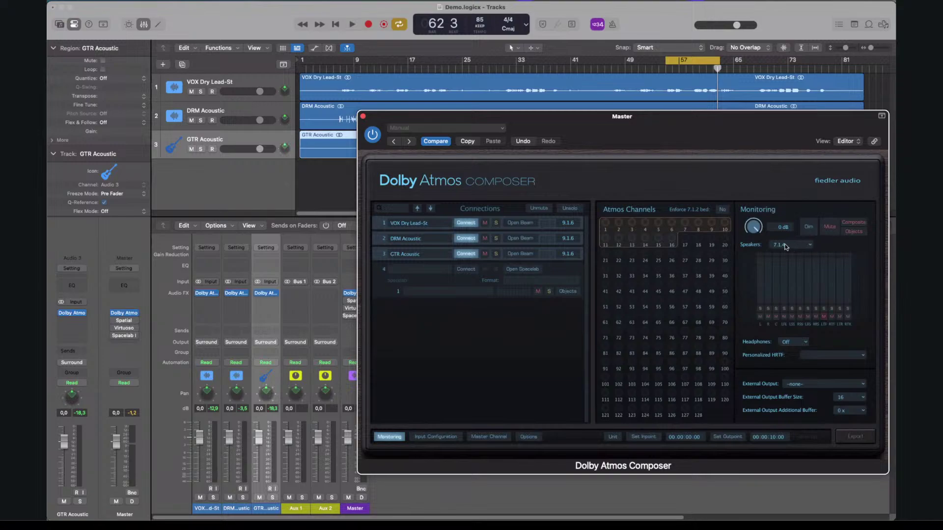
Enable the Spatial Audio Monitoring plug-in on the Master channel and audition the looped section through the Apple Renderer
{"action": "left_click_drag", "start_coordinate": [733, 151], "coordinate": [790, 154]}
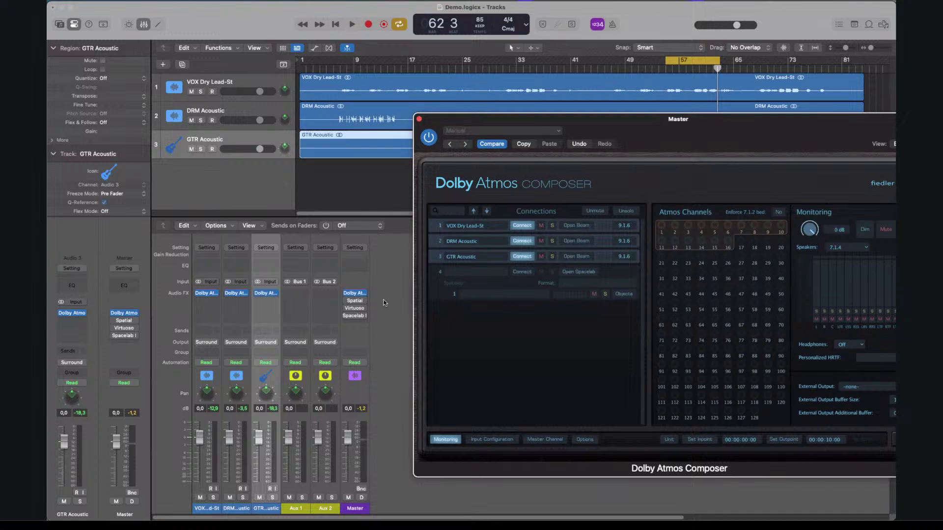
{"action": "left_click", "coordinate": [353, 301]}
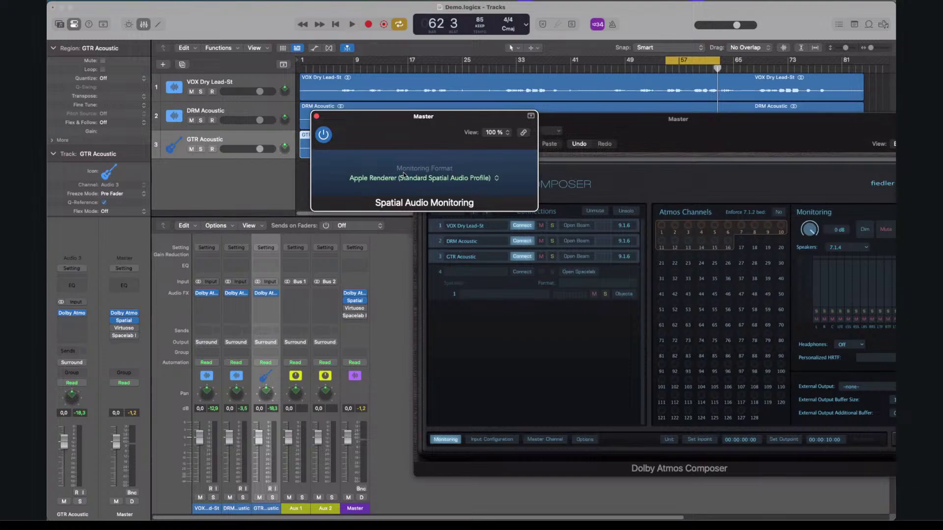
{"action": "left_click_drag", "start_coordinate": [785, 143], "coordinate": [679, 140]}
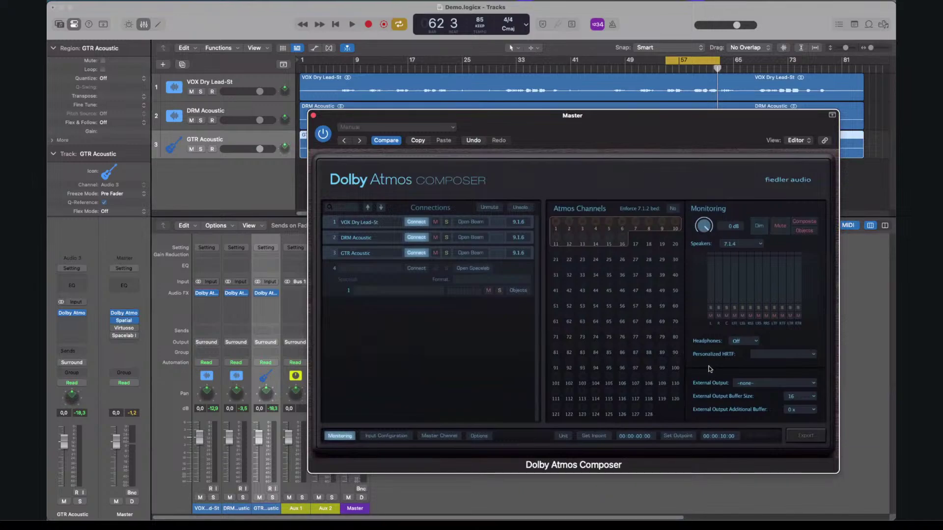
{"action": "key", "text": "space"}
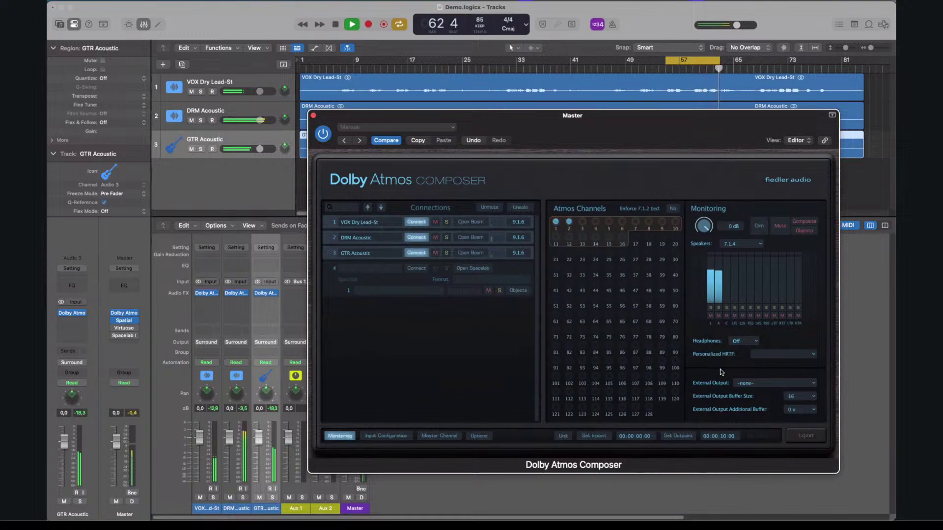
{"action": "key", "text": "space"}
Bypass Spatial Audio Monitoring on the Master channel and restore the Composer's monitoring to speakers Off and headphones Binaural
{"action": "left_click_drag", "start_coordinate": [605, 121], "coordinate": [662, 124]}
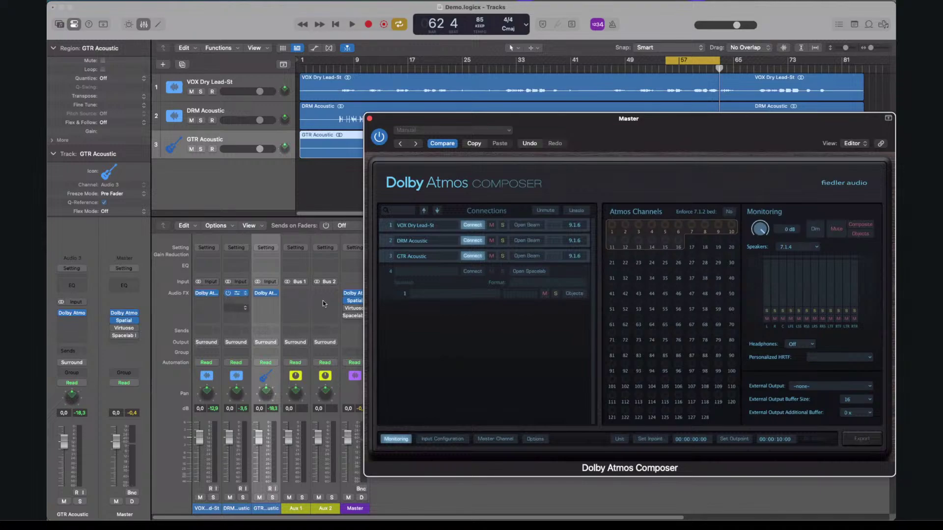
{"action": "left_click", "coordinate": [347, 302]}
{"action": "left_click", "coordinate": [799, 249]}
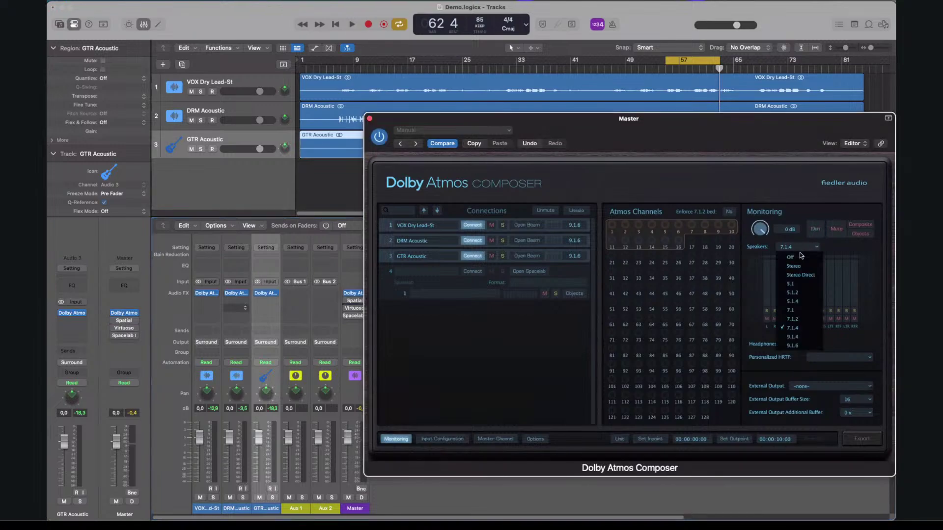
{"action": "left_click", "coordinate": [786, 254]}
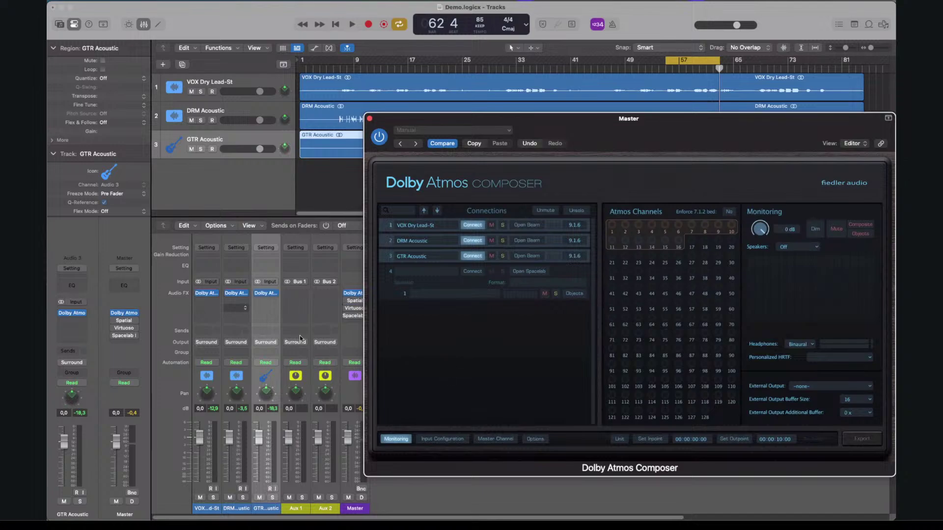
Insert a stereo Spacelab Interstellar reverb on Aux 1 and bring the Composer window forward to view its connections
{"action": "left_click", "coordinate": [292, 293]}
{"action": "mouse_move", "coordinate": [330, 319]}
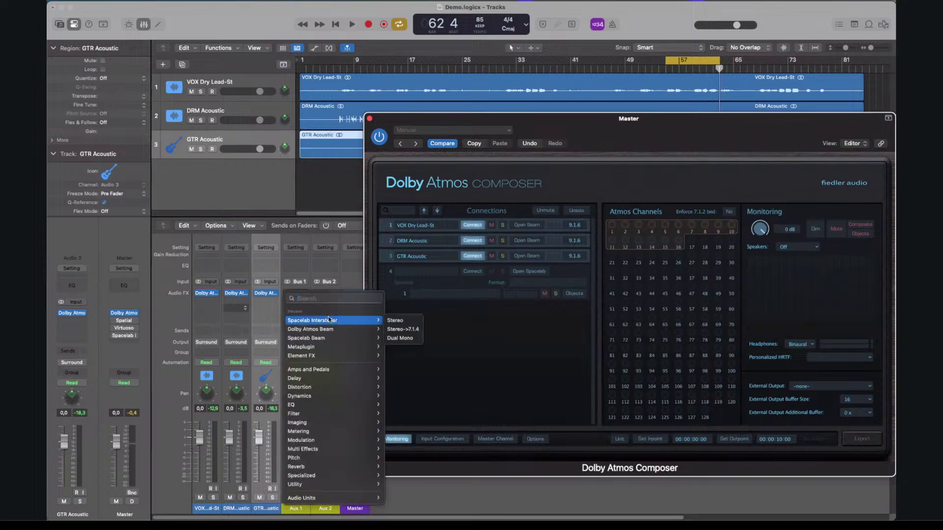
{"action": "left_click", "coordinate": [399, 320]}
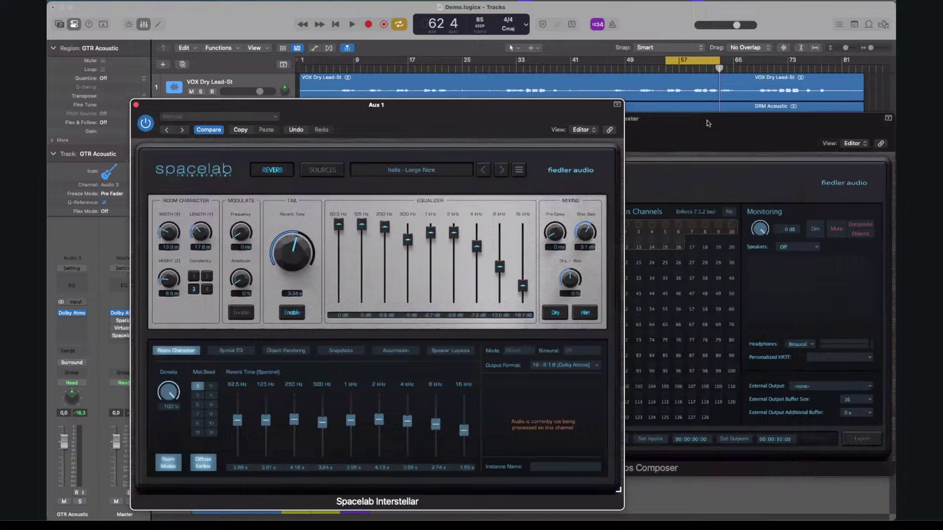
{"action": "left_click", "coordinate": [708, 123]}
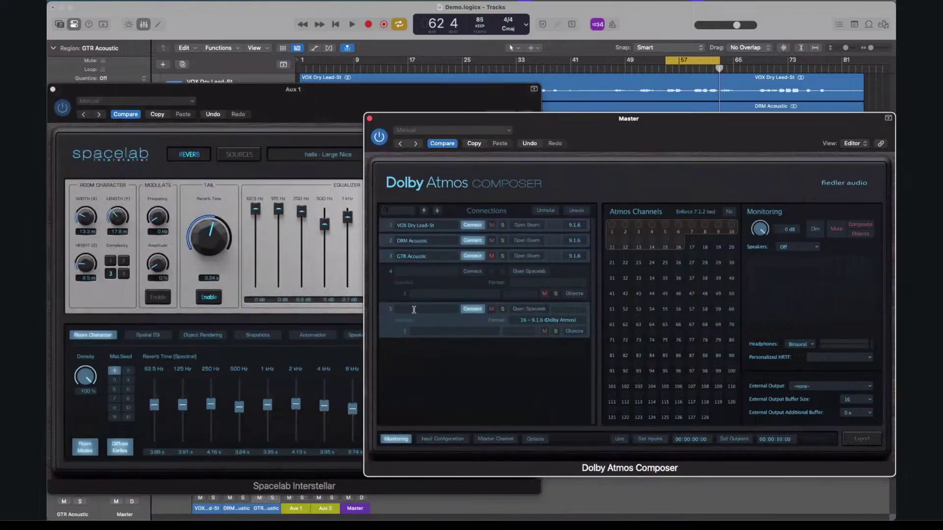
Name the Aux 1 reverb connection Binaural Settings and load the Dolby Binaural Room preset in its Spacelab Interstellar
{"action": "left_click", "coordinate": [415, 310]}
{"action": "type", "text": "Binaural Settings"}
{"action": "left_click_drag", "start_coordinate": [347, 93], "coordinate": [582, 58]}
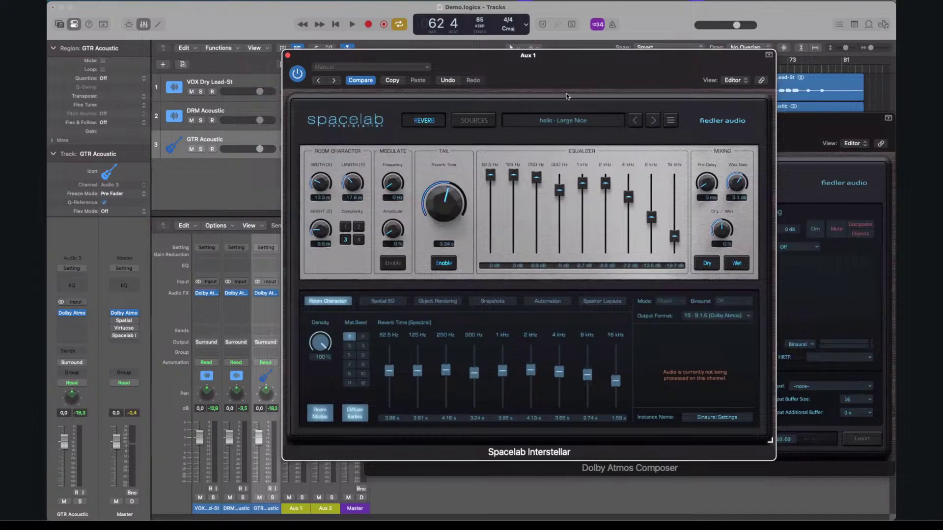
{"action": "left_click", "coordinate": [570, 123]}
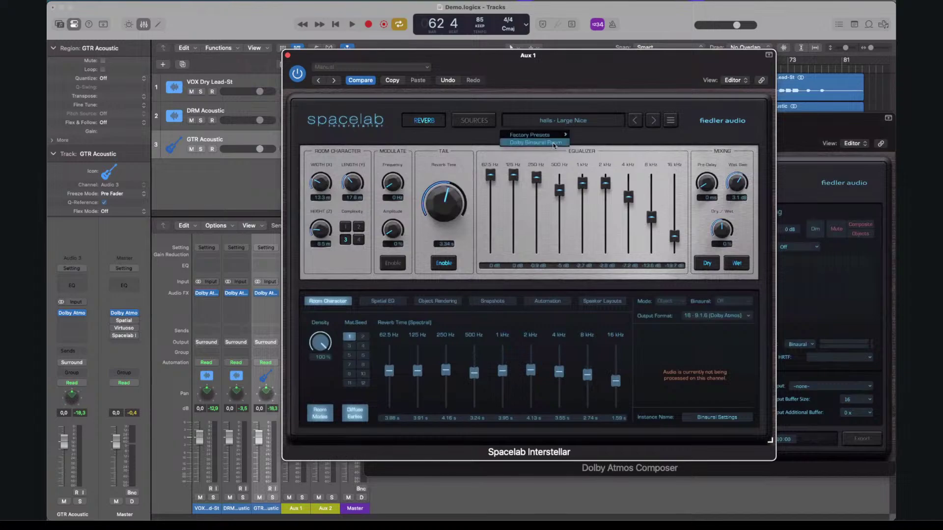
{"action": "left_click", "coordinate": [554, 143]}
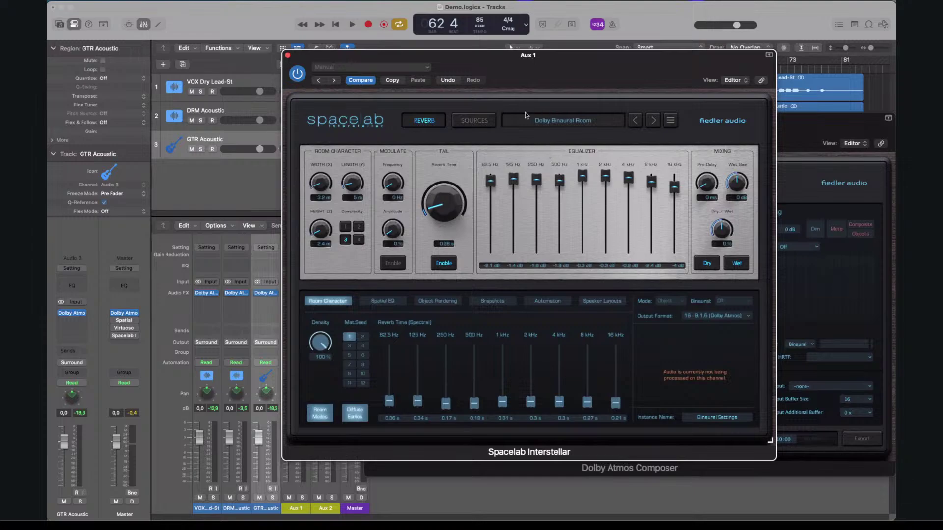
{"action": "left_click_drag", "start_coordinate": [543, 75], "coordinate": [623, 73]}
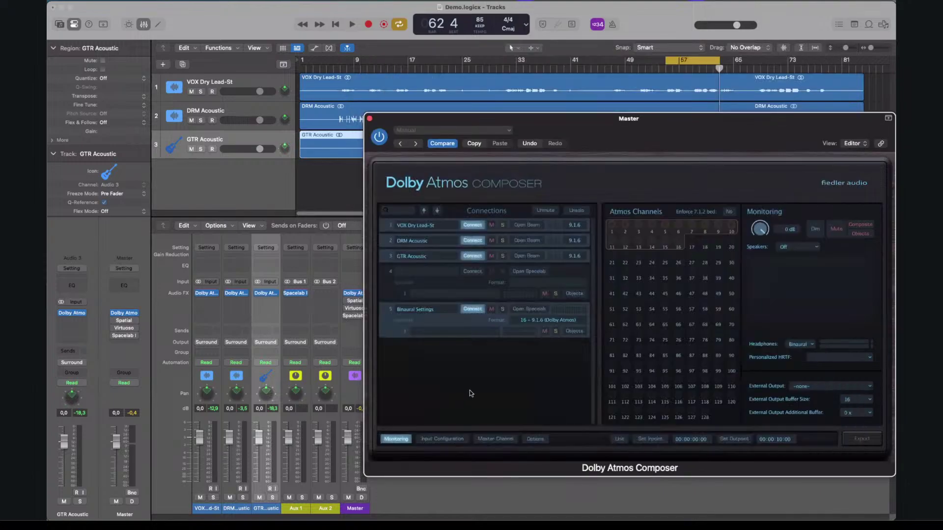
Add a send to Bus 1 on the VOX Dry Lead-St channel and adjust its level while the loop plays
{"action": "left_click", "coordinate": [211, 321]}
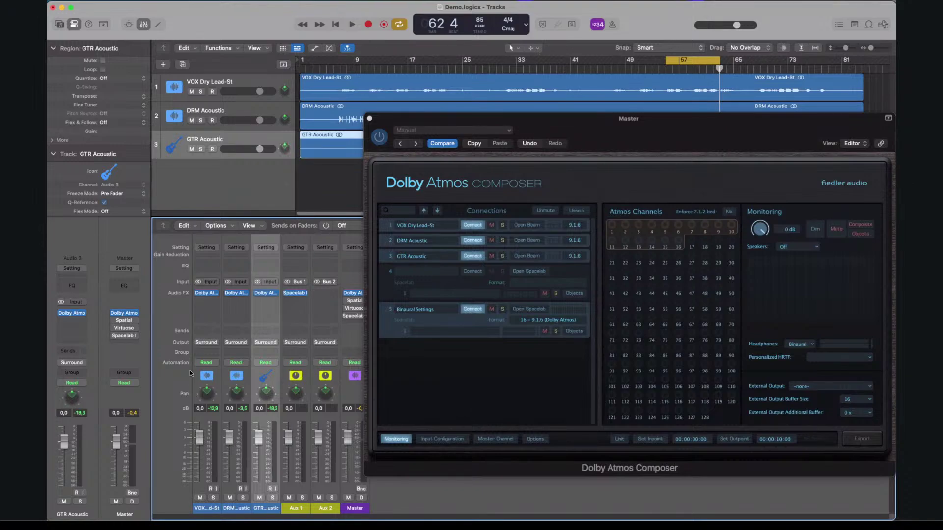
{"action": "left_click", "coordinate": [204, 331]}
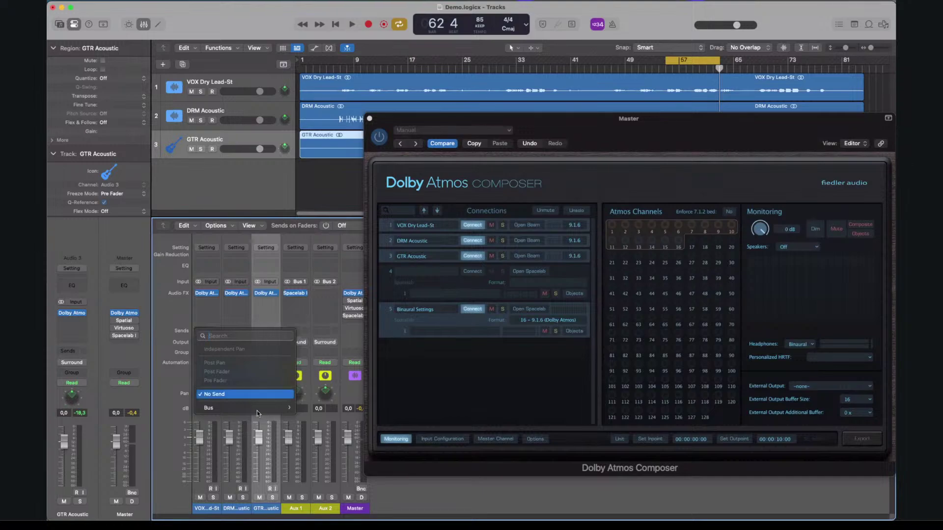
{"action": "mouse_move", "coordinate": [258, 410]}
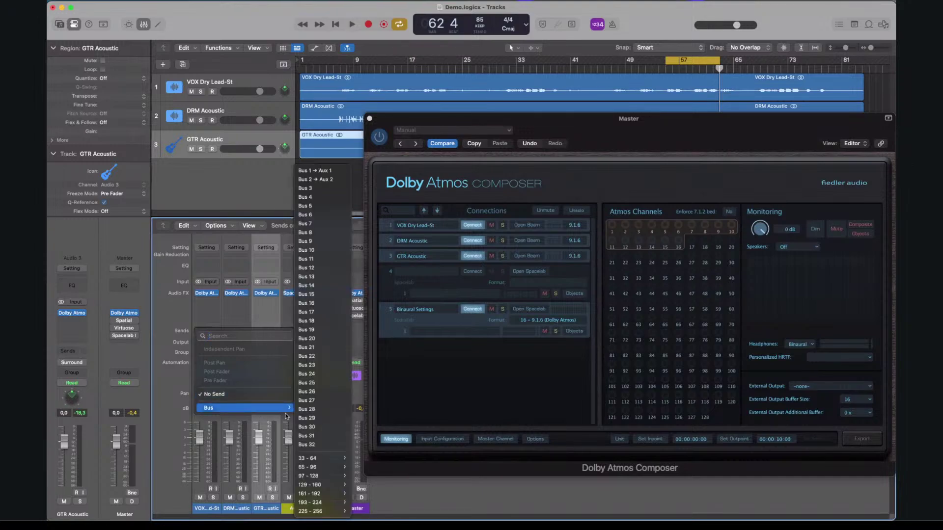
{"action": "left_click", "coordinate": [334, 174]}
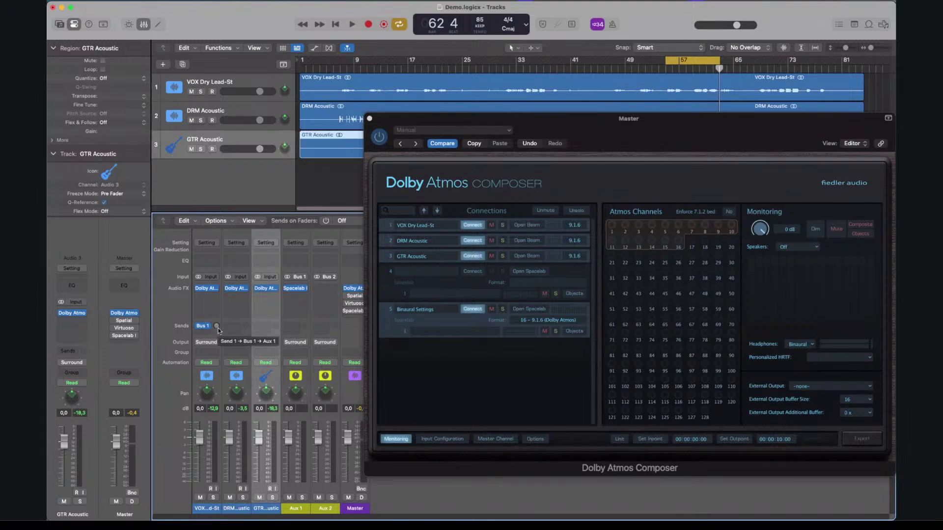
{"action": "key", "text": "space"}
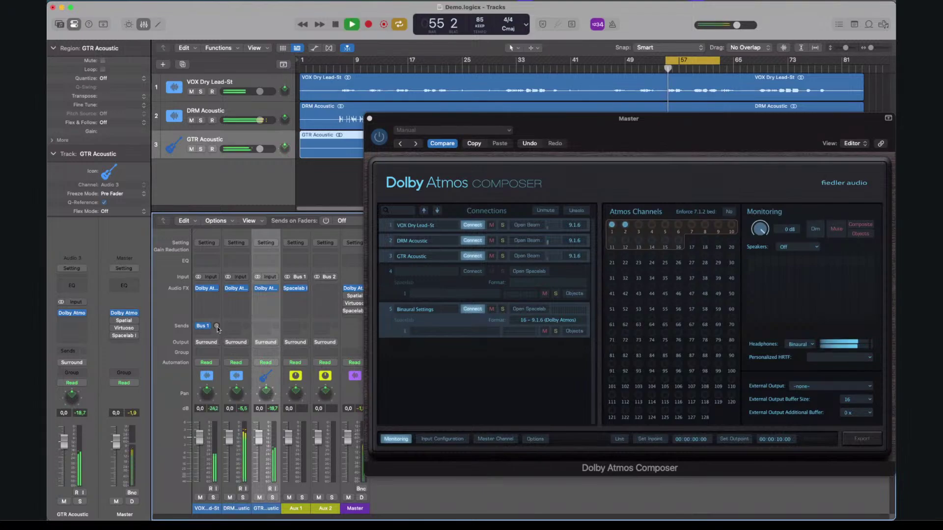
{"action": "left_click_drag", "start_coordinate": [217, 327], "coordinate": [234, 271]}
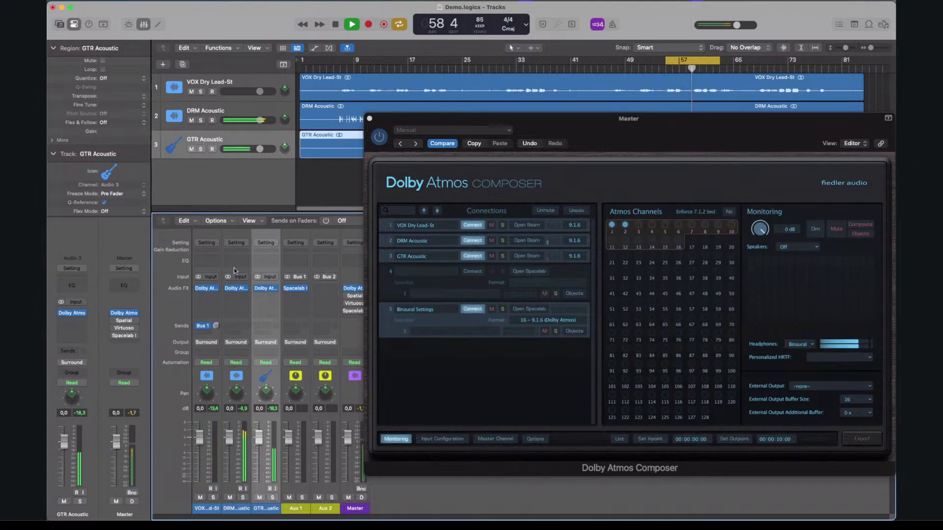
{"action": "left_click_drag", "start_coordinate": [234, 267], "coordinate": [247, 289]}
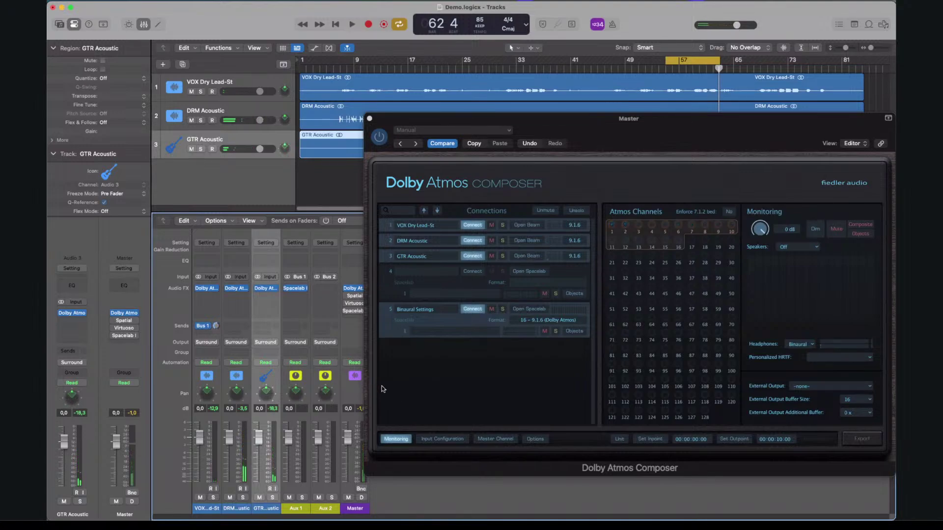
Add a send to Bus 1 on the DRM Acoustic channel and raise its level during playback
{"action": "left_click", "coordinate": [230, 328]}
{"action": "mouse_move", "coordinate": [304, 403]}
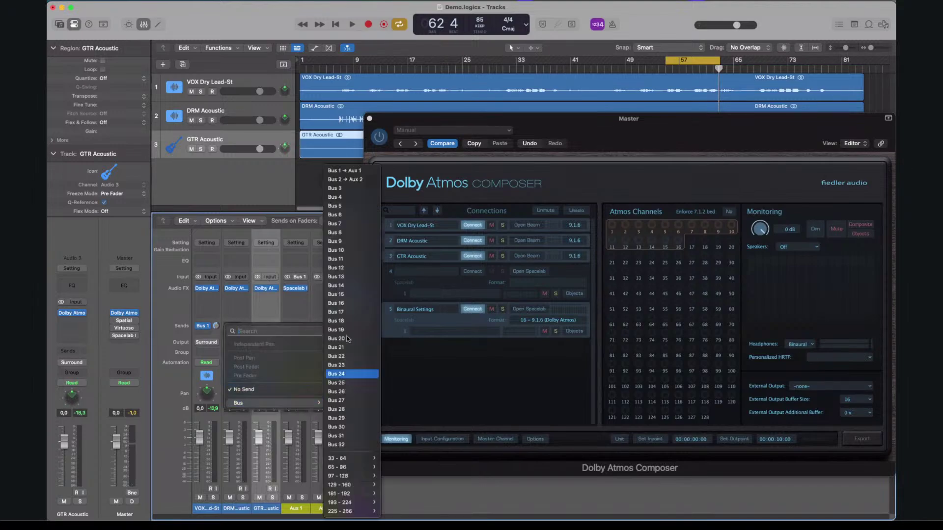
{"action": "left_click", "coordinate": [334, 180]}
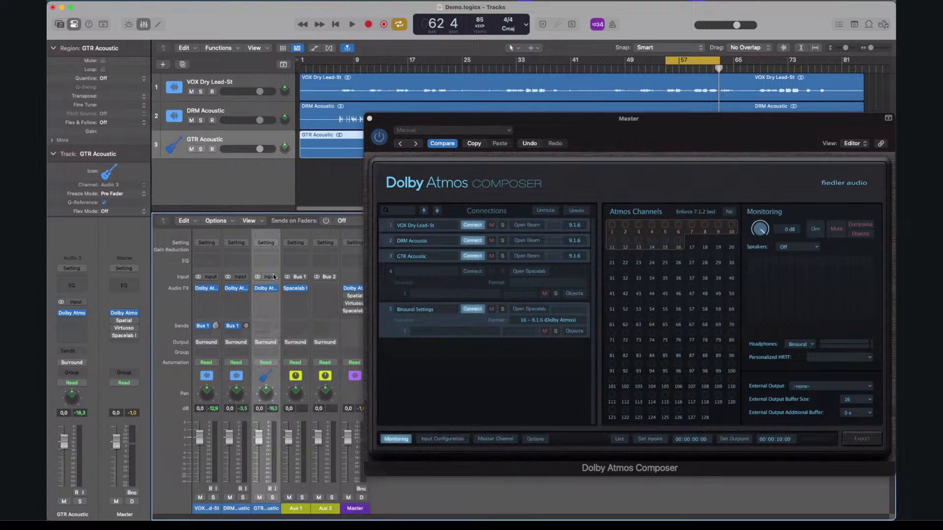
{"action": "key", "text": "space"}
{"action": "left_click_drag", "start_coordinate": [246, 325], "coordinate": [252, 270]}
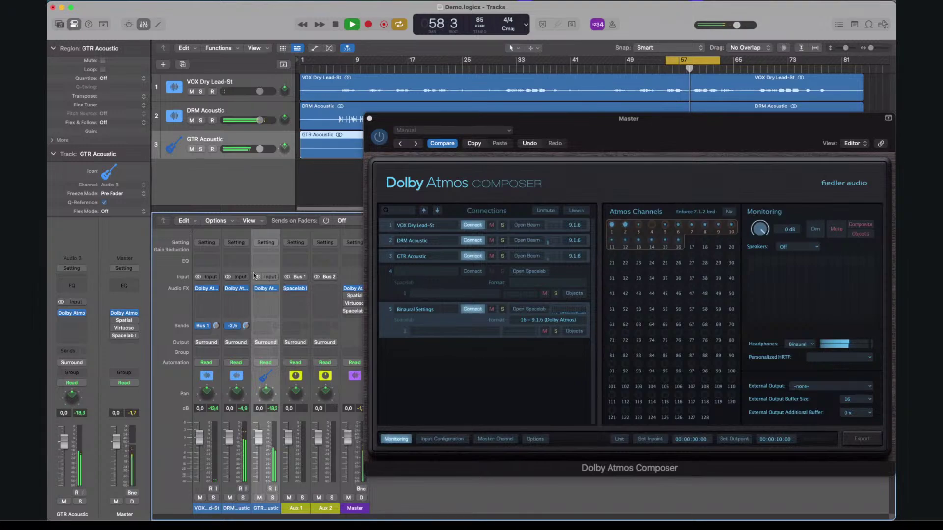
Add a send to Bus 1 on the GTR Acoustic channel, raise its level and stop playback
{"action": "left_click", "coordinate": [266, 326]}
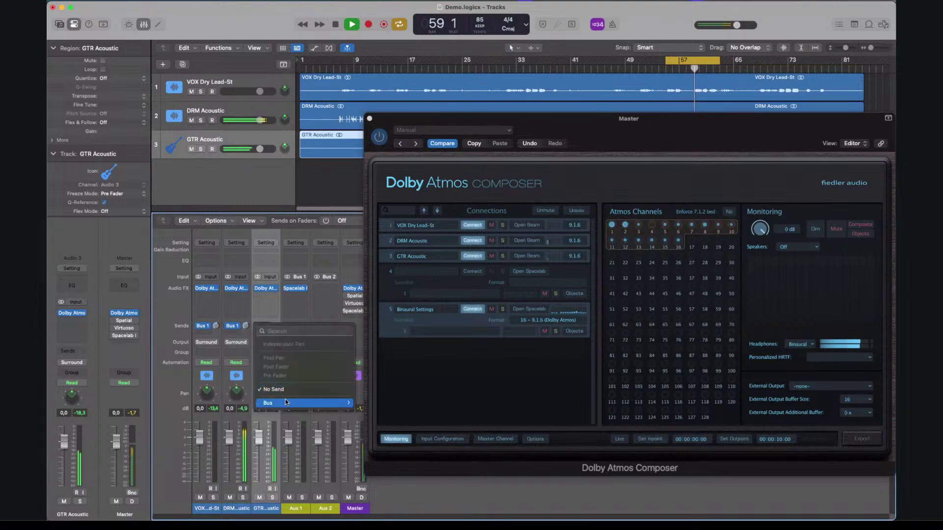
{"action": "mouse_move", "coordinate": [314, 402]}
{"action": "left_click", "coordinate": [375, 170]}
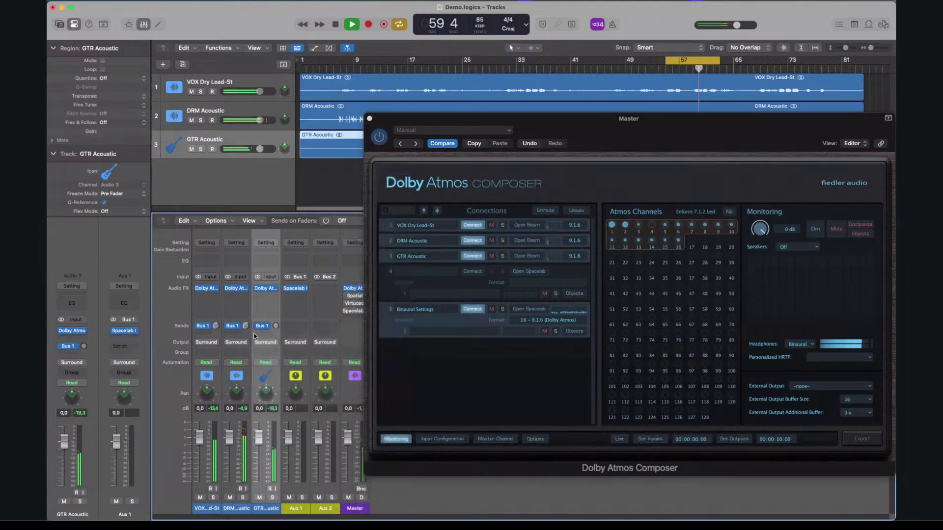
{"action": "left_click_drag", "start_coordinate": [275, 328], "coordinate": [281, 261]}
{"action": "key", "text": "space"}
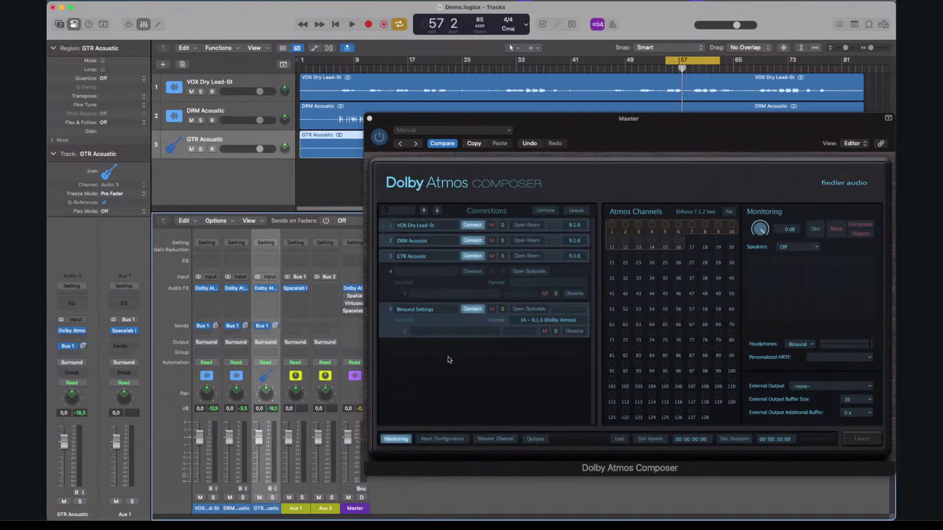
Compare the looped section with the Binaural Settings connection muted and unmuted under binaural headphone monitoring
{"action": "left_click", "coordinate": [490, 309]}
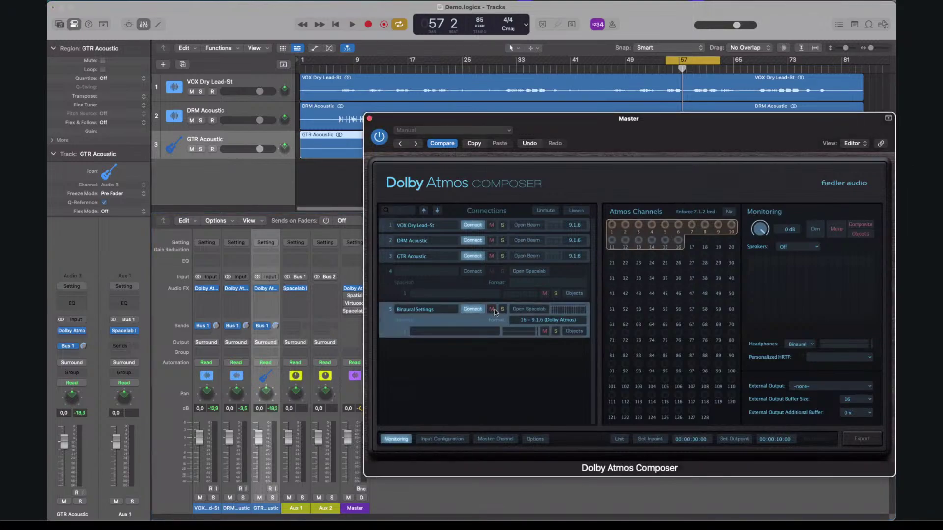
{"action": "left_click", "coordinate": [491, 309]}
{"action": "key", "text": "space"}
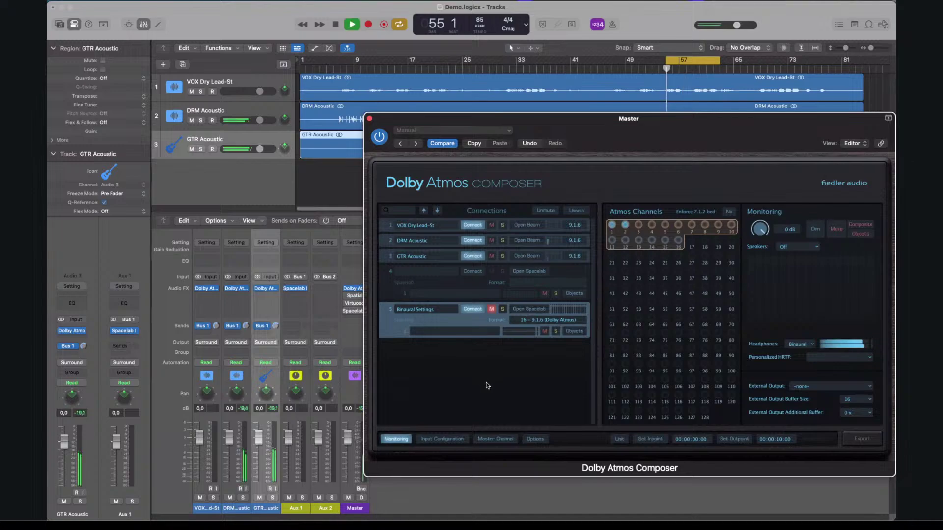
{"action": "left_click", "coordinate": [491, 309]}
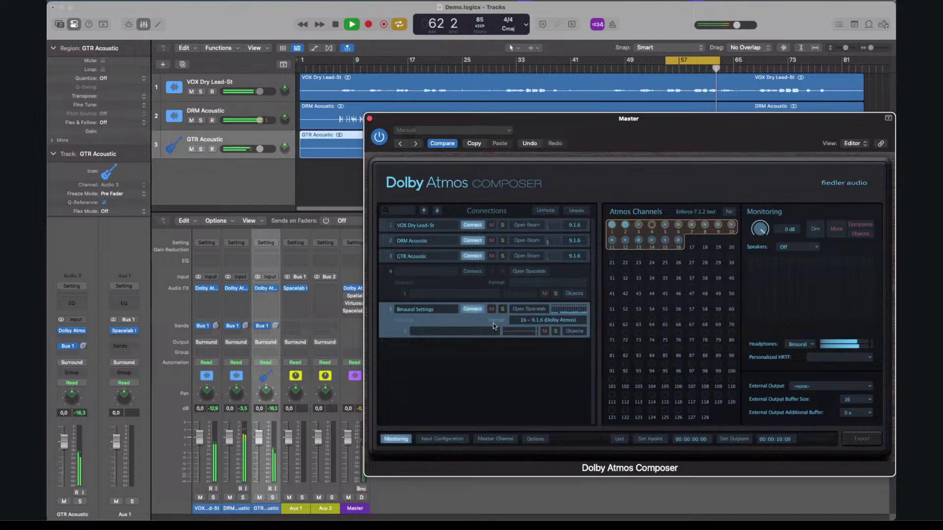
{"action": "key", "text": "space"}
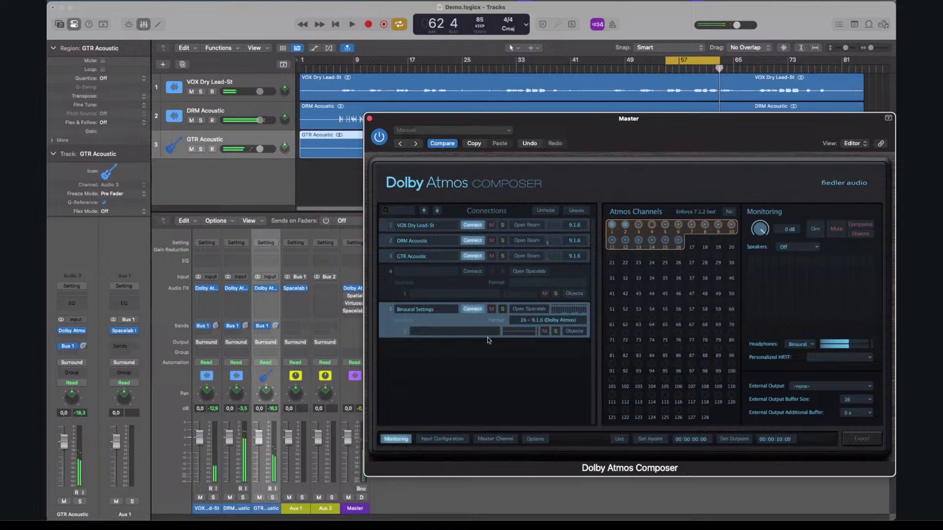
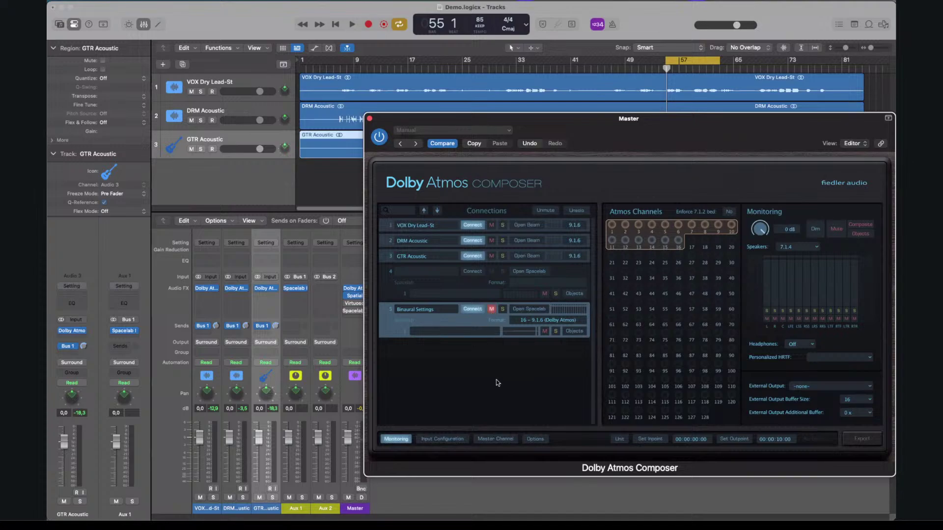
Play the loop with 7.1.4 speaker monitoring and unmute the Binaural Settings connection to compare the mix with the room reverb
{"action": "key", "text": "space"}
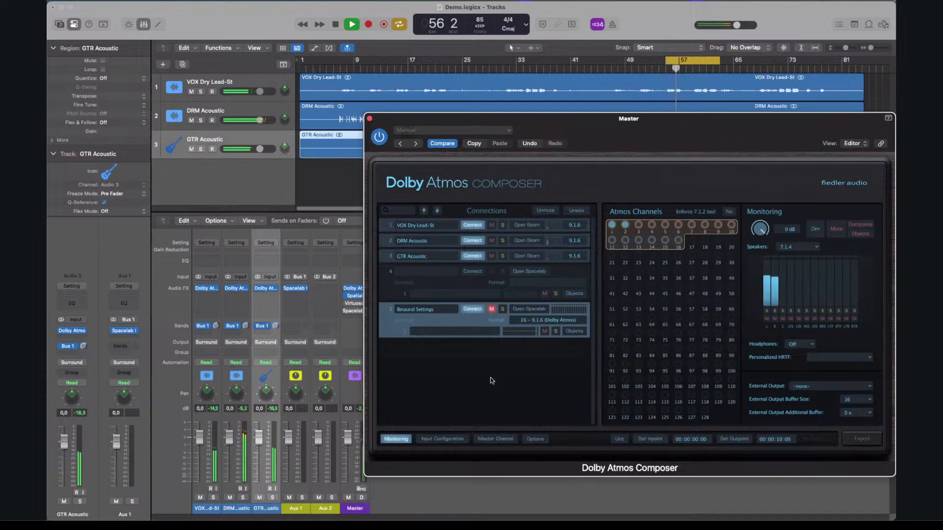
{"action": "left_click", "coordinate": [491, 310]}
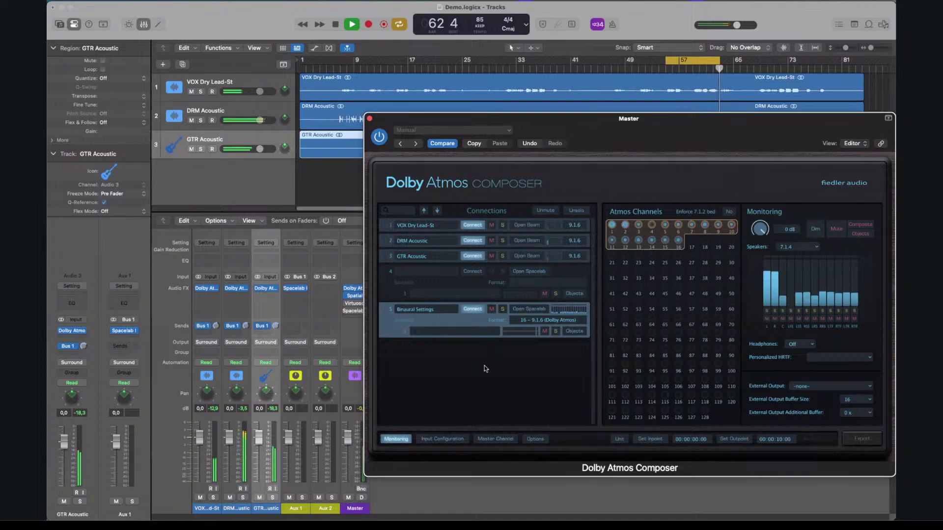
{"action": "key", "text": "space"}
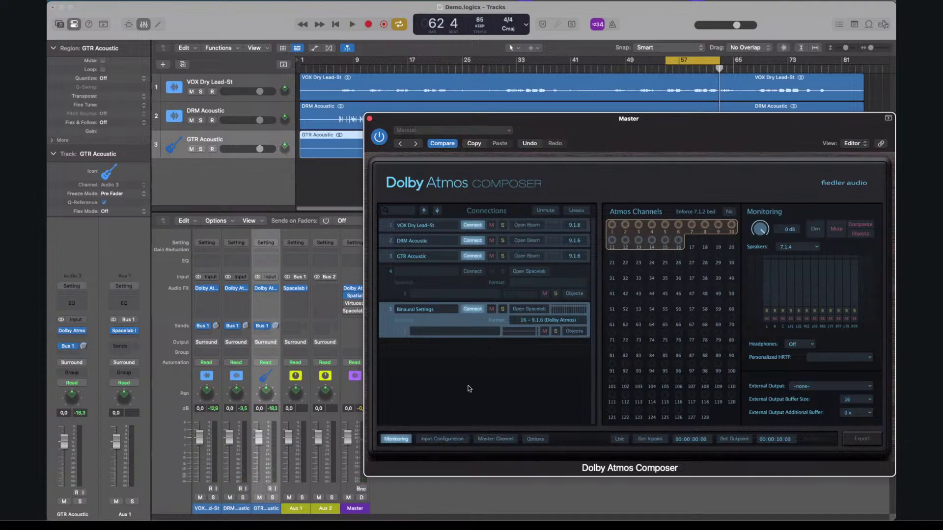
{"action": "left_click", "coordinate": [491, 308]}
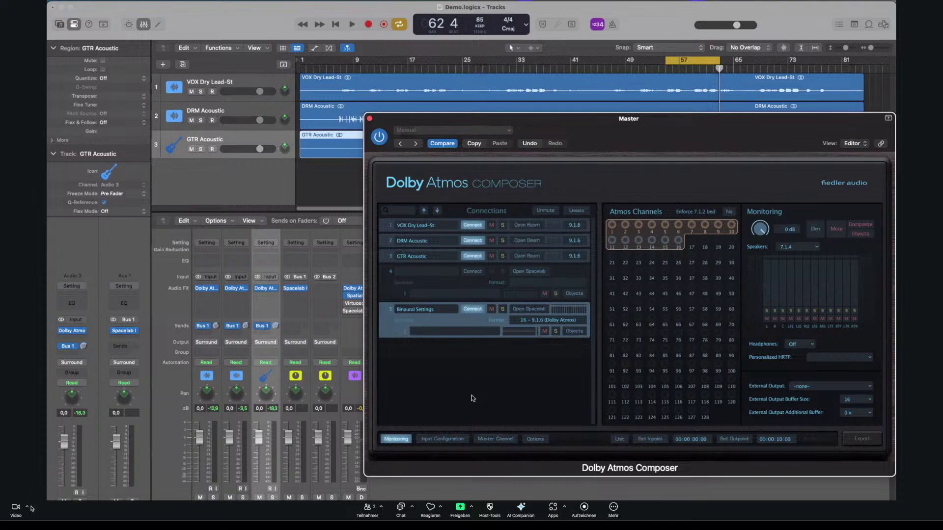
{"action": "left_click", "coordinate": [27, 507]}
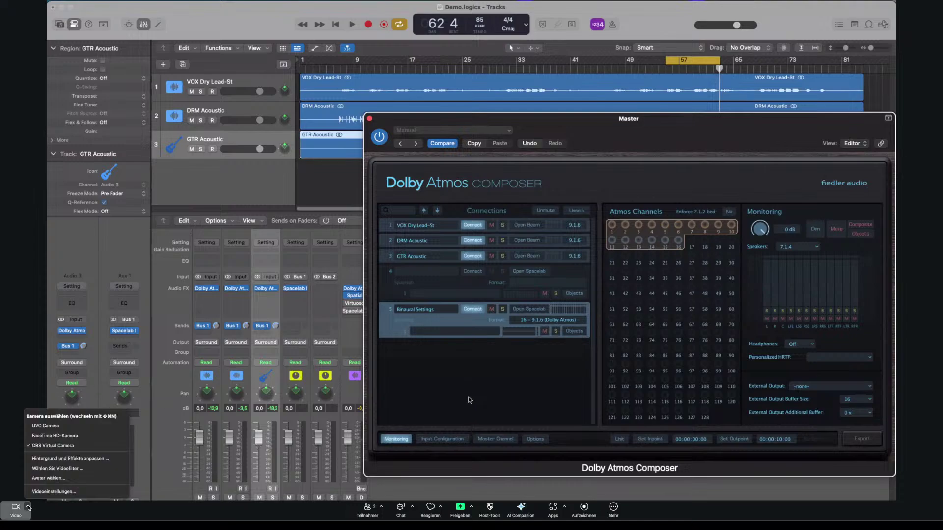
{"action": "left_click", "coordinate": [33, 308]}
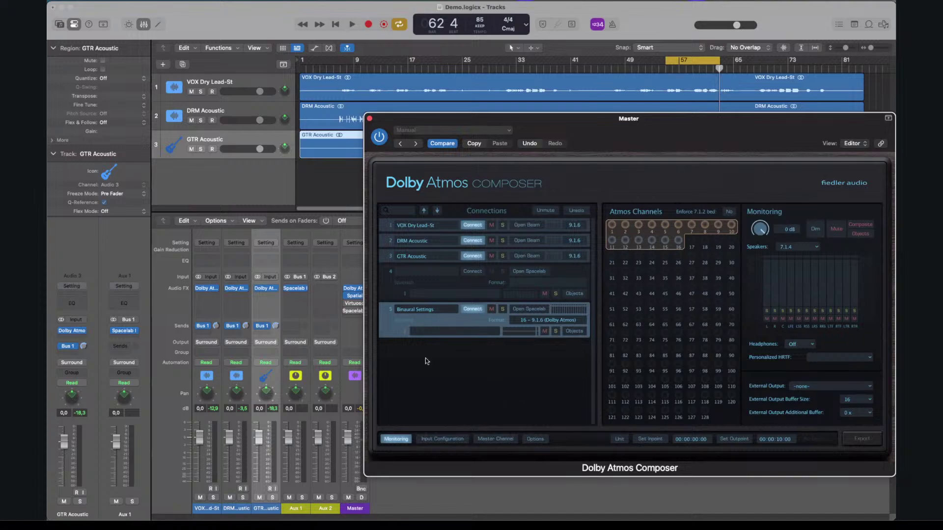
Insert Spacelab Interstellar on Aux 2 and name its new Composer connection Vocal Verb
{"action": "left_click", "coordinate": [319, 287]}
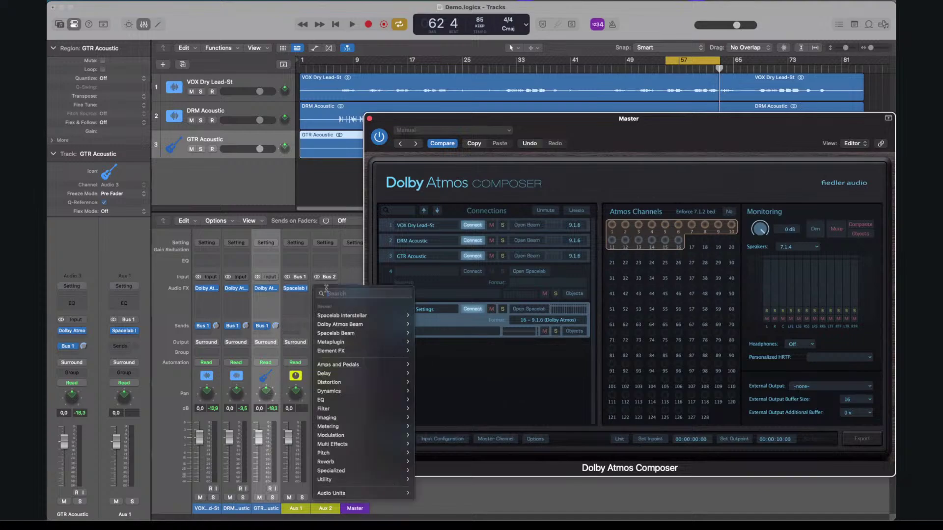
{"action": "key", "text": "Escape"}
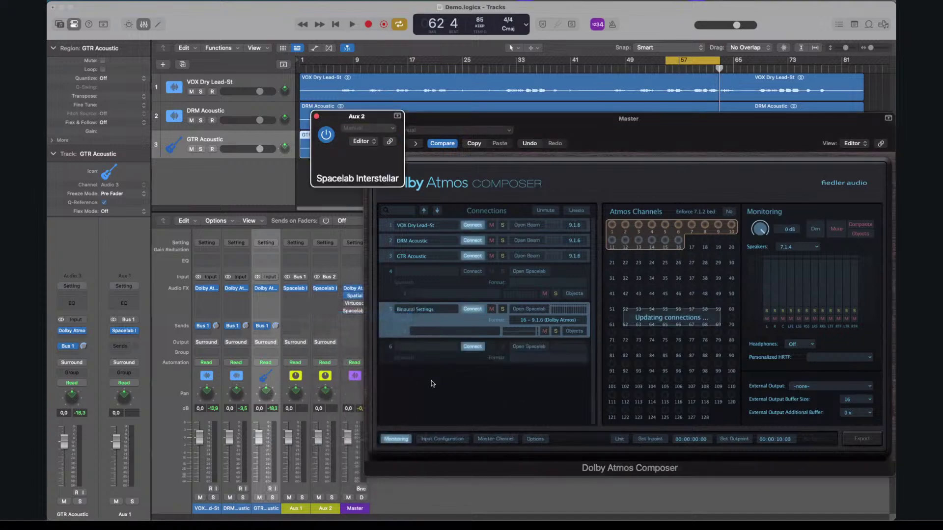
{"action": "left_click", "coordinate": [737, 326]}
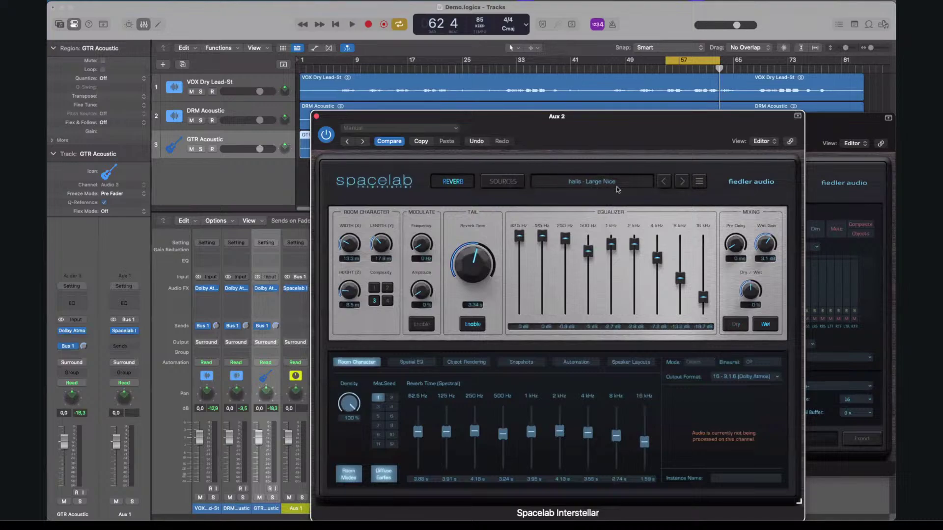
{"action": "left_click", "coordinate": [316, 117]}
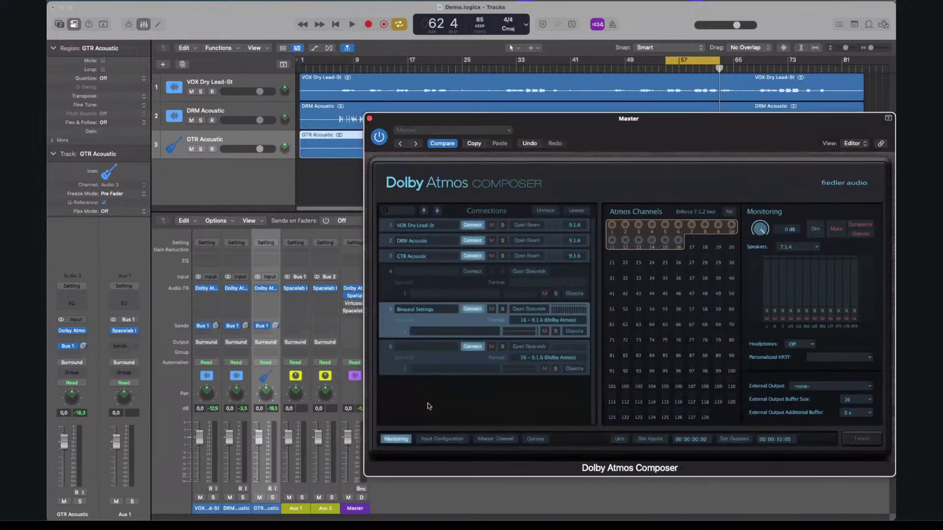
{"action": "left_click", "coordinate": [421, 348]}
Bypass Spatial Audio Monitoring on the Master channel and set the Composer's speakers to Off and headphones to Binaural
{"action": "left_click", "coordinate": [359, 318]}
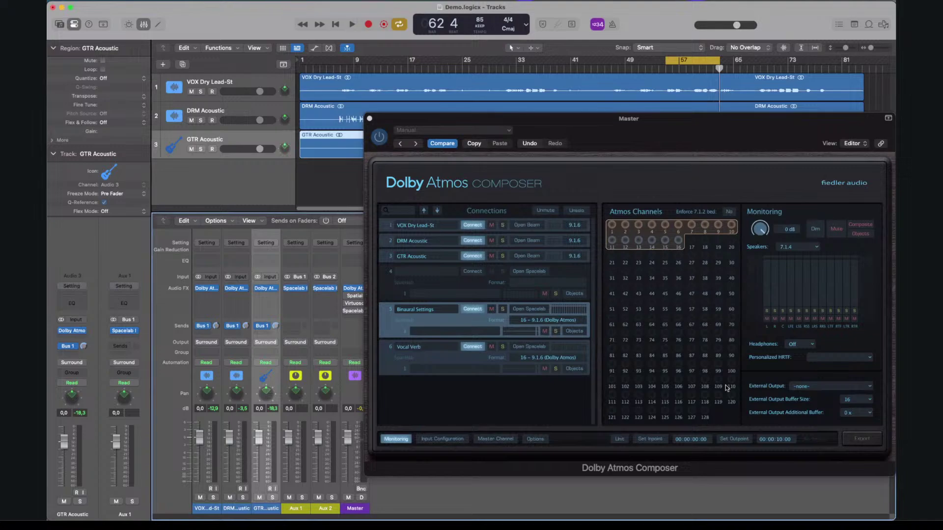
{"action": "left_click", "coordinate": [806, 247]}
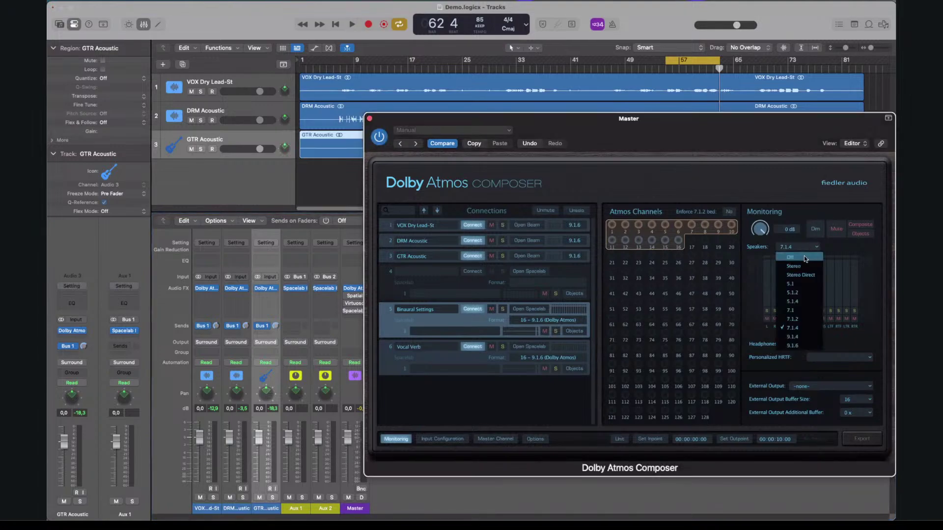
{"action": "left_click", "coordinate": [803, 256]}
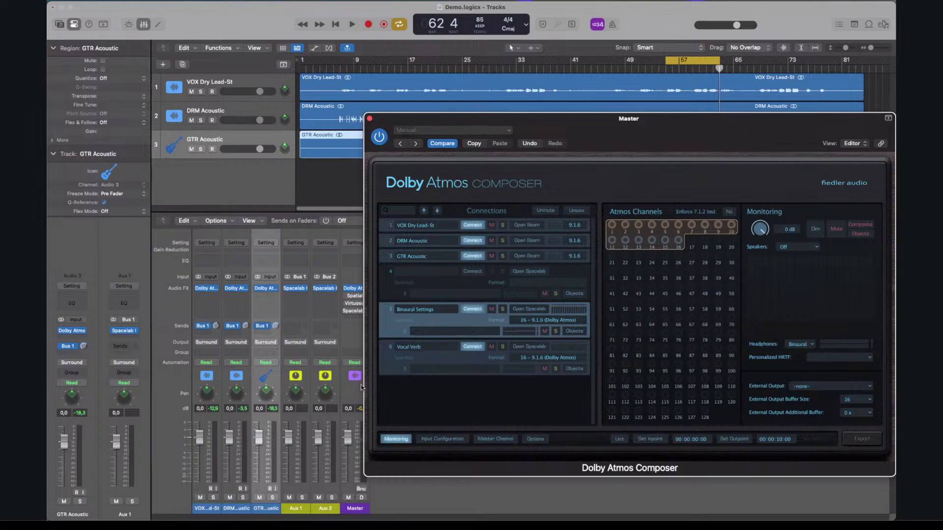
During loop playback, add a Bus 2 send to the VOX Dry Lead-St channel and raise its level to feed the vocal reverb
{"action": "key", "text": "space"}
{"action": "left_click", "coordinate": [209, 335]}
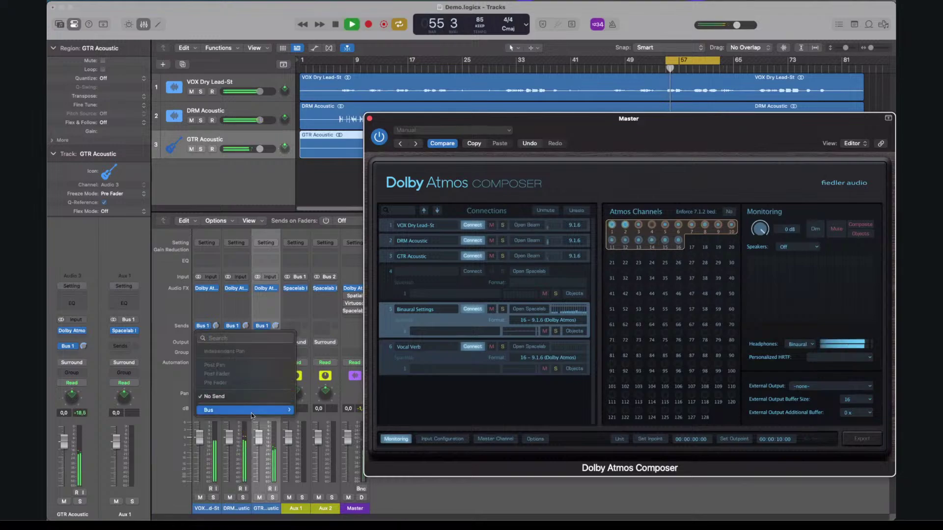
{"action": "mouse_move", "coordinate": [255, 410]}
{"action": "left_click", "coordinate": [324, 179]}
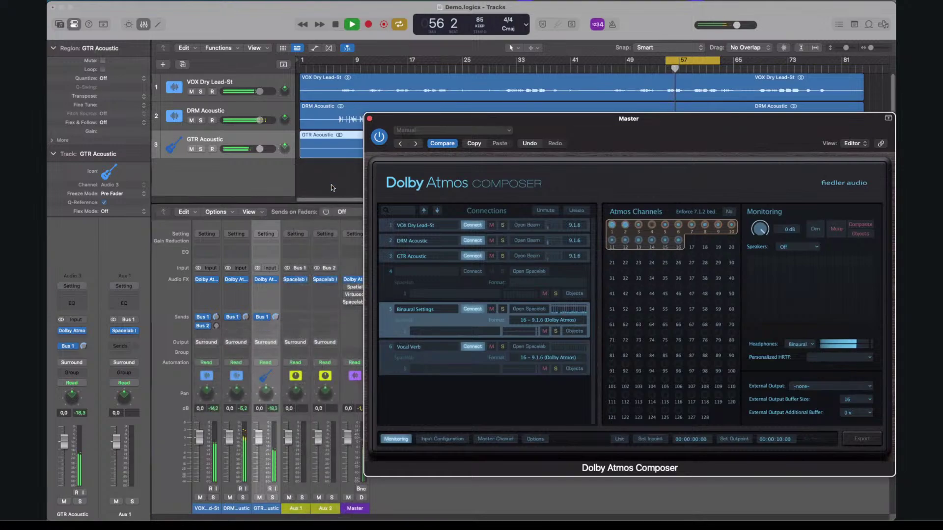
{"action": "left_click_drag", "start_coordinate": [216, 327], "coordinate": [228, 281]}
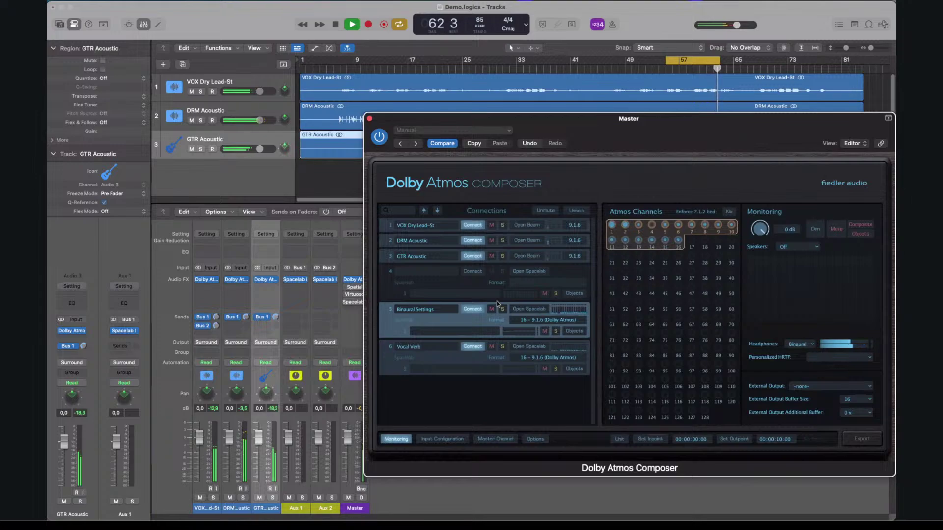
{"action": "key", "text": "space"}
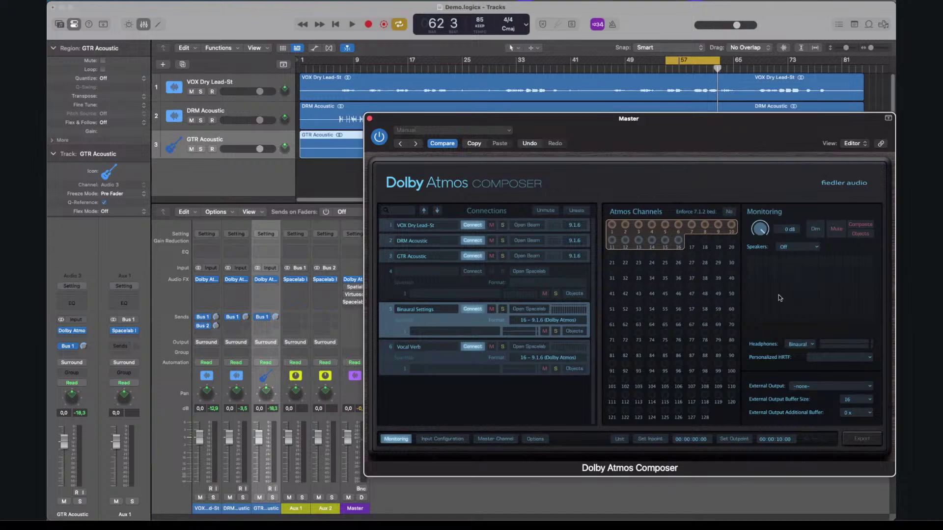
Listen to the loop with the Composer's headphones Off, speakers at 7.1.4 and Spatial Audio Monitoring active on the Master channel
{"action": "left_click", "coordinate": [809, 354]}
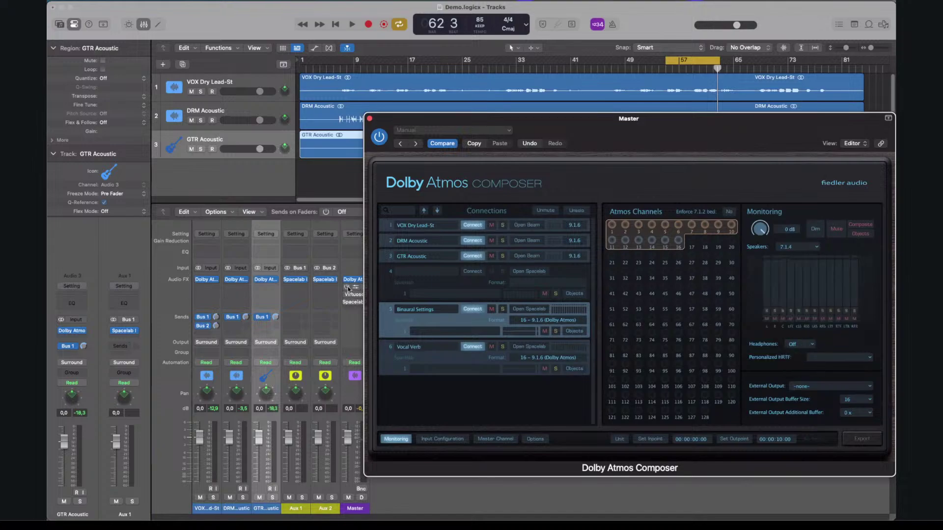
{"action": "key", "text": "space"}
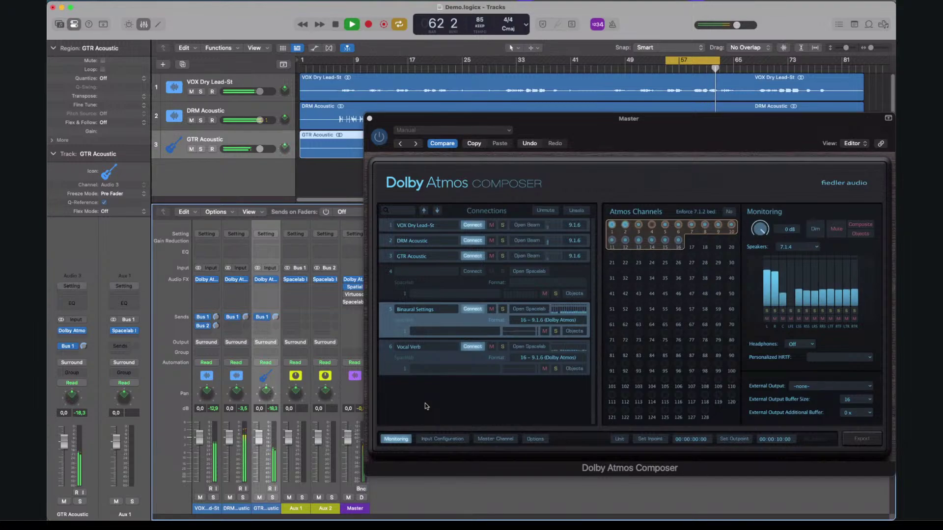
{"action": "key", "text": "space"}
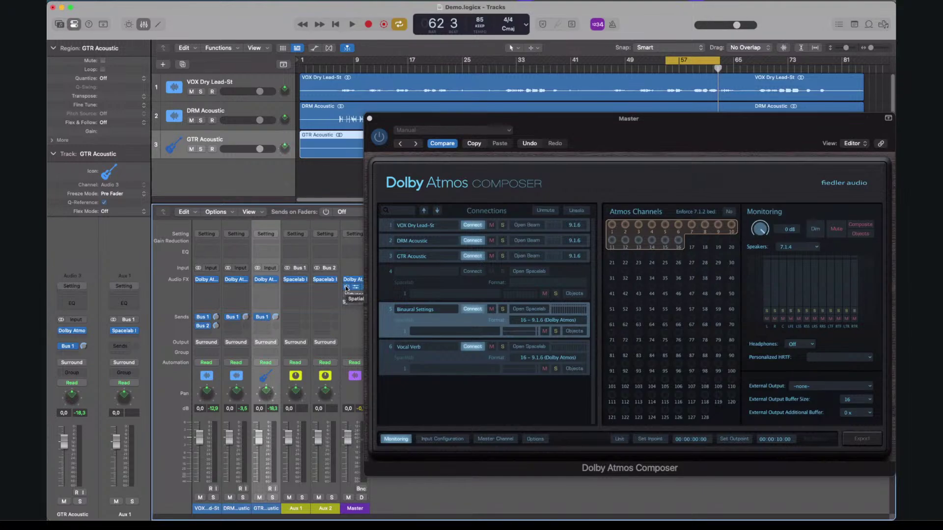
Return the Composer to binaural headphones with speakers Off and compare the loop with the Binaural Settings connection muted and unmuted
{"action": "left_click", "coordinate": [804, 248]}
{"action": "left_click", "coordinate": [797, 276]}
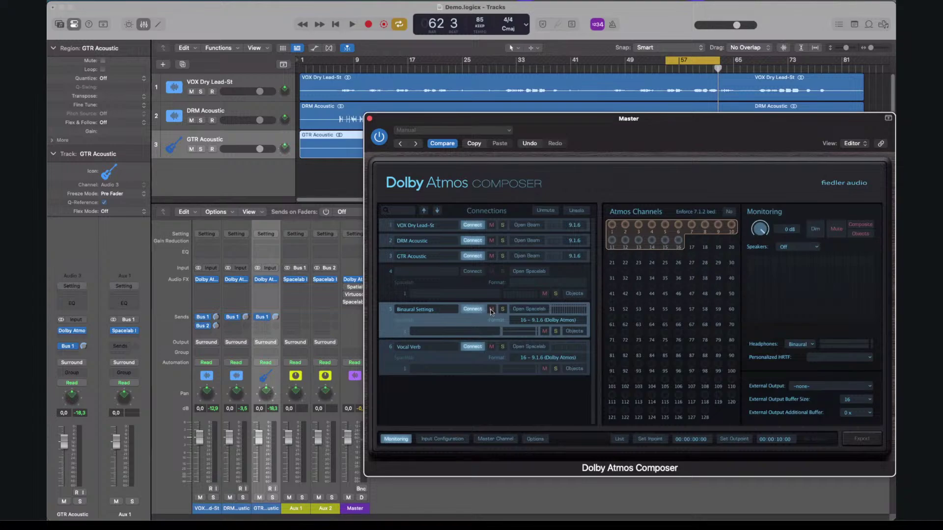
{"action": "key", "text": "space"}
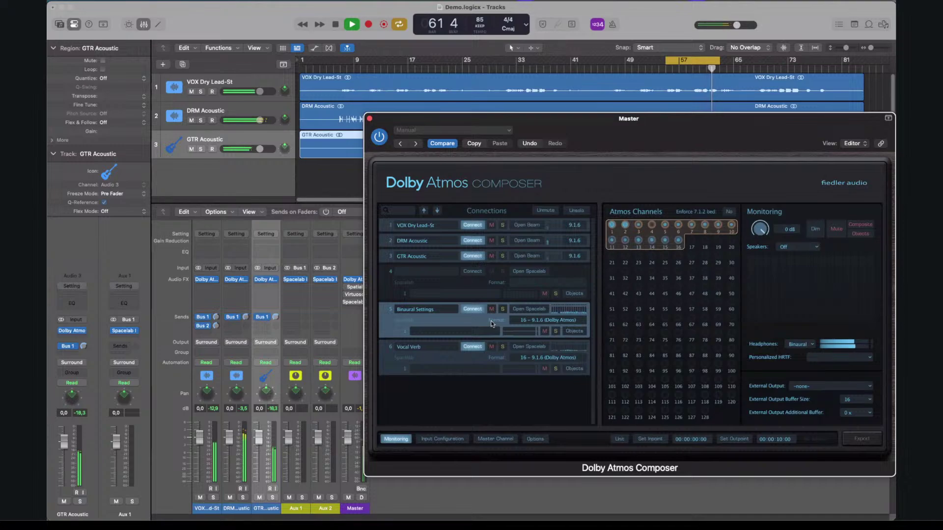
{"action": "left_click", "coordinate": [492, 309]}
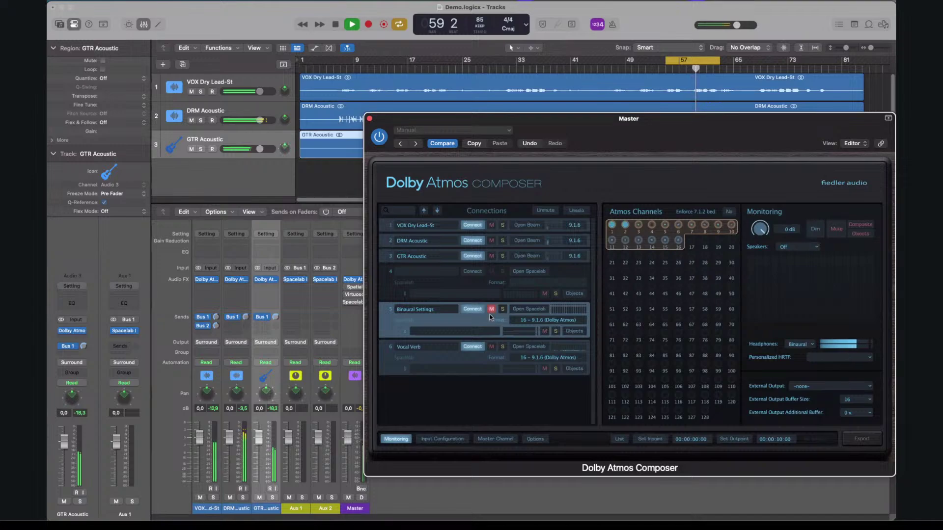
{"action": "left_click", "coordinate": [492, 310]}
{"action": "key", "text": "space"}
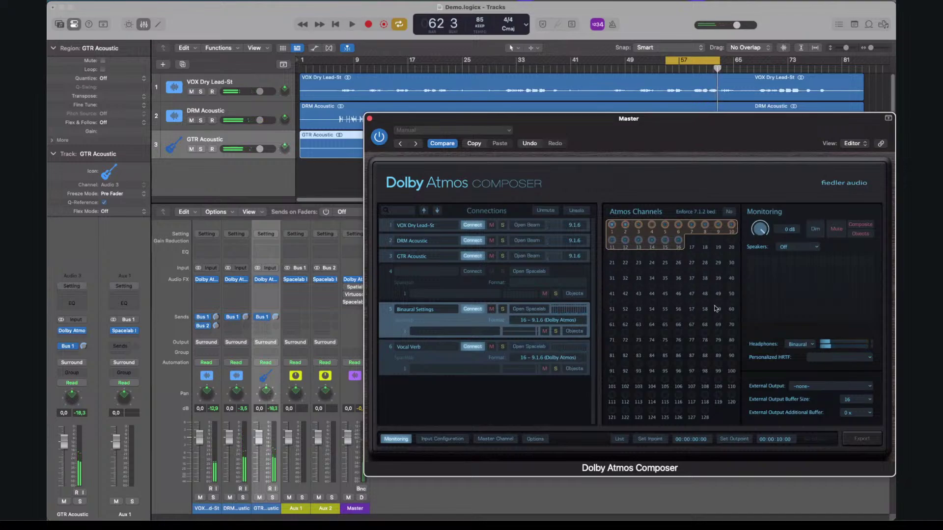
Set the Composer's headphones to Off and speakers to 7.1.4, and activate Spatial Audio Monitoring on the Master channel
{"action": "left_click", "coordinate": [804, 343]}
{"action": "left_click", "coordinate": [803, 352]}
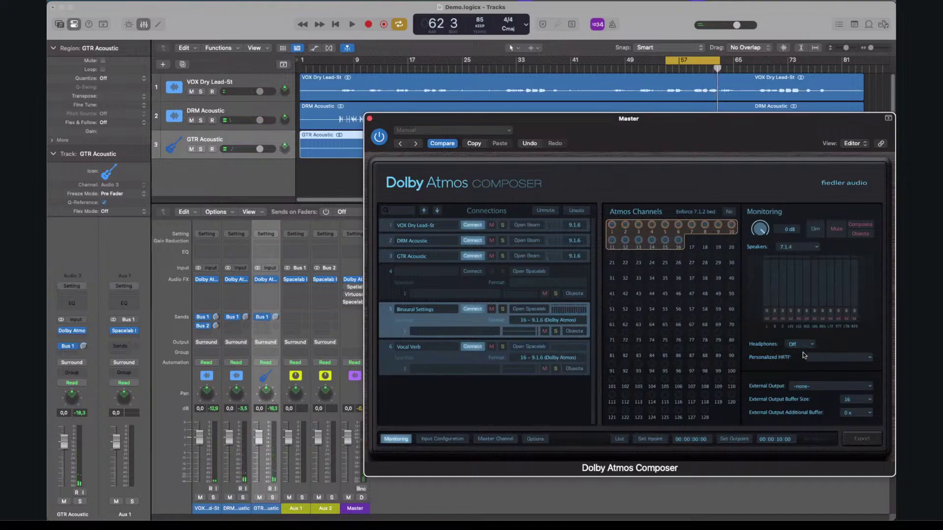
{"action": "mouse_move", "coordinate": [362, 290]}
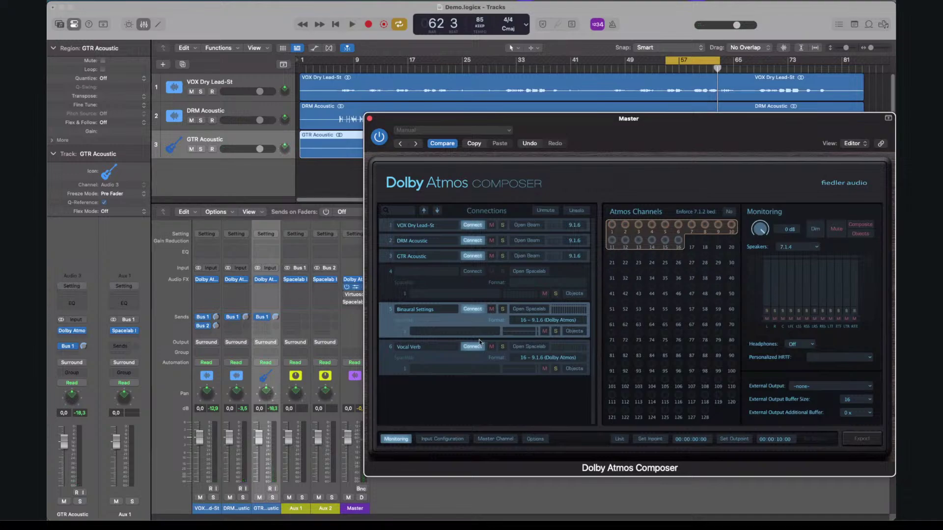
Play the loop through Spatial Audio Monitoring and compare it with the Binaural Settings connection muted and unmuted
{"action": "key", "text": "space"}
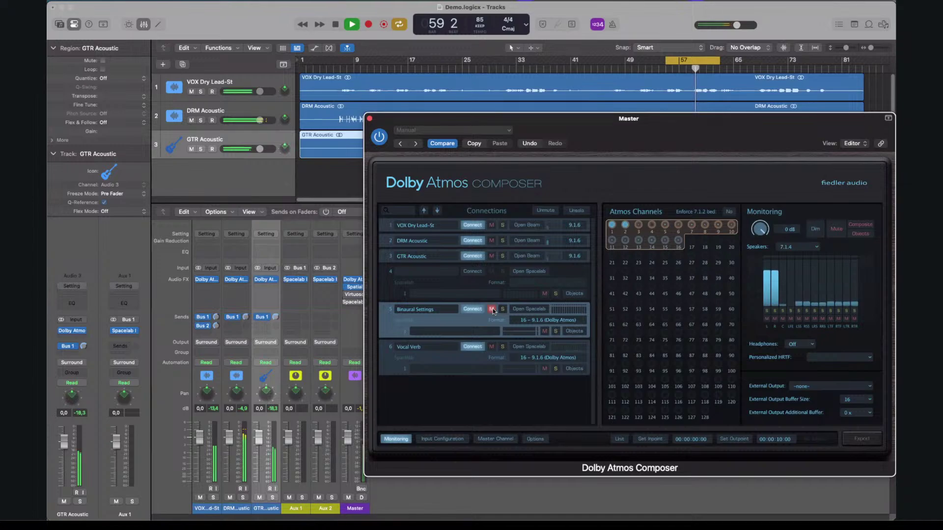
{"action": "left_click", "coordinate": [492, 309]}
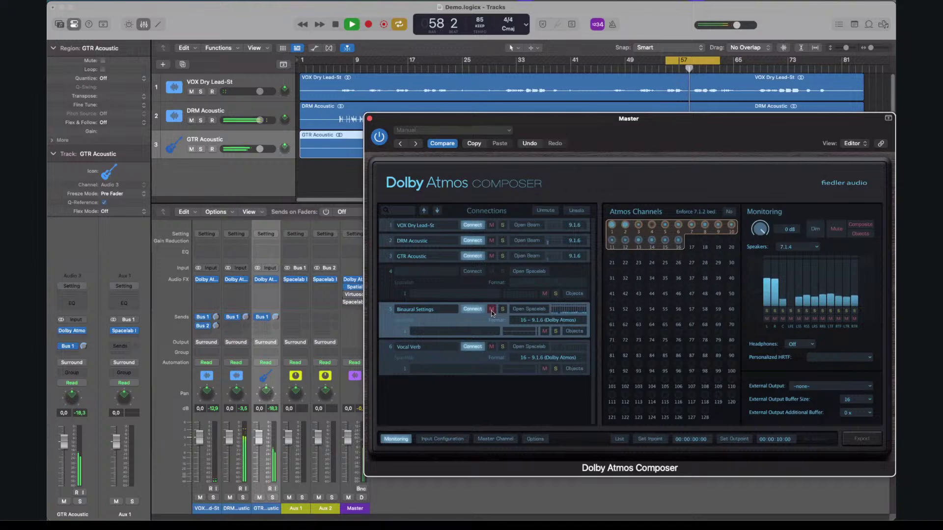
{"action": "left_click", "coordinate": [491, 310]}
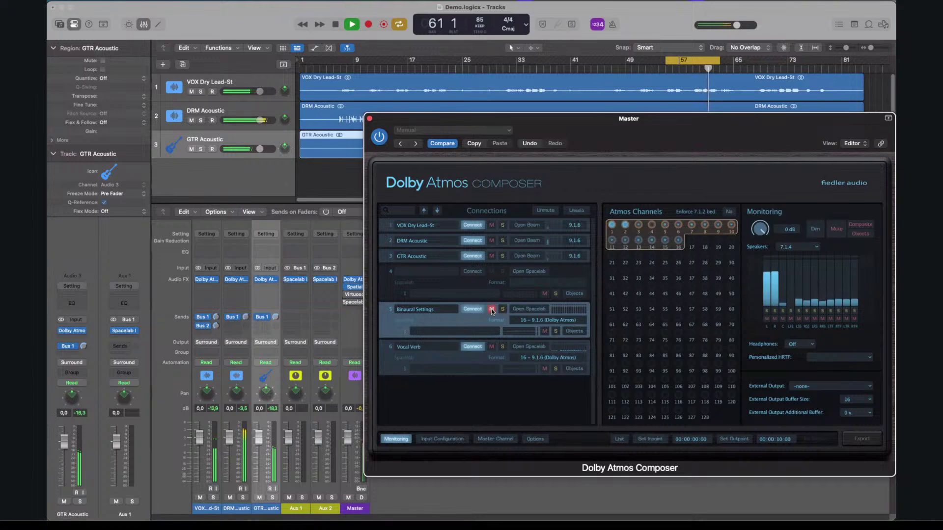
{"action": "left_click", "coordinate": [491, 310]}
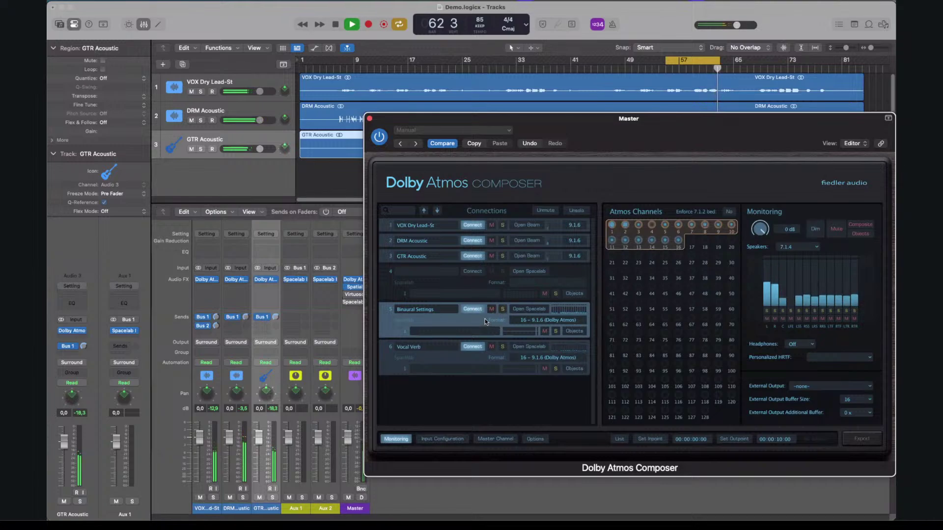
{"action": "key", "text": "space"}
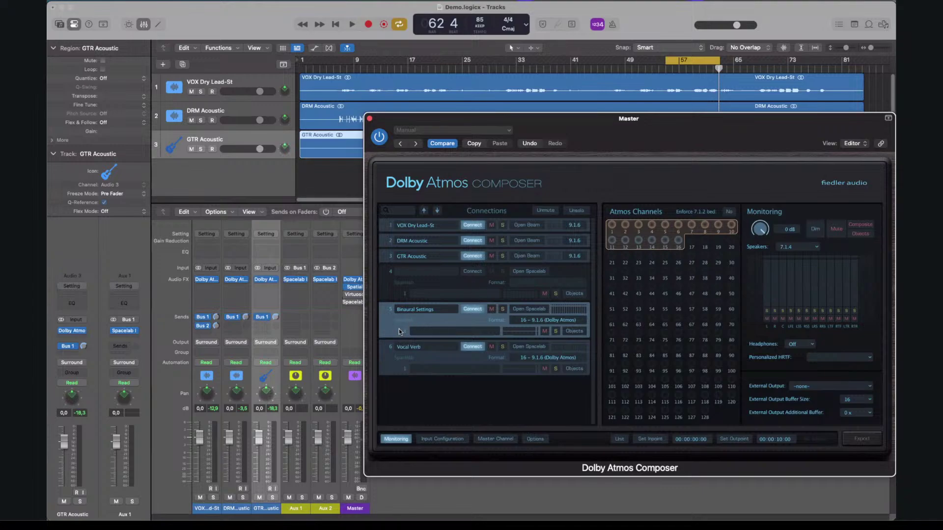
Bypass Spatial Audio Monitoring on the Master channel and activate the Virtuoso plug-in with its 7.1.4 A input configuration
{"action": "left_click_drag", "start_coordinate": [554, 123], "coordinate": [559, 120]}
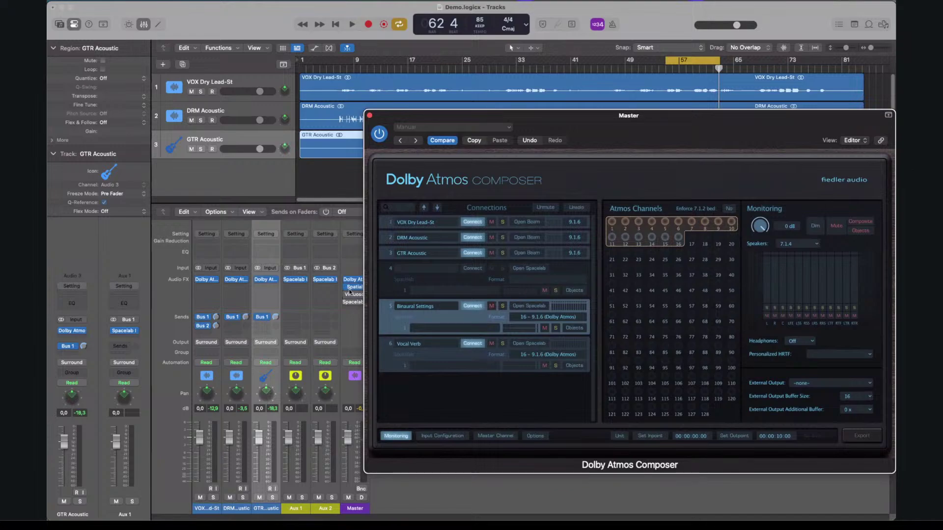
{"action": "left_click", "coordinate": [352, 309]}
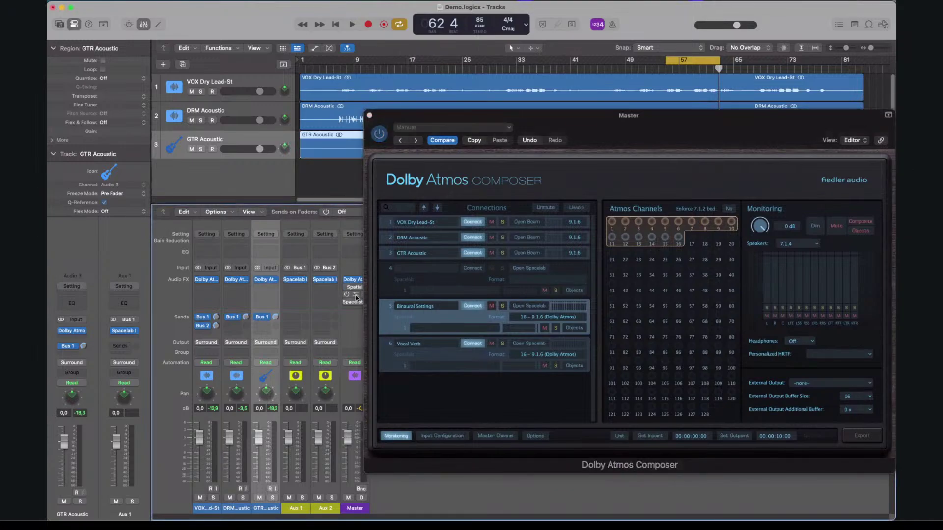
{"action": "left_click", "coordinate": [356, 297]}
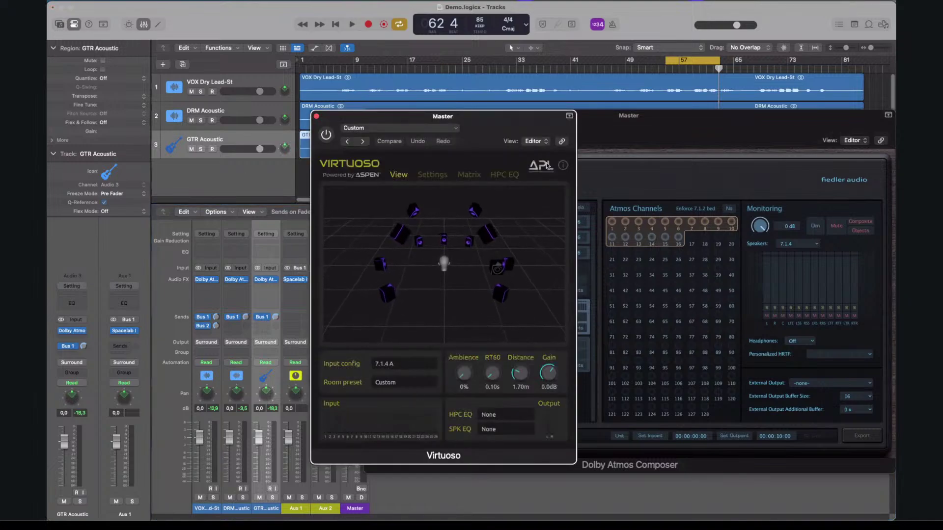
{"action": "left_click_drag", "start_coordinate": [530, 123], "coordinate": [503, 99]}
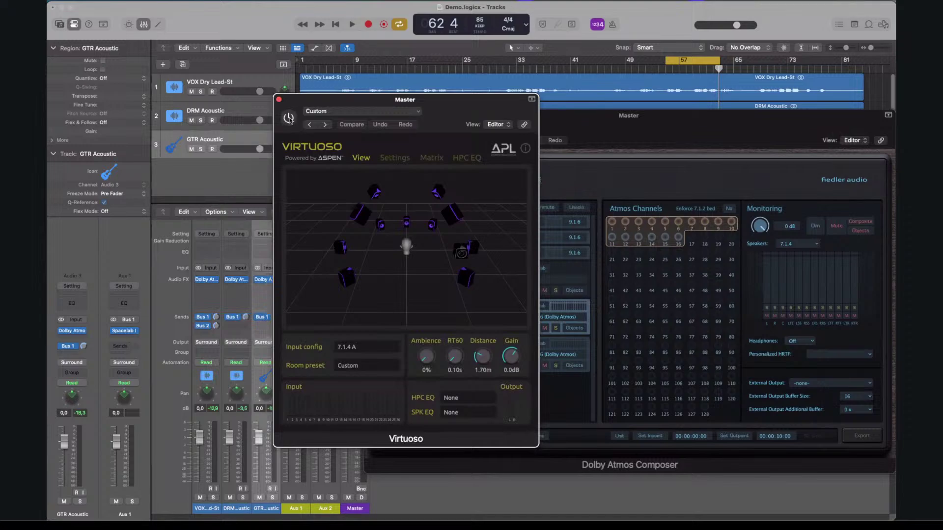
{"action": "left_click", "coordinate": [288, 118]}
{"action": "left_click", "coordinate": [279, 100]}
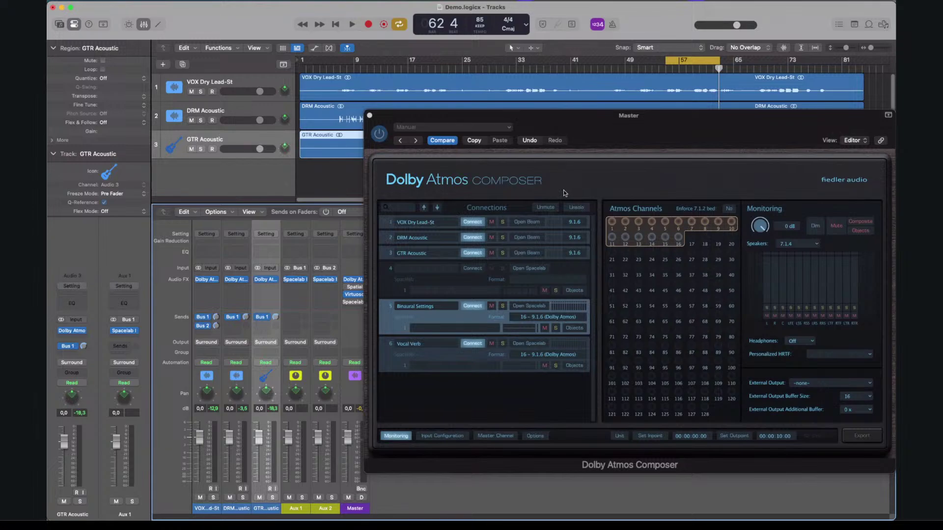
Play the loop through Virtuoso and compare it with the Binaural Settings connection muted and unmuted
{"action": "left_click", "coordinate": [492, 306]}
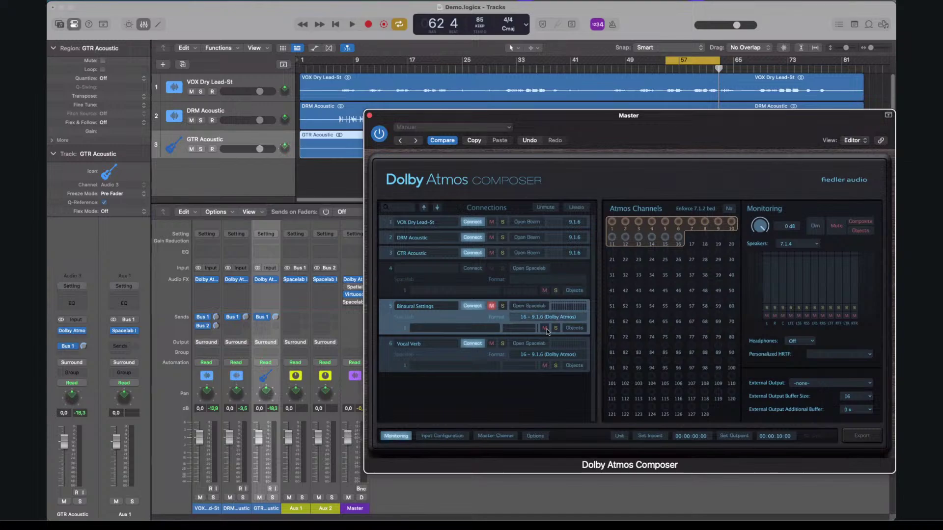
{"action": "key", "text": "space"}
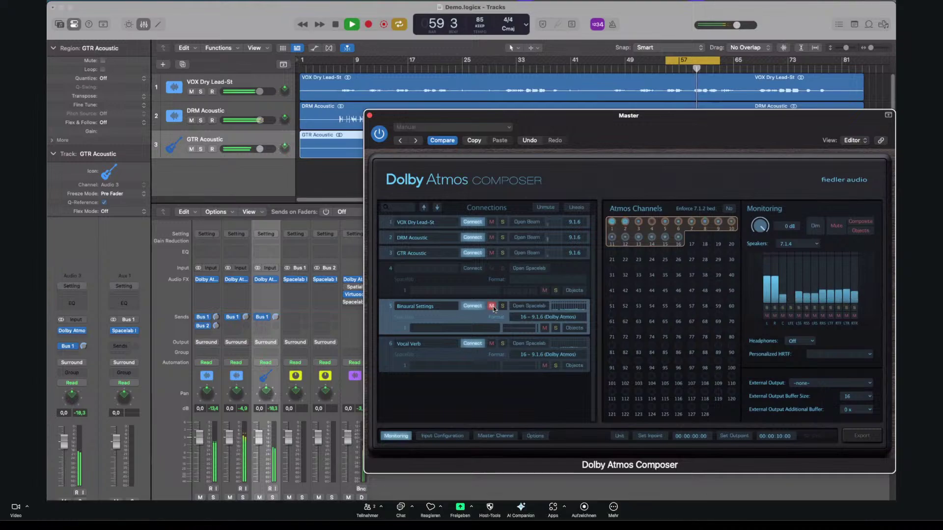
{"action": "left_click", "coordinate": [491, 306]}
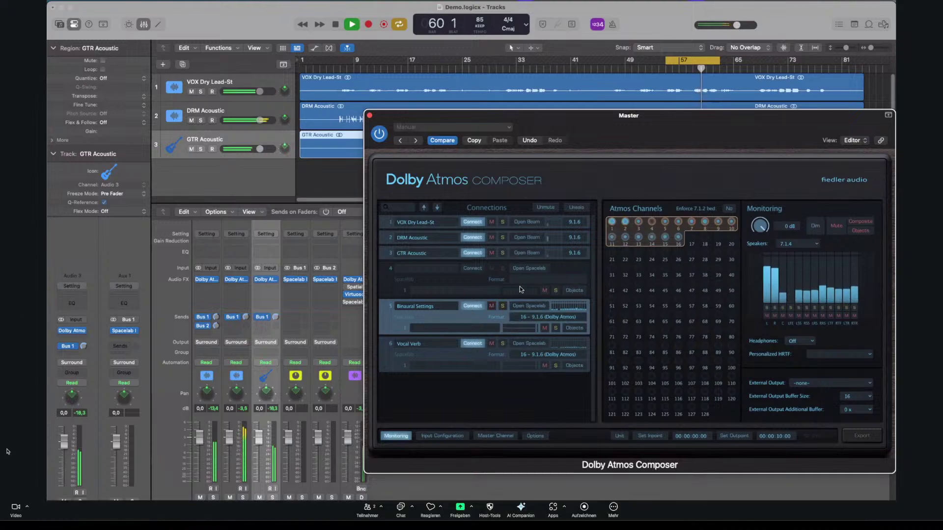
{"action": "left_click", "coordinate": [492, 306]}
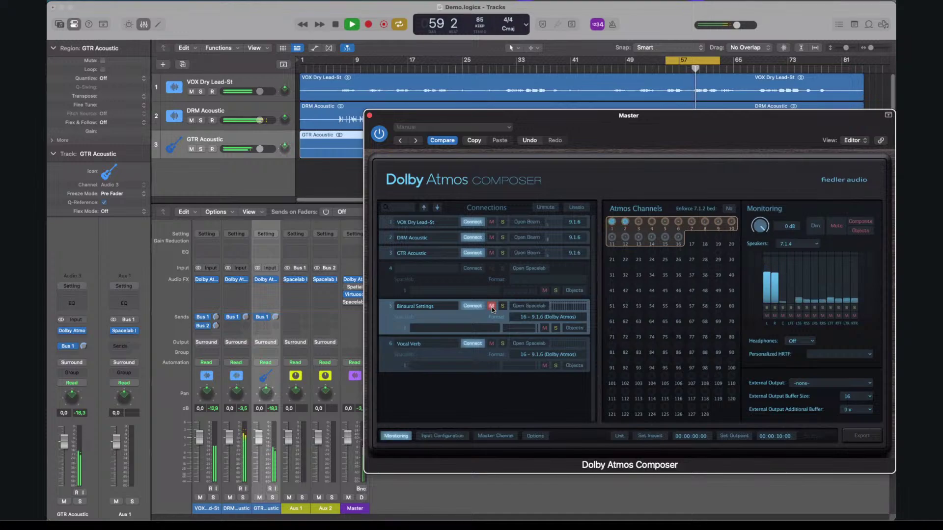
{"action": "left_click", "coordinate": [491, 306]}
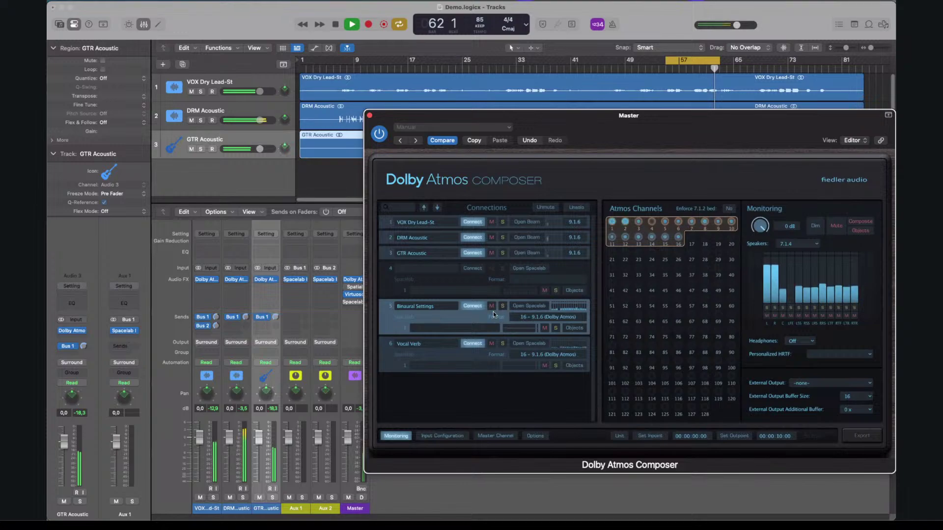
{"action": "left_click", "coordinate": [491, 306]}
{"action": "key", "text": "space"}
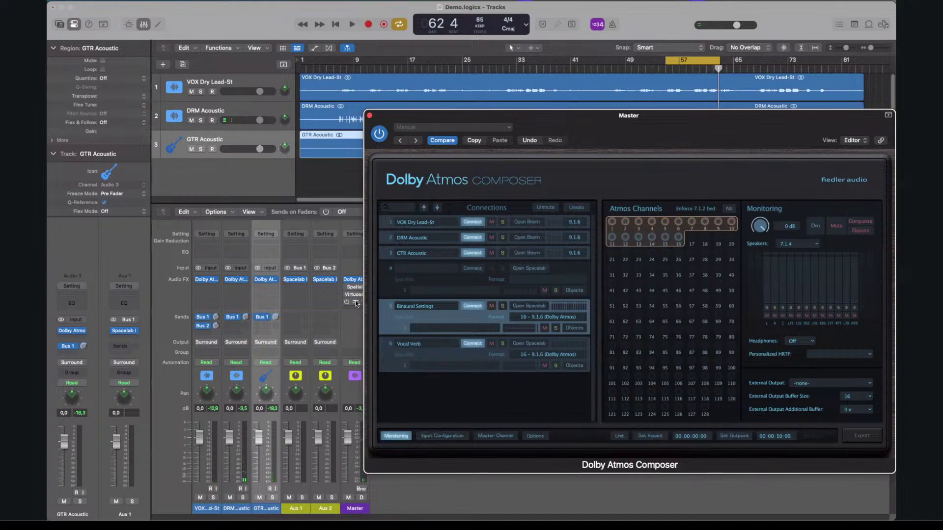
Bypass Virtuoso and activate the Spacelab Interstellar insert on the Master channel as the binaural renderer
{"action": "left_click", "coordinate": [357, 303]}
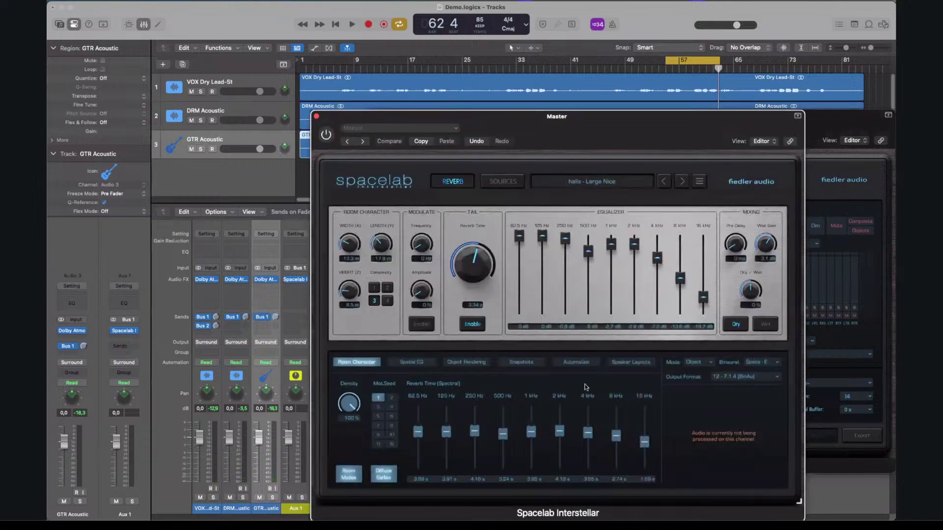
{"action": "left_click_drag", "start_coordinate": [665, 116], "coordinate": [740, 108]}
{"action": "left_click", "coordinate": [346, 306]}
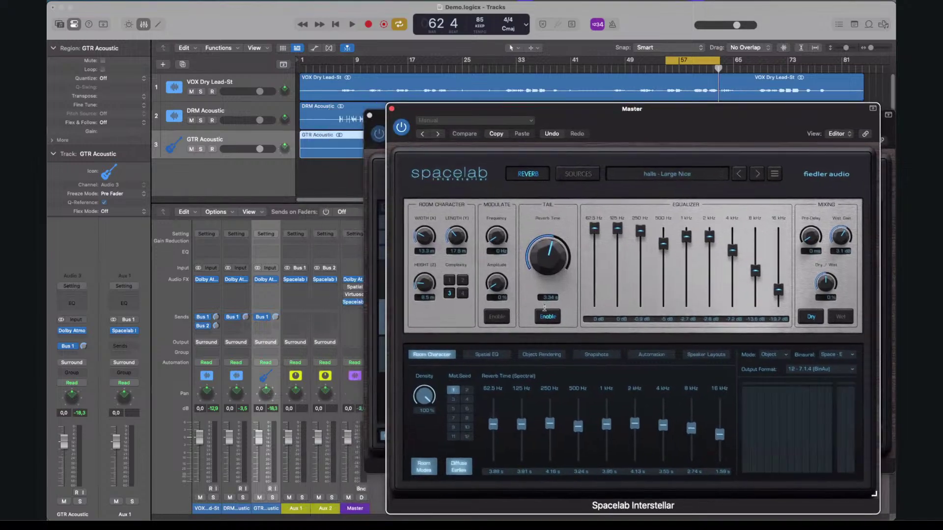
{"action": "left_click", "coordinate": [392, 109]}
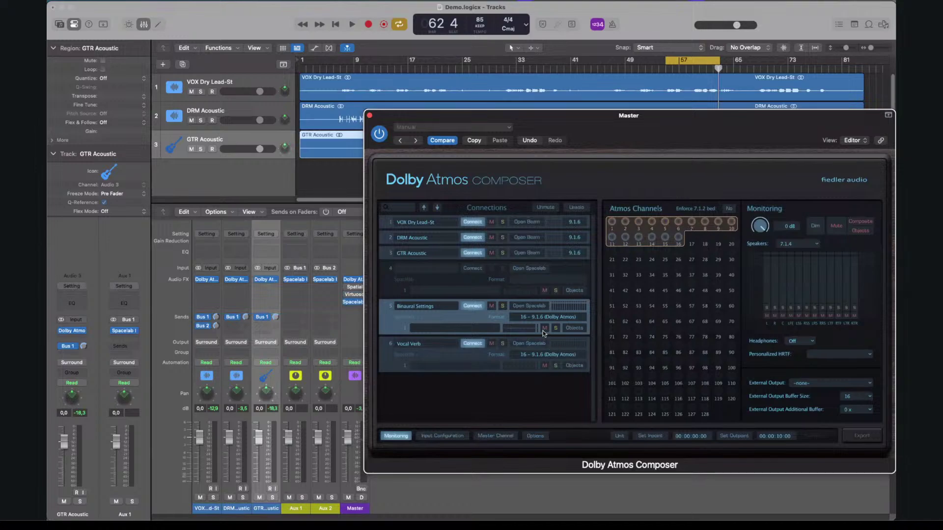
Play the loop through the Master channel's Spacelab Interstellar and compare it with the Binaural Settings connection muted and unmuted
{"action": "left_click", "coordinate": [491, 306]}
{"action": "left_click", "coordinate": [491, 306]}
{"action": "key", "text": "space"}
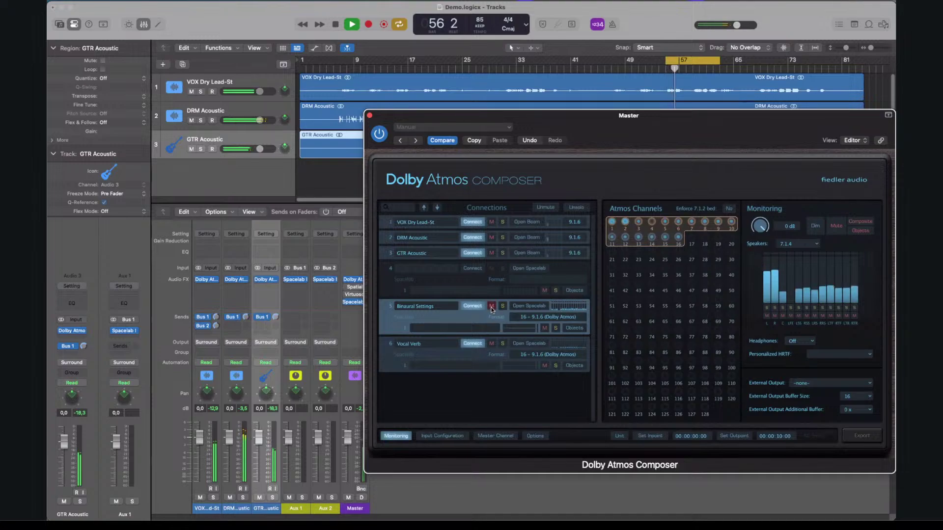
{"action": "left_click", "coordinate": [493, 307]}
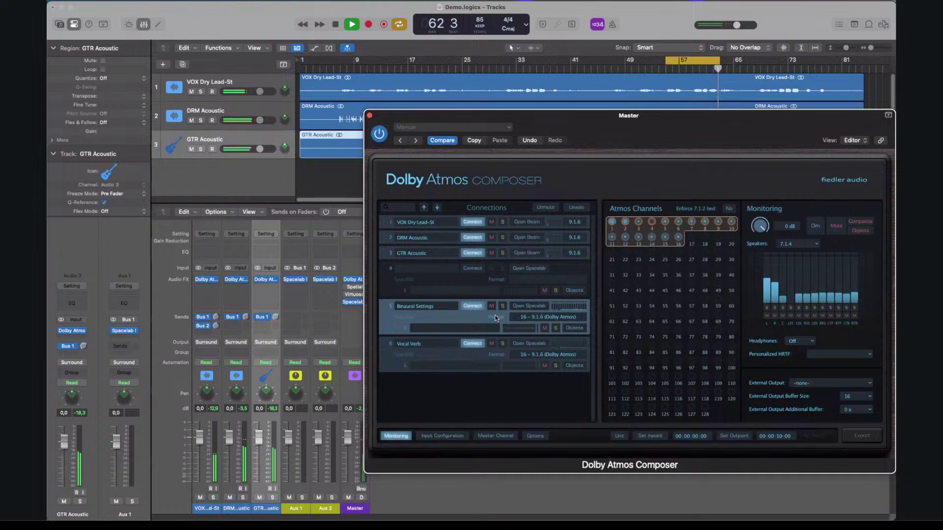
{"action": "key", "text": "space"}
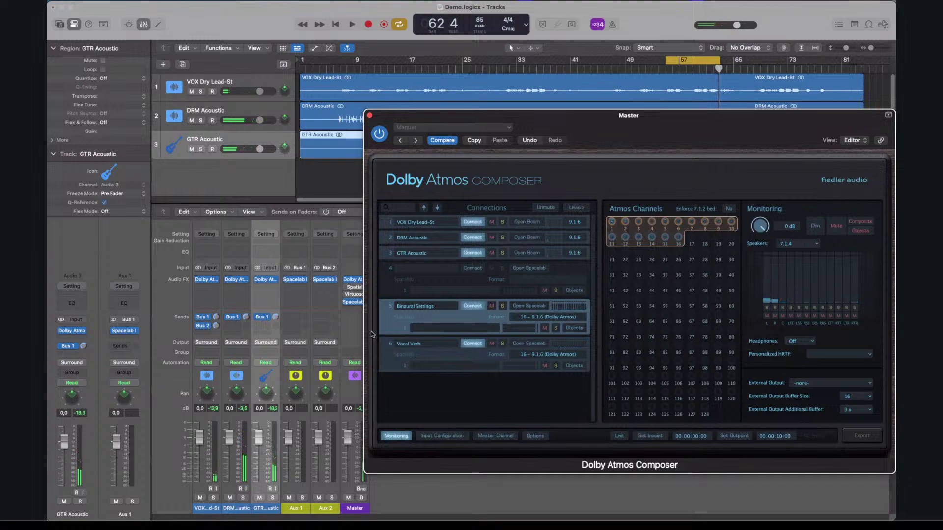
Bypass the Master channel's Spacelab Interstellar and set Dolby Atmos Composer's monitoring to speakers Off and headphones Binaural
{"action": "left_click", "coordinate": [352, 308]}
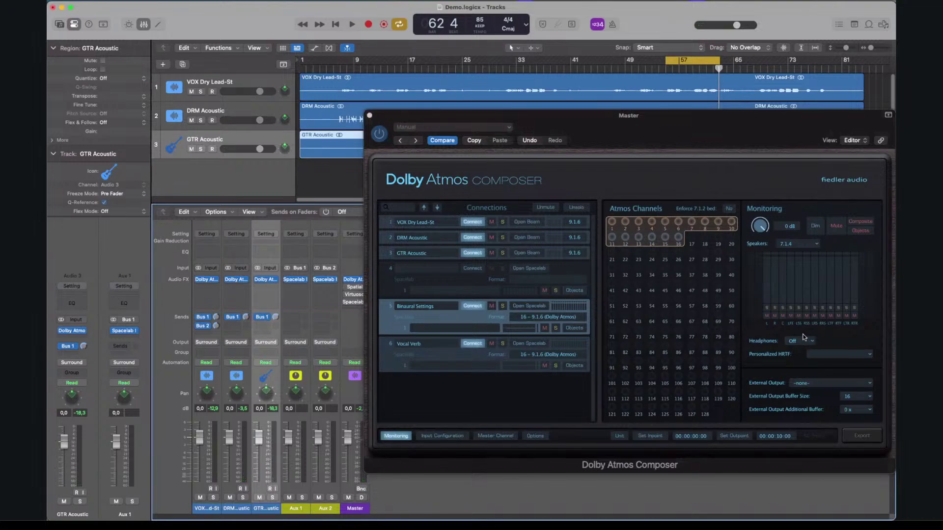
{"action": "left_click", "coordinate": [791, 247]}
{"action": "left_click", "coordinate": [764, 276]}
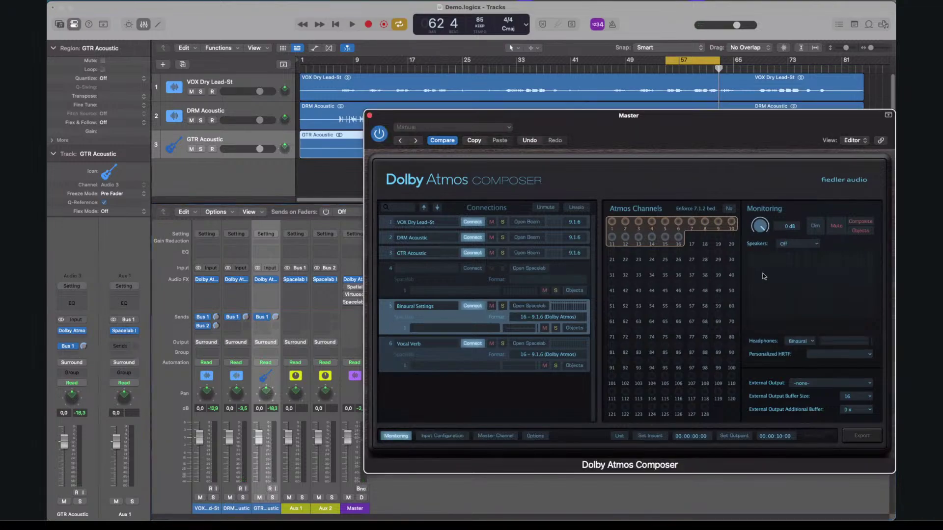
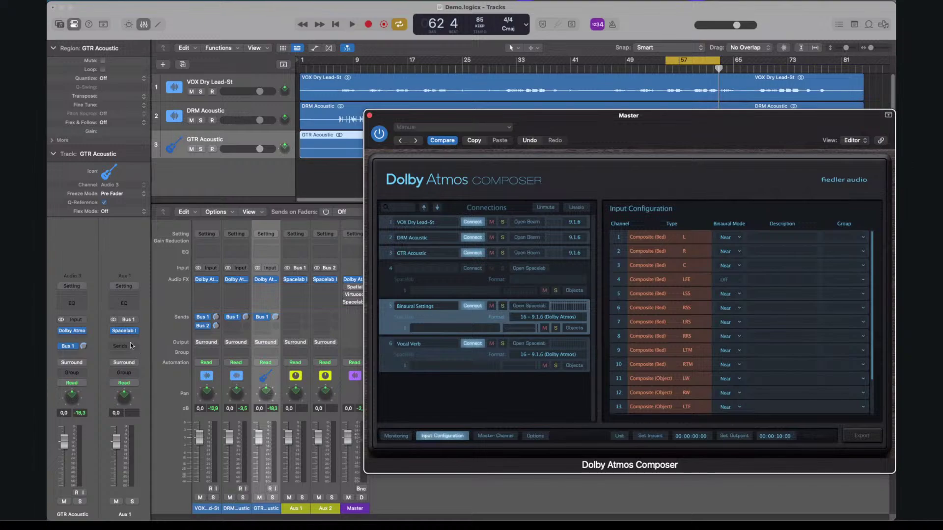
Remove the Dolby Atmos Beam plug-in from the VOX Dry Lead-St, DRM Acoustic and GTR Acoustic channels
{"action": "left_click", "coordinate": [206, 317]}
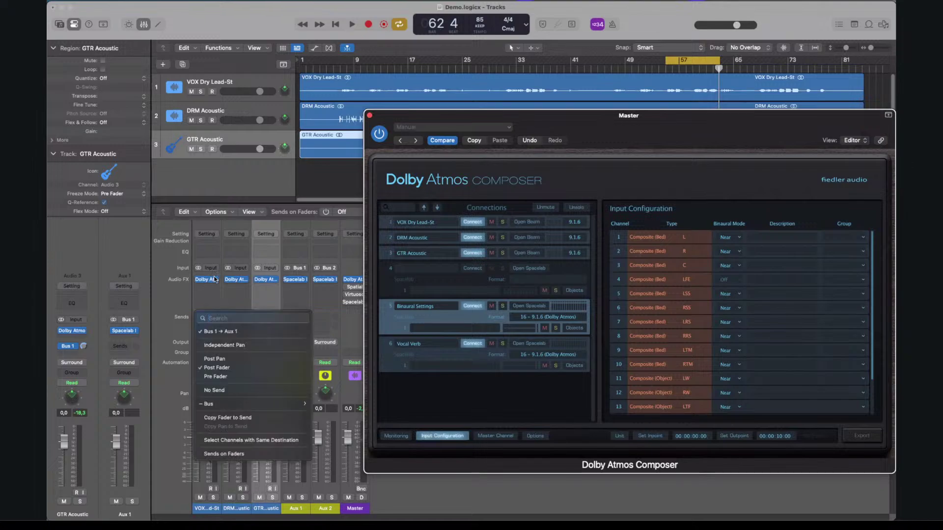
{"action": "left_click", "coordinate": [214, 279]}
{"action": "left_click", "coordinate": [215, 280]}
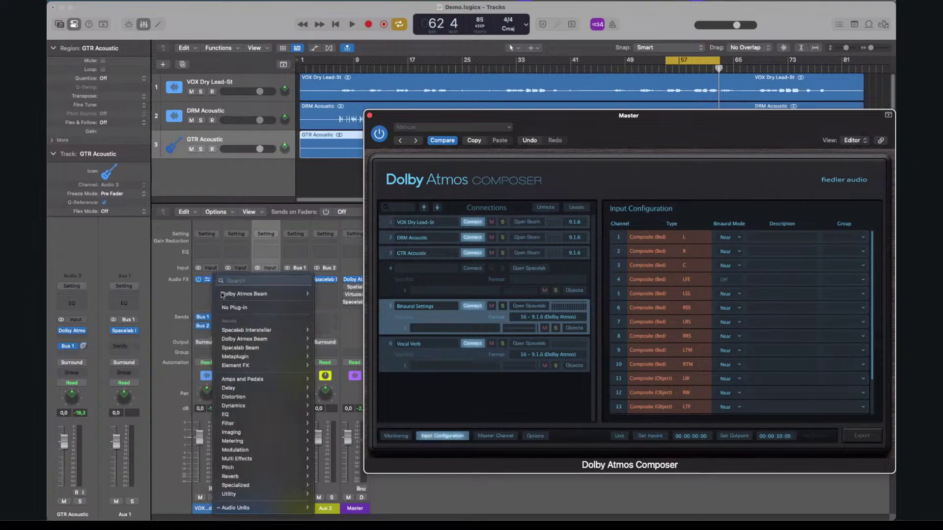
{"action": "left_click", "coordinate": [235, 291]}
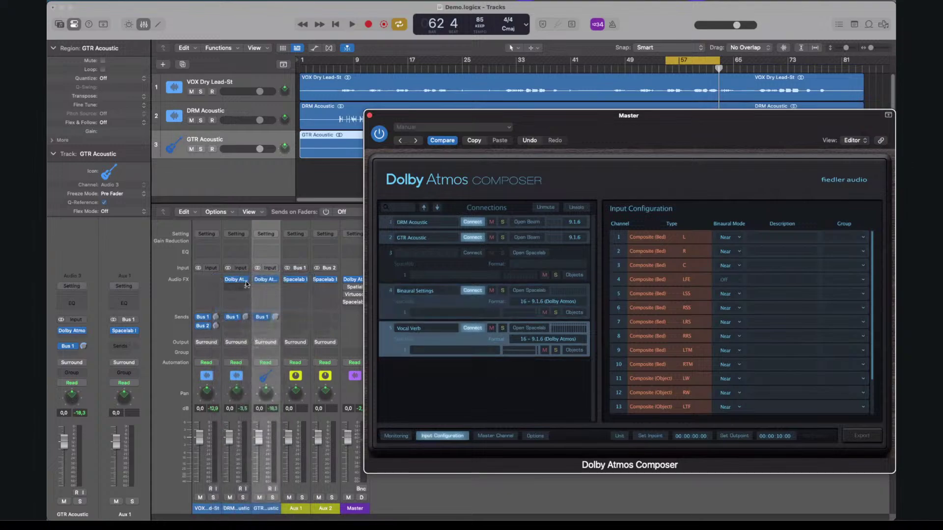
{"action": "left_click", "coordinate": [245, 281]}
{"action": "left_click", "coordinate": [254, 307]}
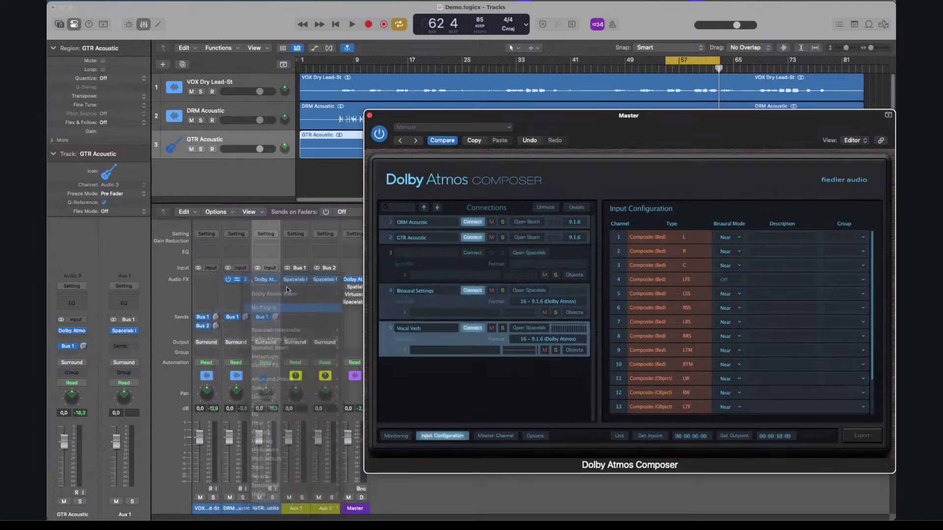
{"action": "left_click", "coordinate": [274, 280]}
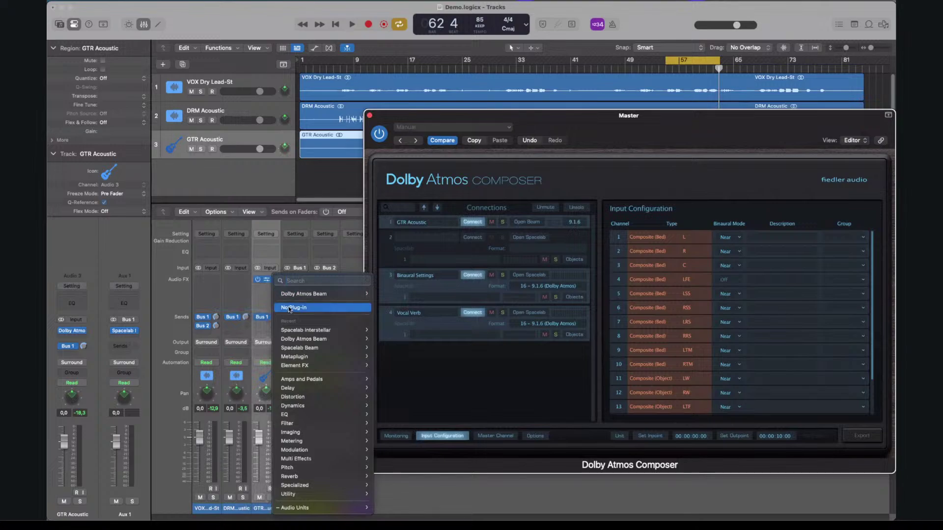
{"action": "left_click", "coordinate": [289, 308]}
Remove the Bus 1 send from the VOX Dry Lead-St, DRM Acoustic and GTR Acoustic channels
{"action": "left_click", "coordinate": [209, 318]}
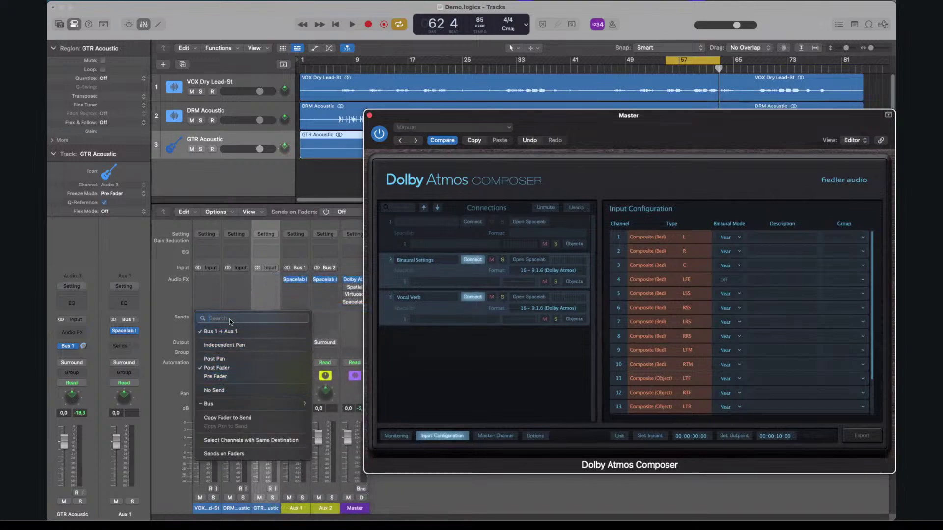
{"action": "left_click", "coordinate": [221, 391]}
{"action": "left_click", "coordinate": [238, 318]}
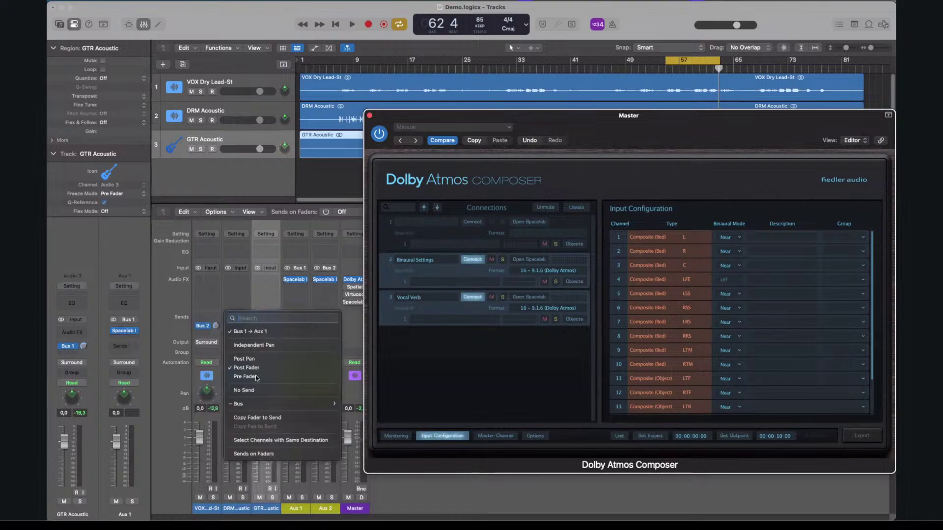
{"action": "left_click", "coordinate": [255, 390]}
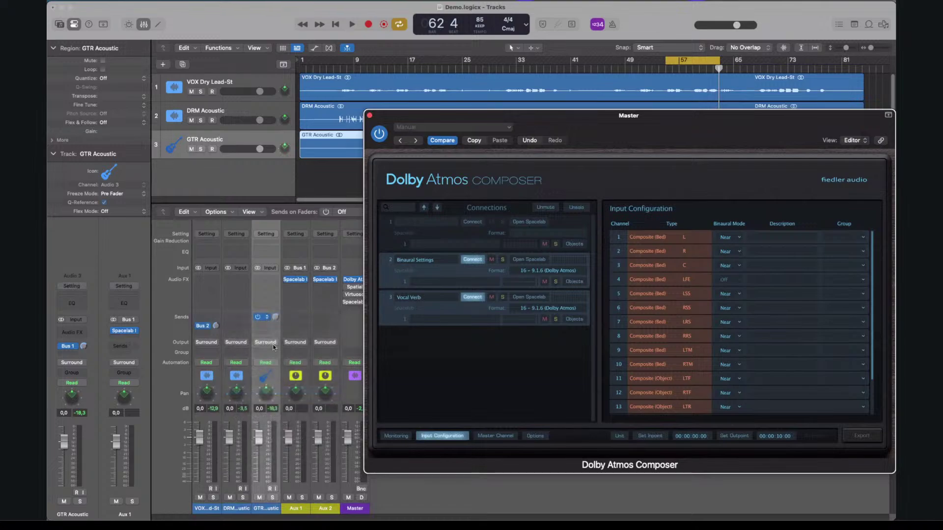
{"action": "left_click", "coordinate": [268, 318]}
{"action": "left_click", "coordinate": [285, 391]}
Insert Spacelab Beam on the VOX Dry Lead-St, DRM Acoustic and GTR Acoustic channels and close the Beam windows
{"action": "left_click", "coordinate": [206, 279]}
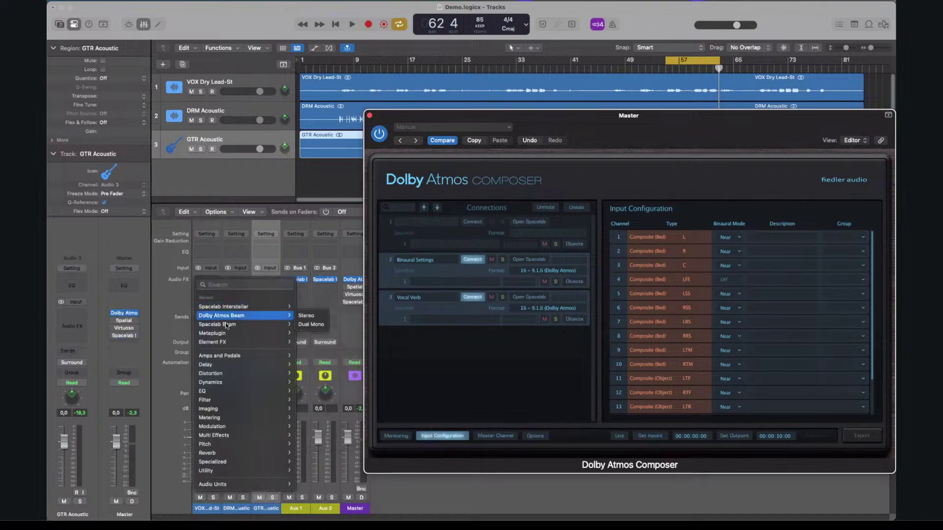
{"action": "left_click", "coordinate": [317, 324]}
{"action": "left_click", "coordinate": [237, 283]}
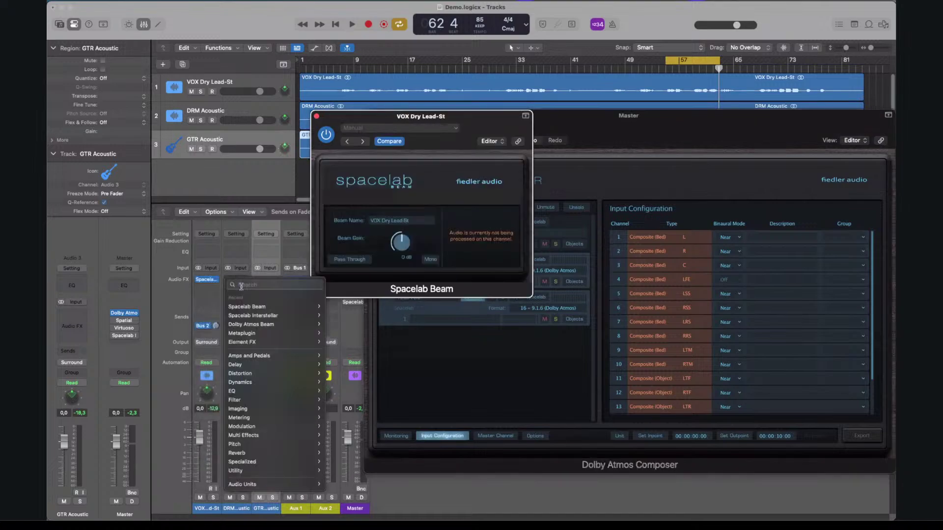
{"action": "left_click", "coordinate": [245, 326]}
{"action": "left_click", "coordinate": [265, 279]}
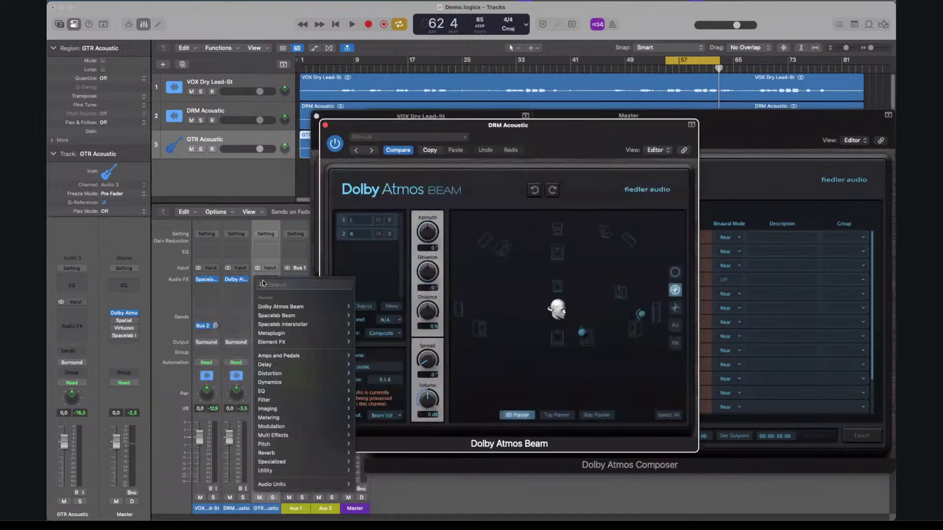
{"action": "left_click", "coordinate": [282, 316]}
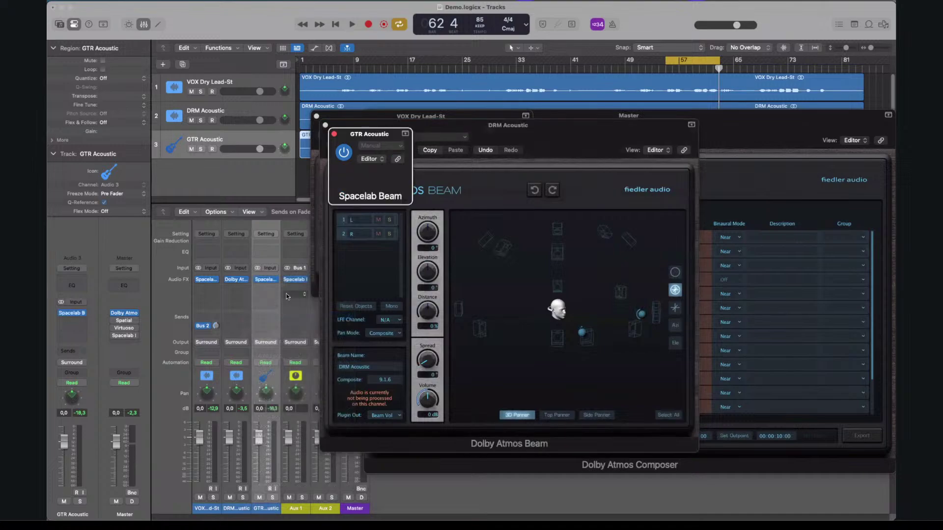
{"action": "left_click", "coordinate": [245, 281]}
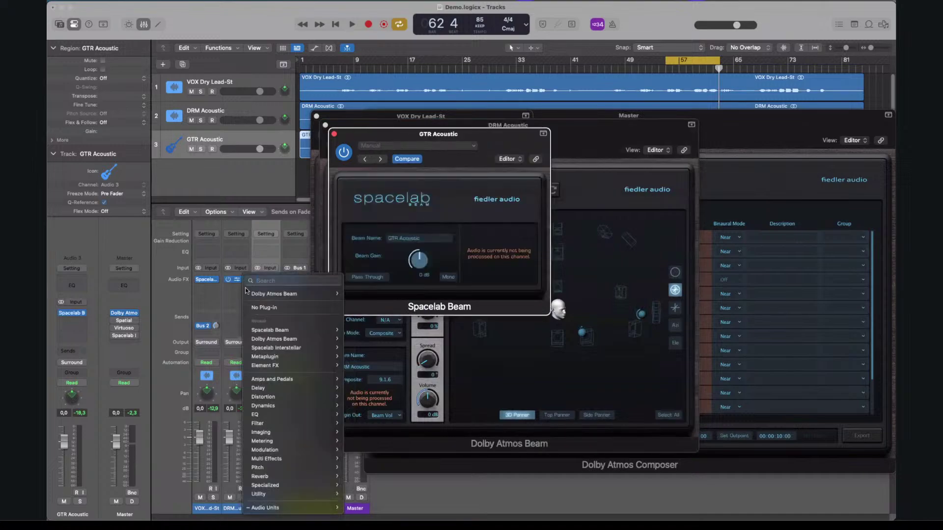
{"action": "left_click", "coordinate": [267, 330]}
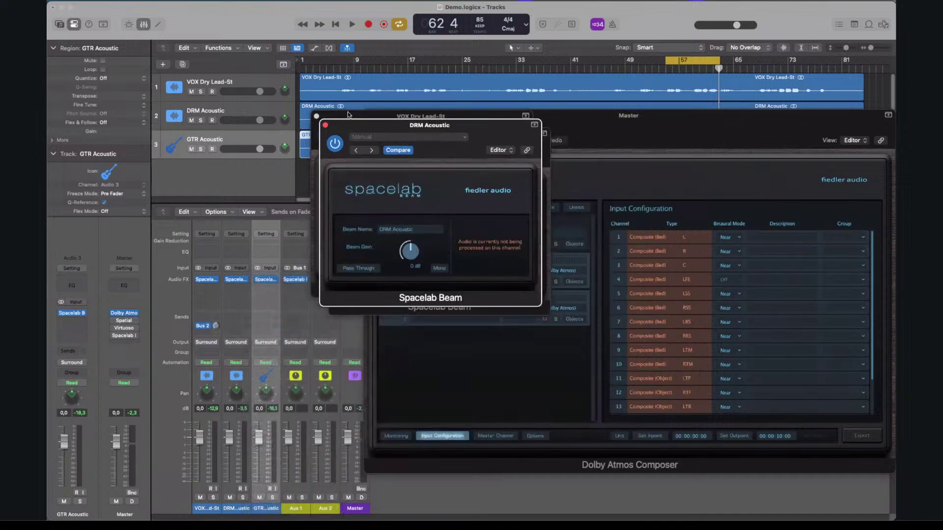
{"action": "left_click", "coordinate": [325, 125]}
{"action": "left_click", "coordinate": [333, 134]}
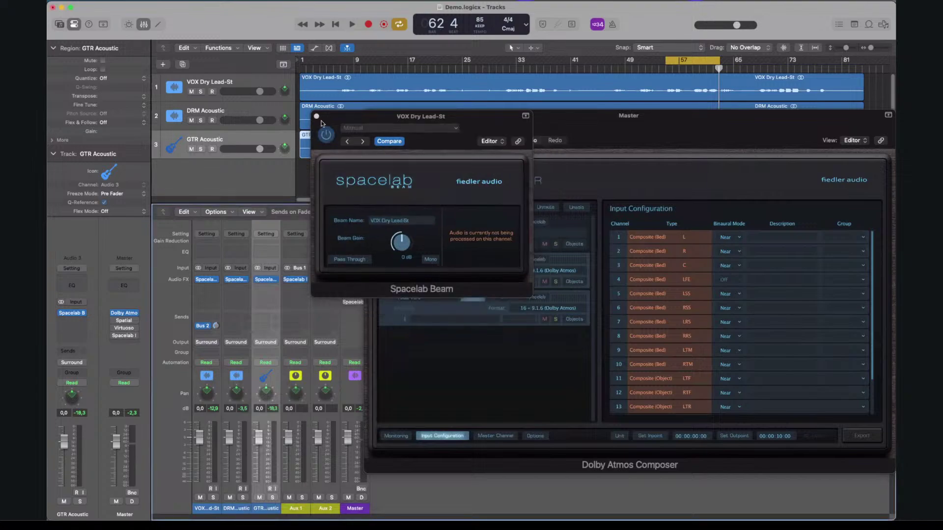
{"action": "left_click", "coordinate": [317, 117]}
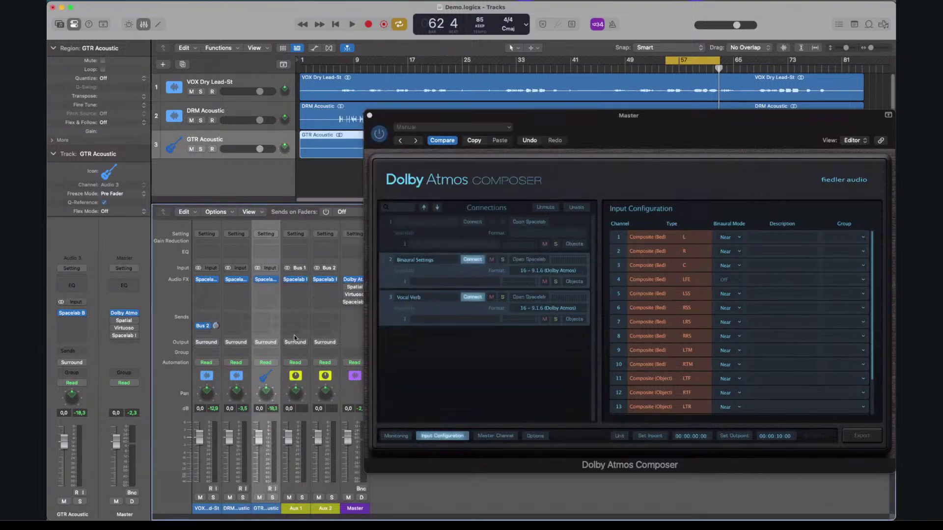
Open the sources of Aux 1's Spacelab Interstellar and add two more sources
{"action": "left_click", "coordinate": [296, 280]}
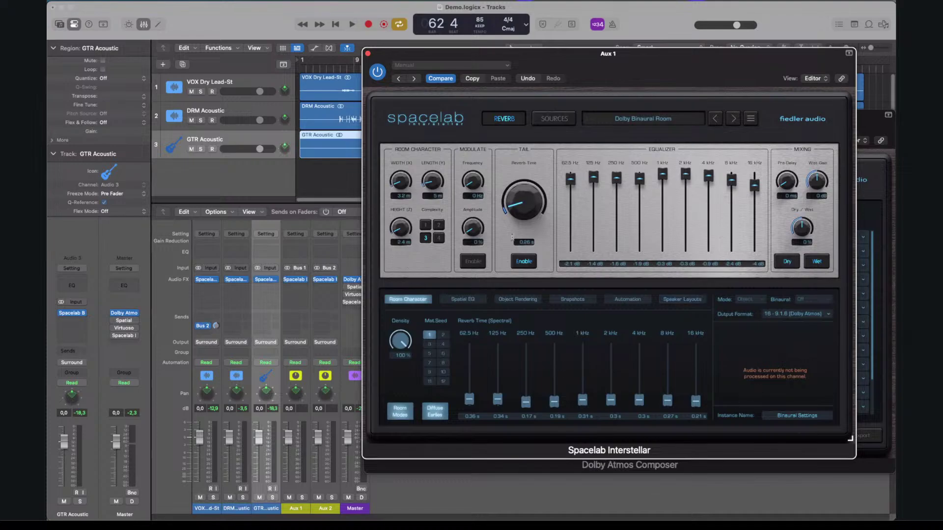
{"action": "left_click_drag", "start_coordinate": [502, 64], "coordinate": [376, 64]}
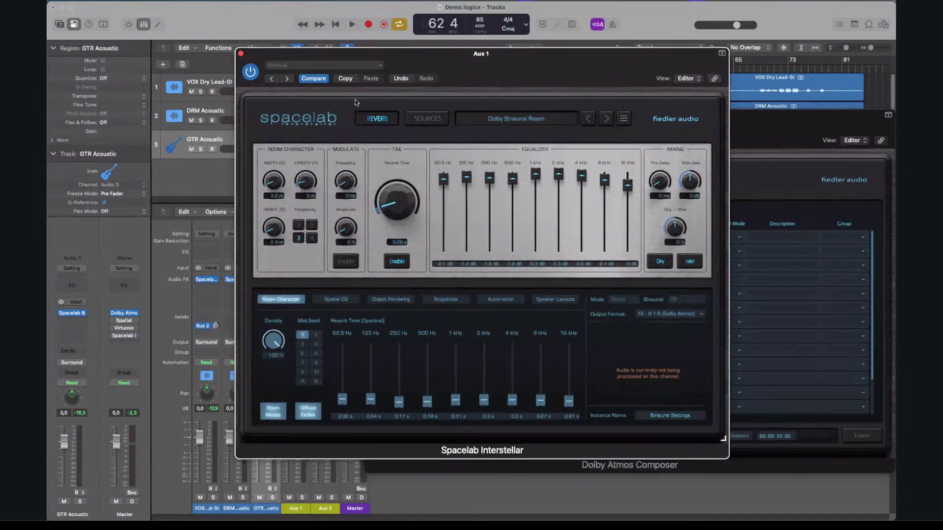
{"action": "left_click", "coordinate": [417, 123]}
{"action": "left_click", "coordinate": [257, 149]}
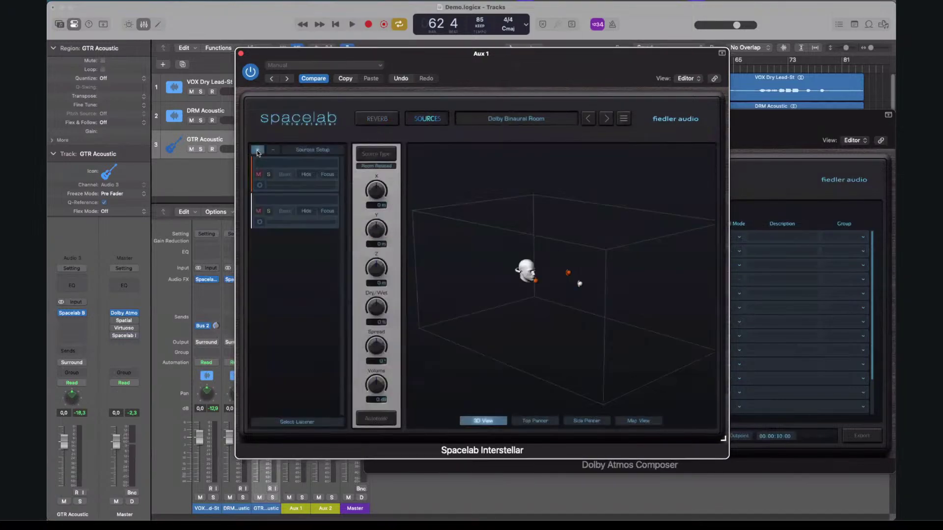
{"action": "left_click", "coordinate": [257, 150]}
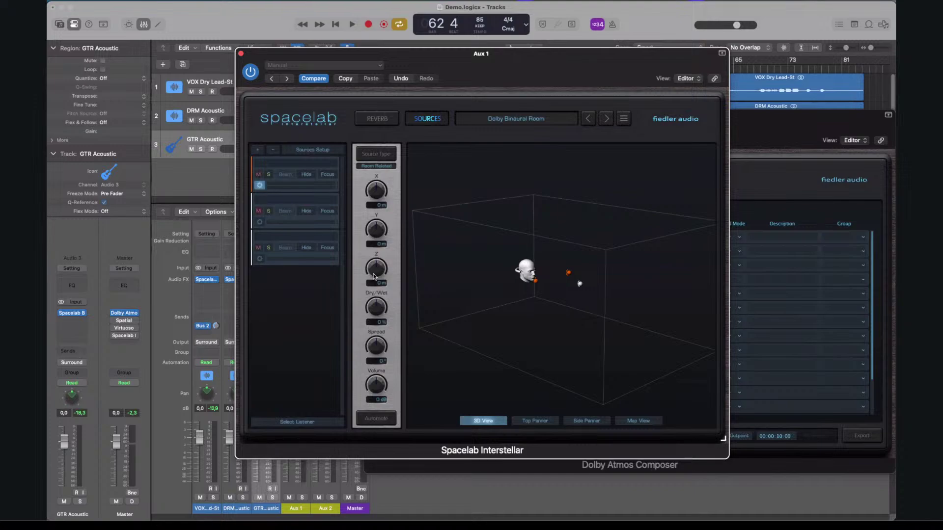
Assign the VOX Dry Lead-St beam as the input of the first source in Spacelab Interstellar
{"action": "left_click", "coordinate": [259, 185]}
{"action": "left_click", "coordinate": [551, 176]}
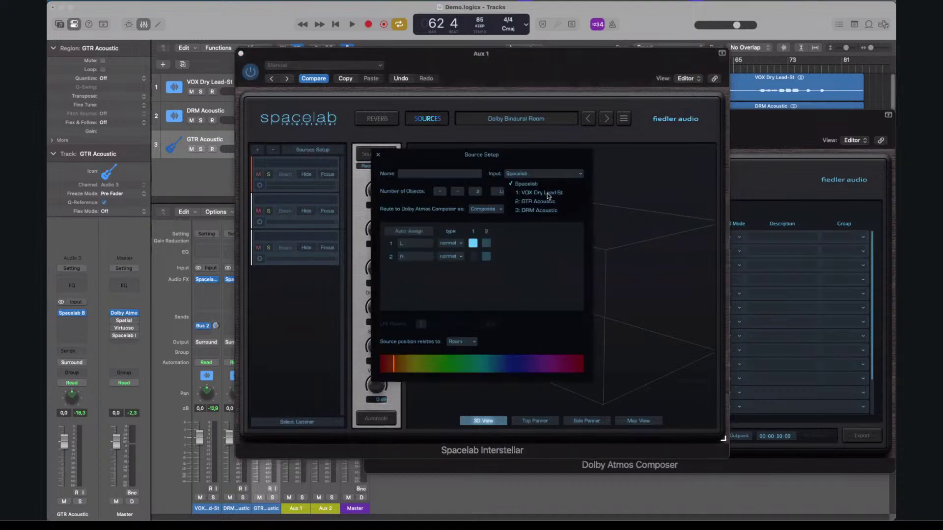
{"action": "left_click", "coordinate": [547, 193]}
{"action": "left_click", "coordinate": [378, 154]}
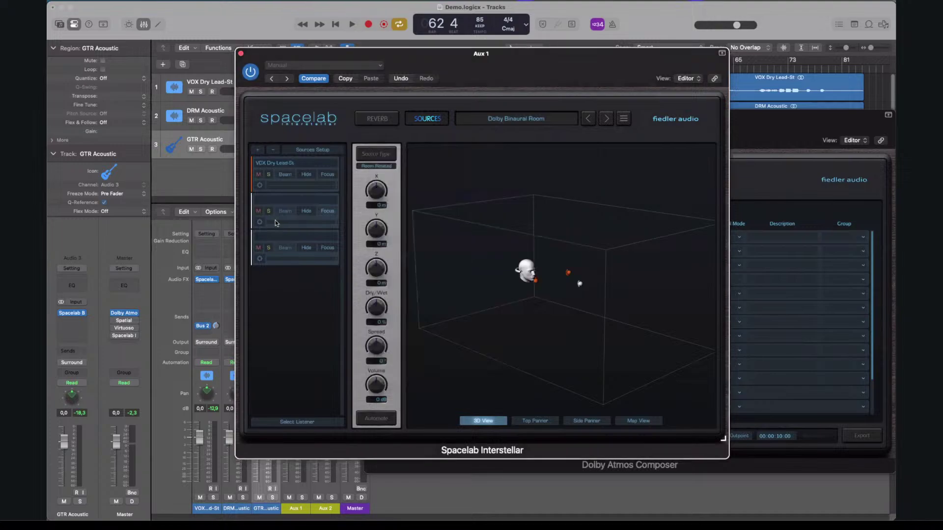
Assign the DRM Acoustic beam as the second source's input and the GTR Acoustic beam as the third's
{"action": "left_click", "coordinate": [259, 222]}
{"action": "left_click", "coordinate": [568, 174]}
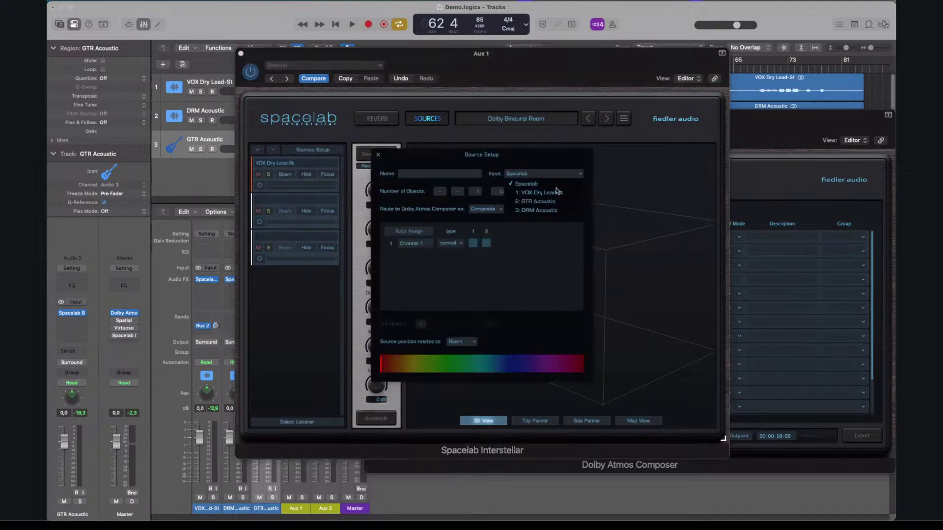
{"action": "left_click", "coordinate": [539, 210]}
{"action": "left_click", "coordinate": [378, 154]}
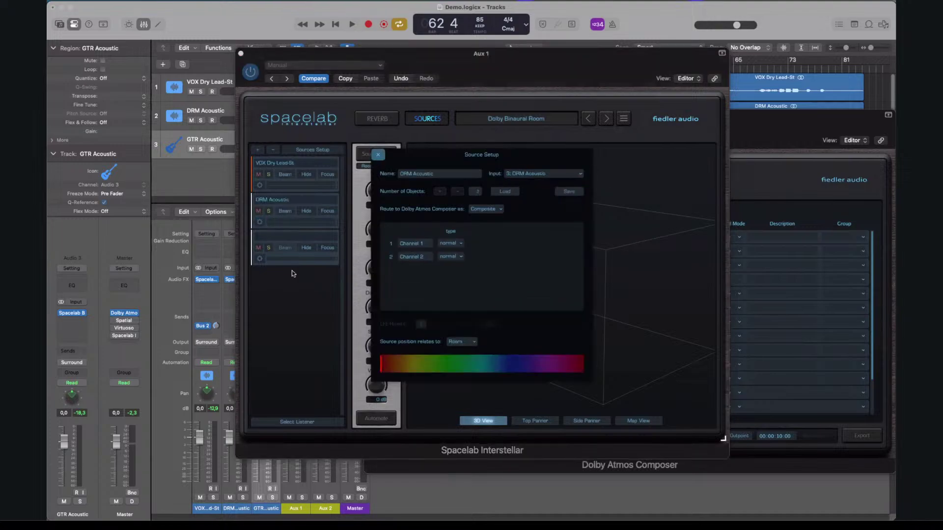
{"action": "left_click", "coordinate": [259, 259]}
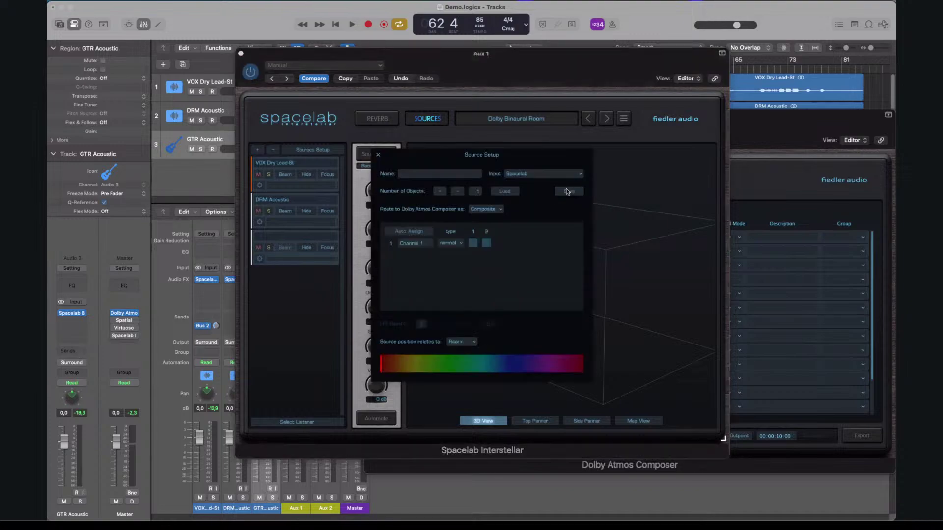
{"action": "left_click", "coordinate": [568, 175]}
{"action": "left_click", "coordinate": [539, 202]}
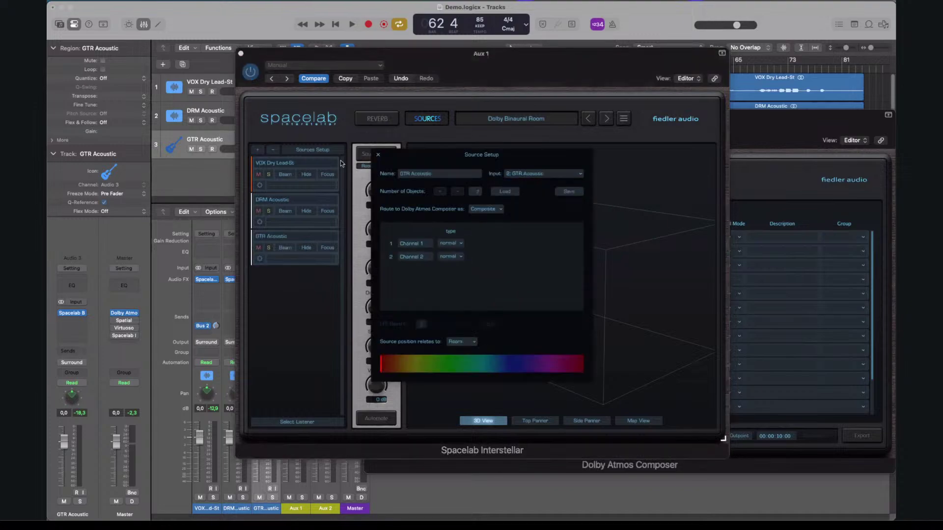
{"action": "left_click", "coordinate": [378, 154]}
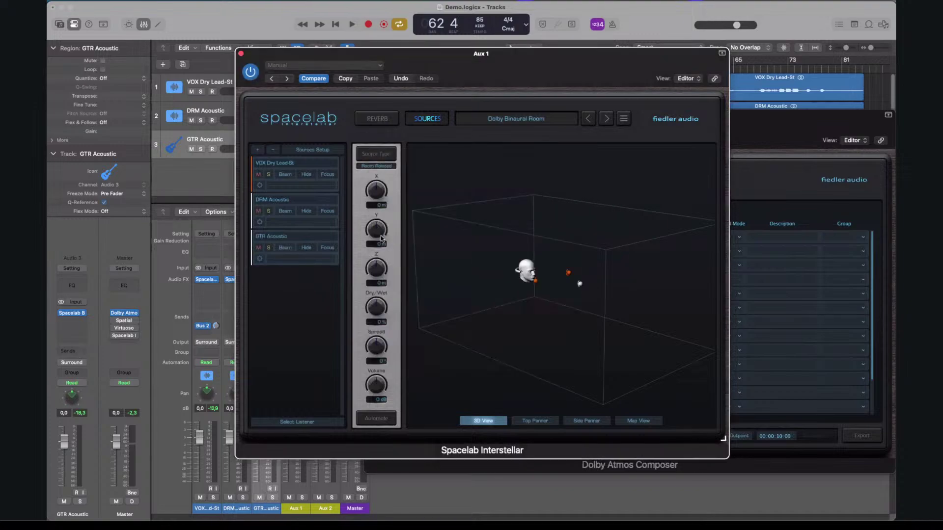
Load the 02 - Stereo object layout for the DRM Acoustic and GTR Acoustic sources
{"action": "left_click", "coordinate": [260, 222]}
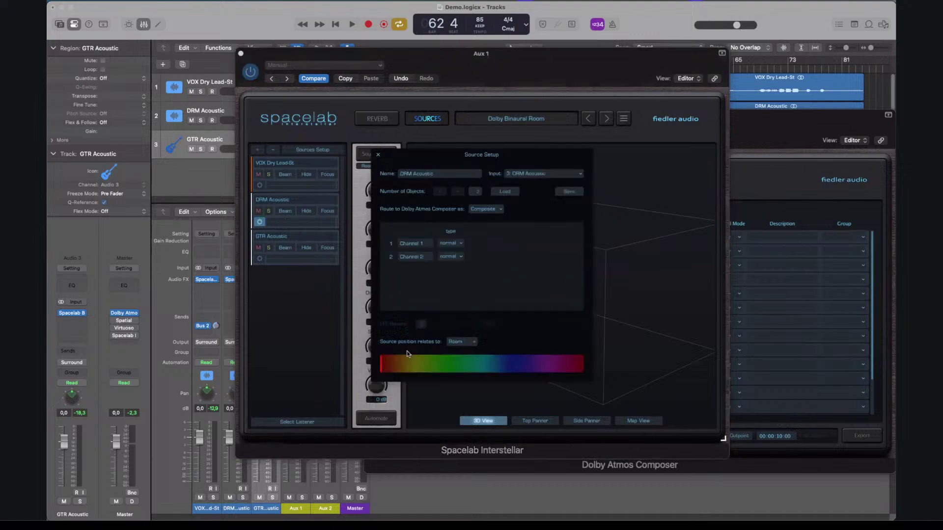
{"action": "left_click", "coordinate": [499, 194]}
{"action": "left_click", "coordinate": [517, 225]}
{"action": "left_click", "coordinate": [378, 155]}
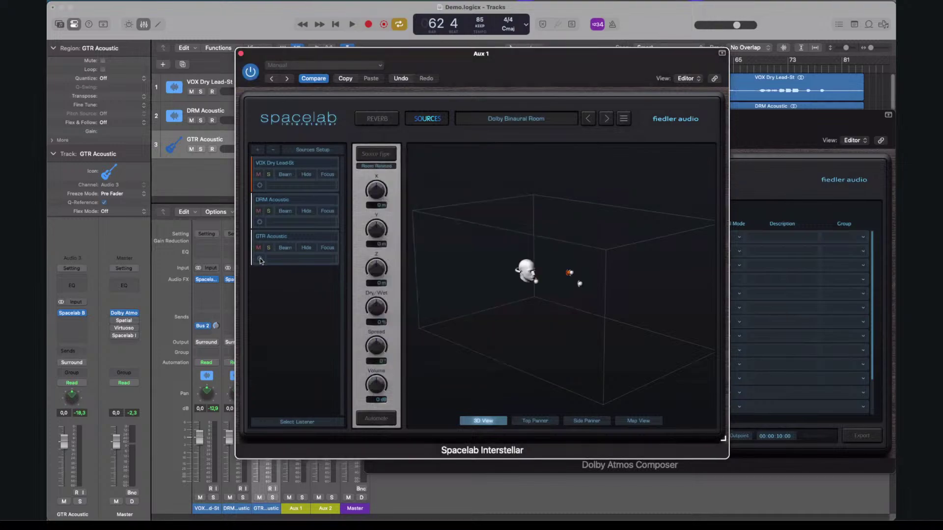
{"action": "left_click", "coordinate": [260, 259]}
{"action": "left_click", "coordinate": [505, 191]}
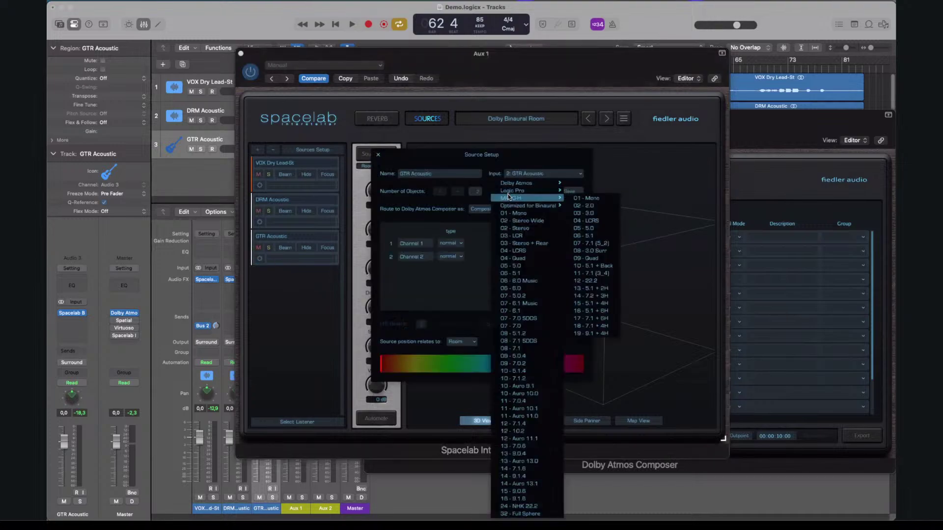
{"action": "left_click", "coordinate": [514, 226]}
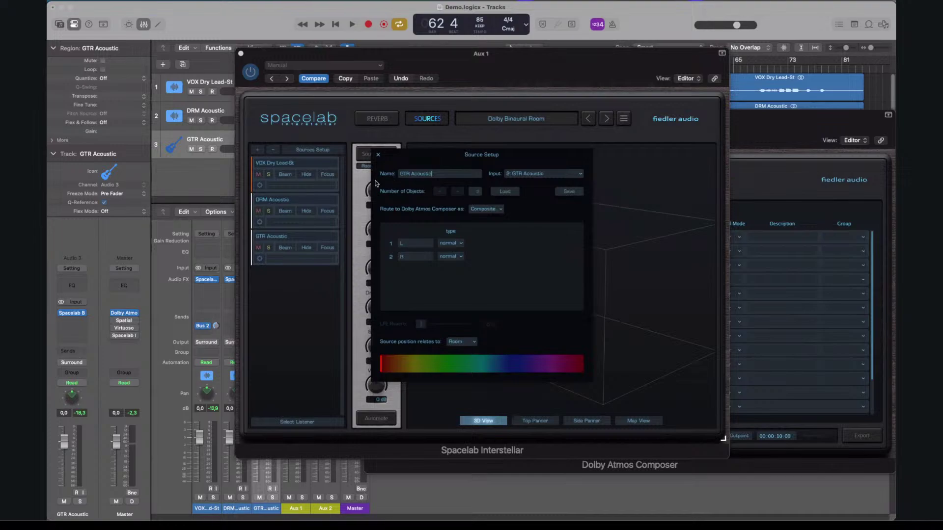
{"action": "left_click", "coordinate": [377, 155]}
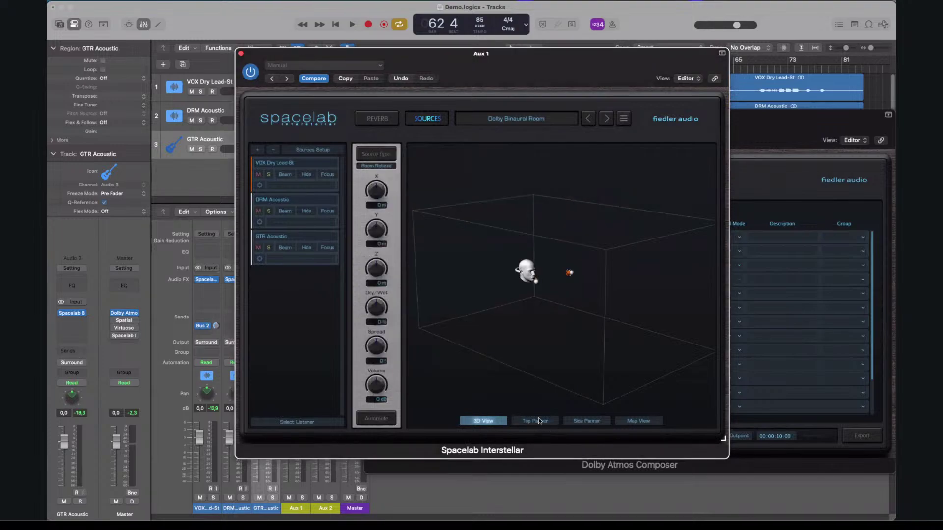
Switch to the top panner and set Dry/Wet to -100% for the VOX Dry Lead-St, DRM Acoustic and GTR Acoustic sources
{"action": "left_click", "coordinate": [537, 420]}
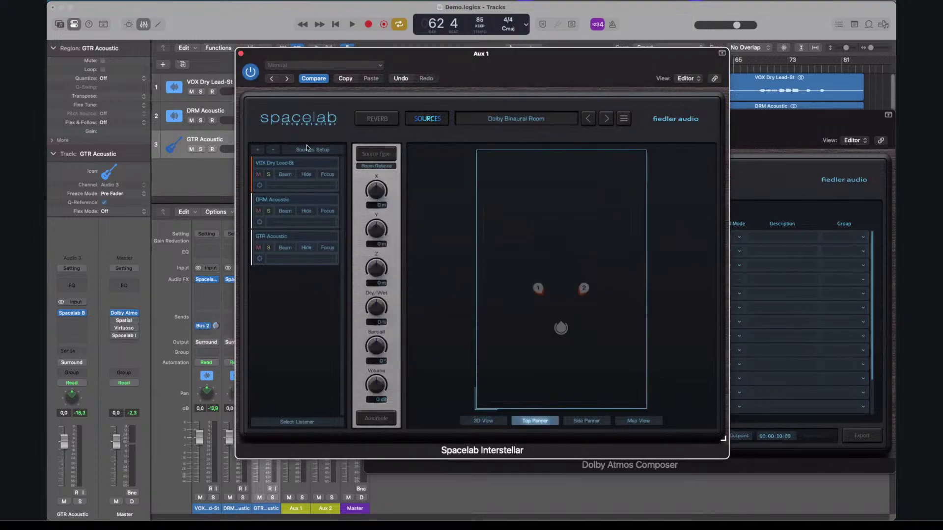
{"action": "left_click", "coordinate": [268, 247]}
{"action": "left_click", "coordinate": [328, 165]}
{"action": "left_click_drag", "start_coordinate": [385, 312], "coordinate": [402, 406]}
{"action": "left_click", "coordinate": [325, 202]}
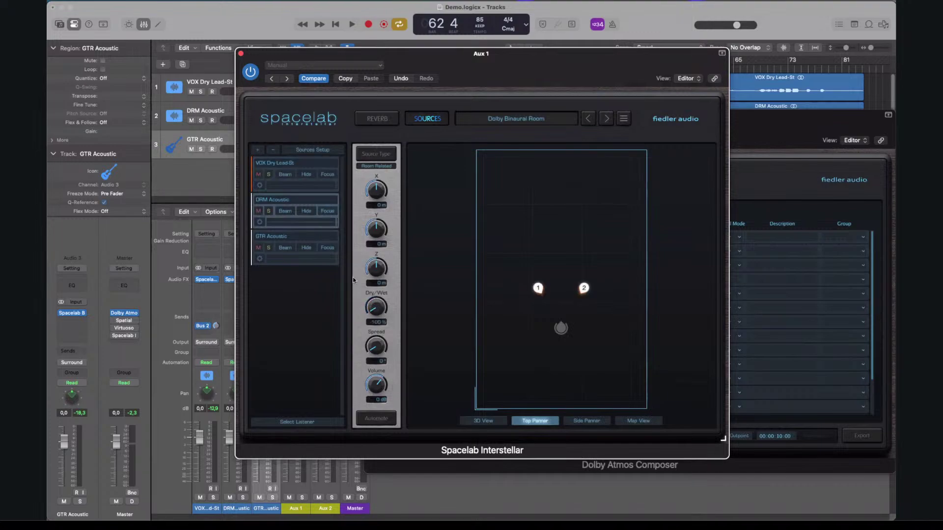
{"action": "left_click", "coordinate": [324, 237]}
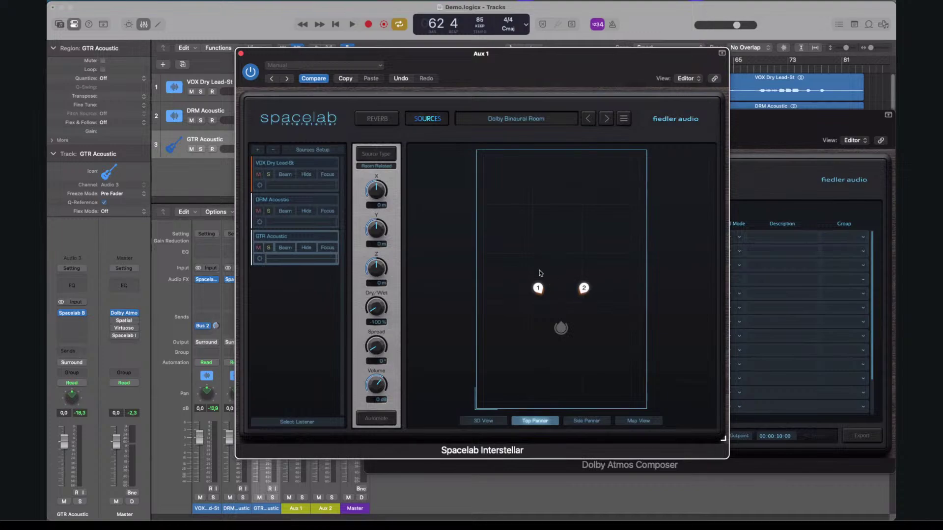
Move the GTR Acoustic source forward by about 0.6 m and the DRM Acoustic source forward by about 1.7 m
{"action": "left_click_drag", "start_coordinate": [538, 288], "coordinate": [535, 257]}
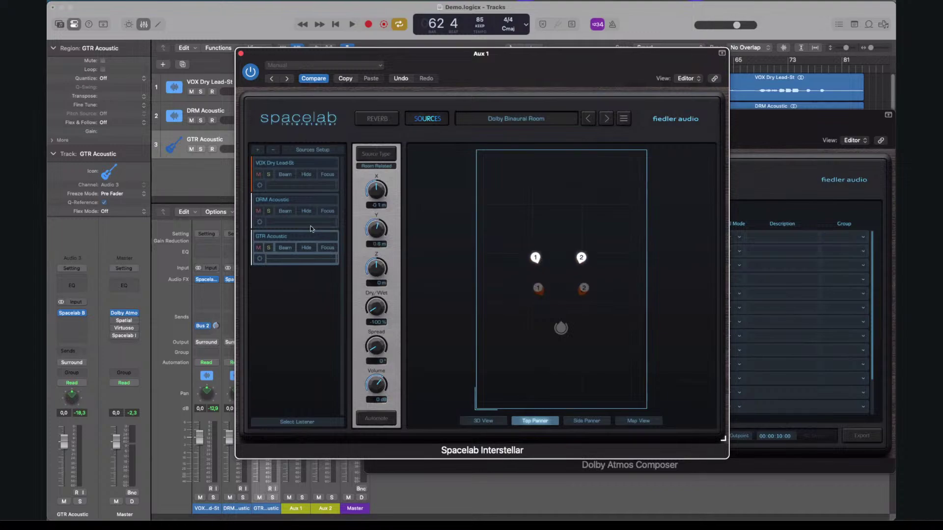
{"action": "left_click", "coordinate": [302, 206]}
{"action": "left_click_drag", "start_coordinate": [537, 289], "coordinate": [540, 205]}
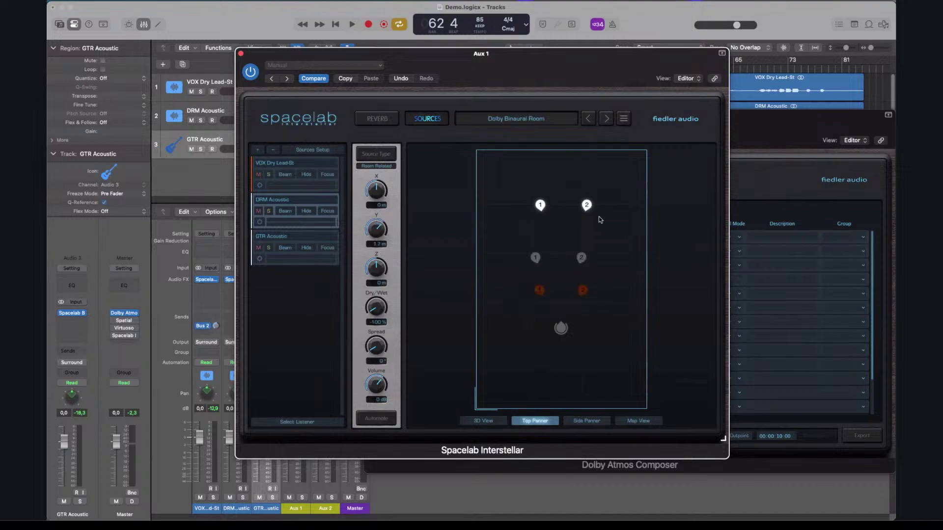
Spread the two DRM Acoustic objects outward and forward, towards the room's front corners
{"action": "left_click", "coordinate": [520, 213]}
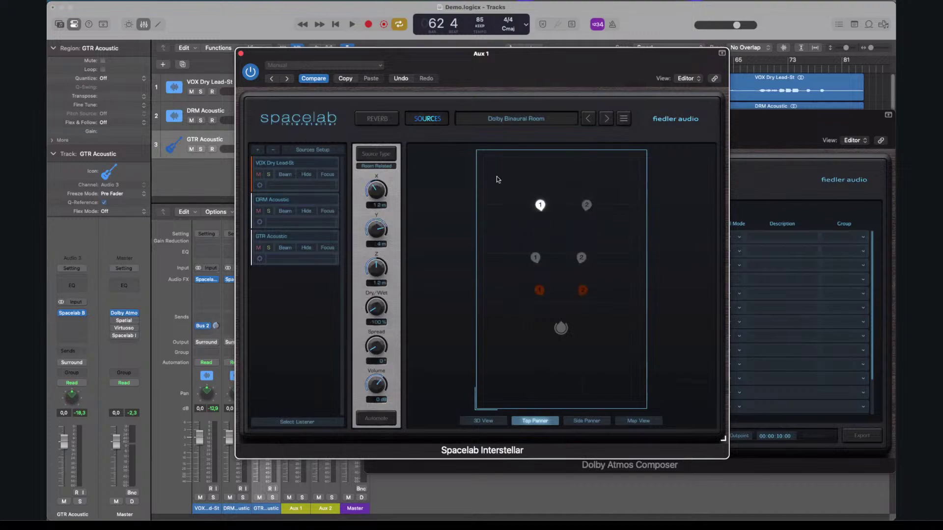
{"action": "left_click_drag", "start_coordinate": [536, 201], "coordinate": [498, 177]}
{"action": "left_click_drag", "start_coordinate": [592, 202], "coordinate": [622, 179]}
Place the two GTR Acoustic objects wide on either side of the listener, slightly behind the vocal objects
{"action": "left_click", "coordinate": [273, 163]}
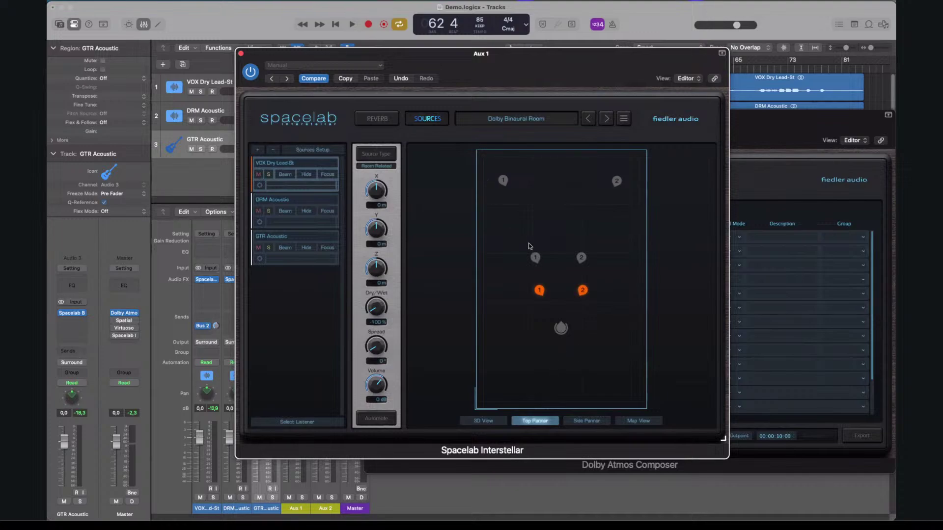
{"action": "mouse_move", "coordinate": [535, 257]}
{"action": "left_mouse_down"}
{"action": "mouse_move", "coordinate": [511, 269]}
{"action": "mouse_move", "coordinate": [513, 305]}
{"action": "left_mouse_up"}
{"action": "mouse_move", "coordinate": [581, 258]}
{"action": "left_mouse_down"}
{"action": "mouse_move", "coordinate": [623, 301]}
{"action": "mouse_move", "coordinate": [614, 314]}
{"action": "mouse_move", "coordinate": [617, 300]}
{"action": "left_mouse_up"}
{"action": "left_click_drag", "start_coordinate": [511, 305], "coordinate": [507, 301]}
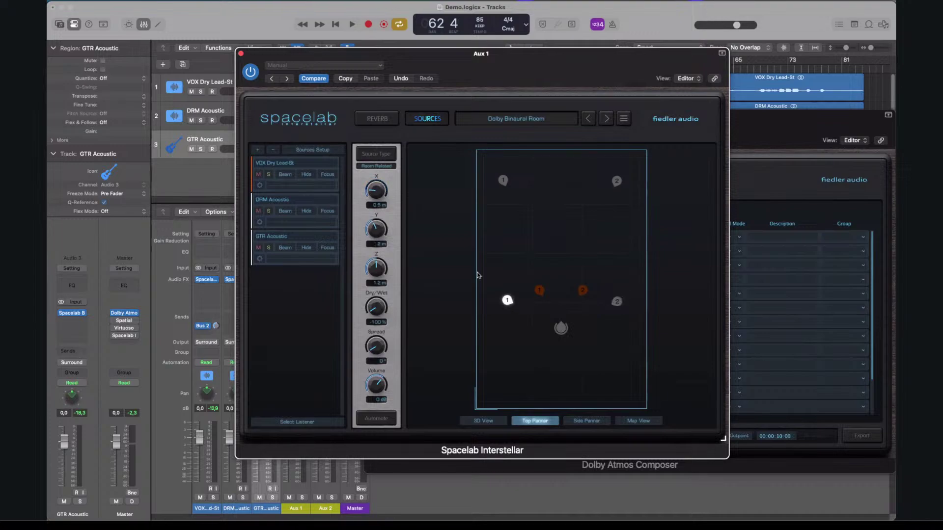
Colour the DRM Acoustic source blue and the GTR Acoustic source green in their source setups
{"action": "left_click", "coordinate": [258, 222]}
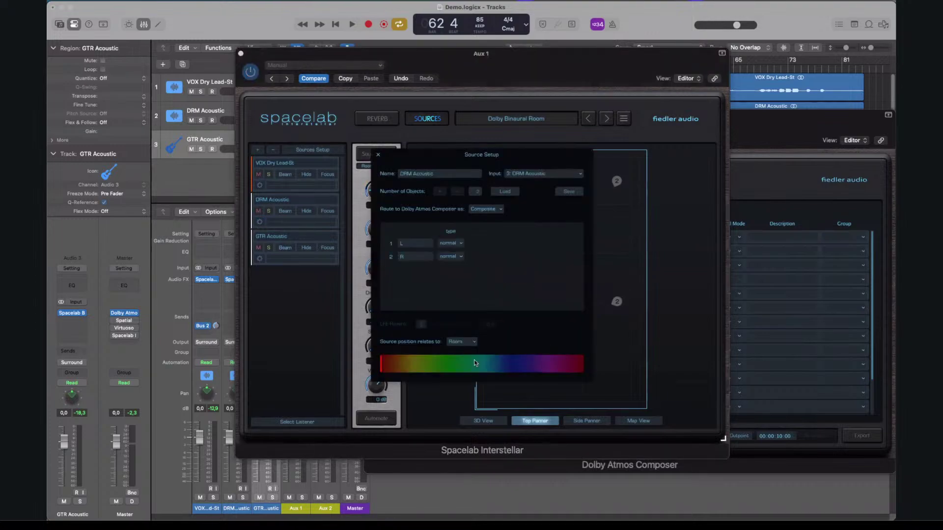
{"action": "left_click", "coordinate": [497, 366]}
{"action": "left_click", "coordinate": [378, 156]}
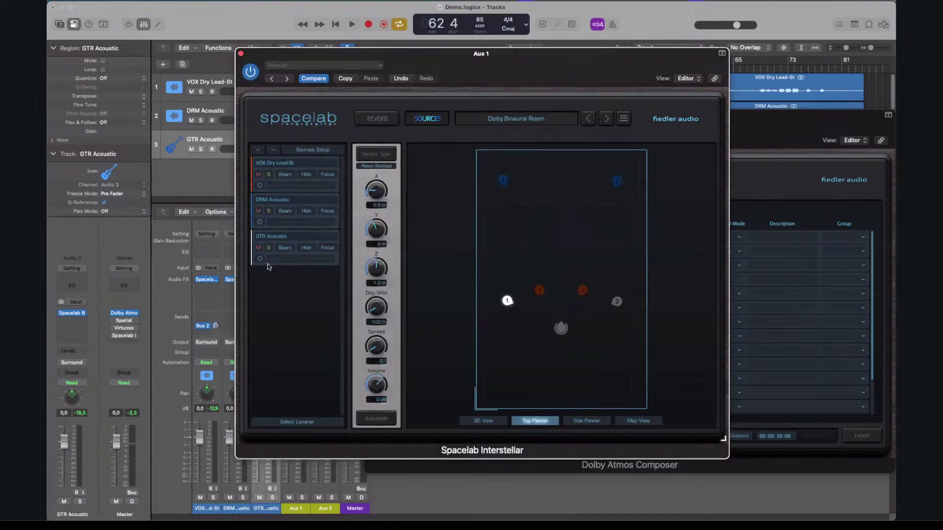
{"action": "left_click", "coordinate": [259, 258]}
{"action": "left_click", "coordinate": [445, 365]}
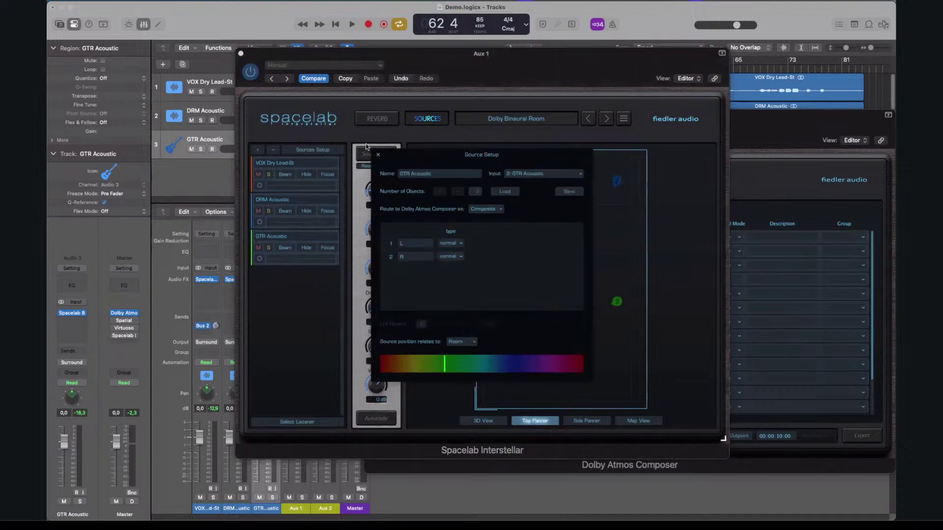
{"action": "left_click", "coordinate": [377, 155]}
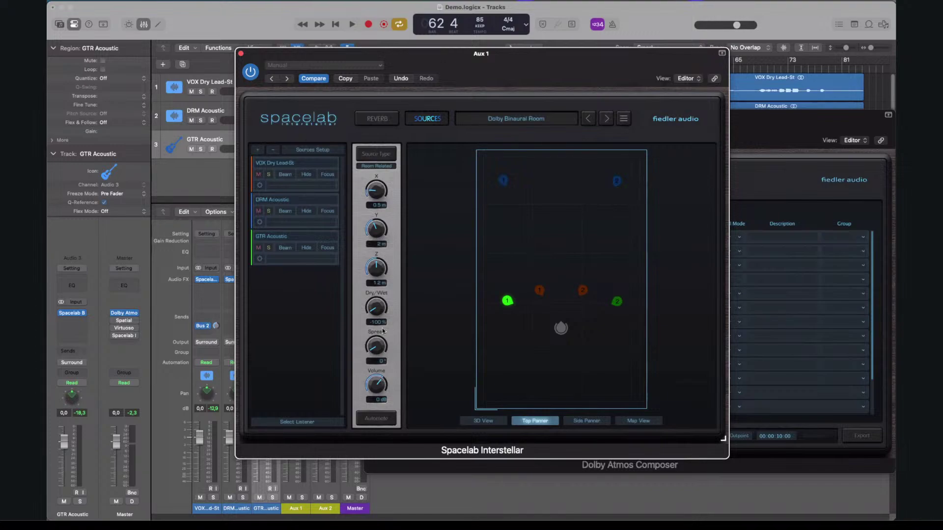
In Dolby Atmos Composer, enable Objects for the GTR Acoustic, DRM Acoustic and VOX Dry Lead-St sources of Binaural Settings
{"action": "mouse_move", "coordinate": [639, 69]}
{"action": "left_mouse_down"}
{"action": "mouse_move", "coordinate": [573, 93]}
{"action": "mouse_move", "coordinate": [629, 43]}
{"action": "mouse_move", "coordinate": [671, 54]}
{"action": "mouse_move", "coordinate": [637, 68]}
{"action": "left_mouse_up"}
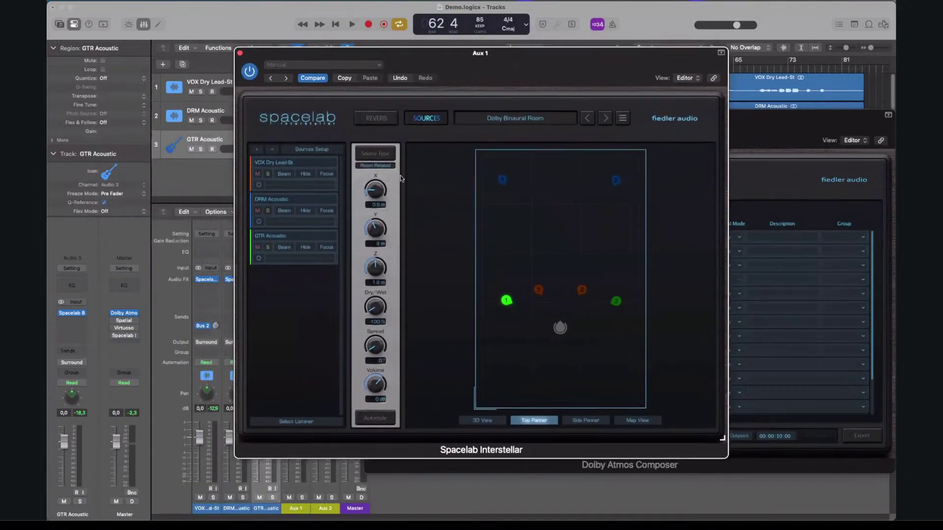
{"action": "left_click_drag", "start_coordinate": [572, 80], "coordinate": [230, 96]}
{"action": "left_click", "coordinate": [544, 244]}
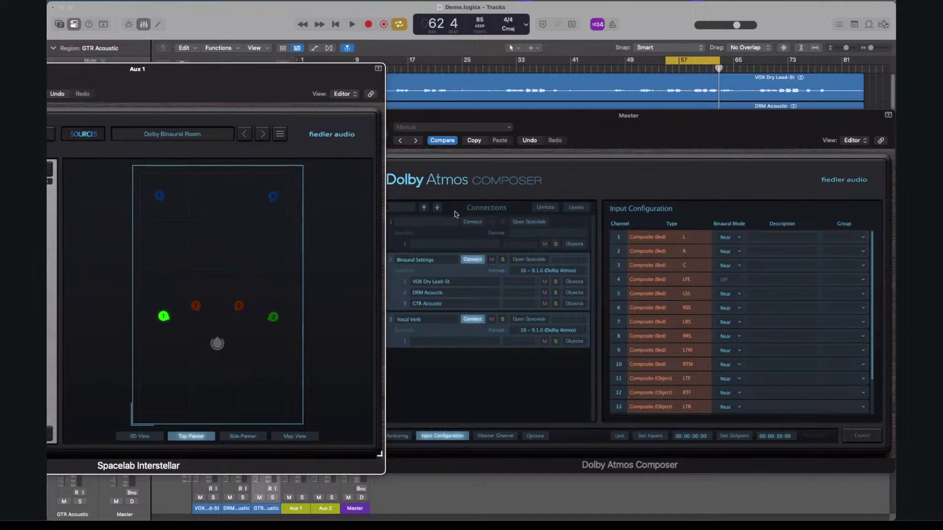
{"action": "left_click", "coordinate": [483, 281]}
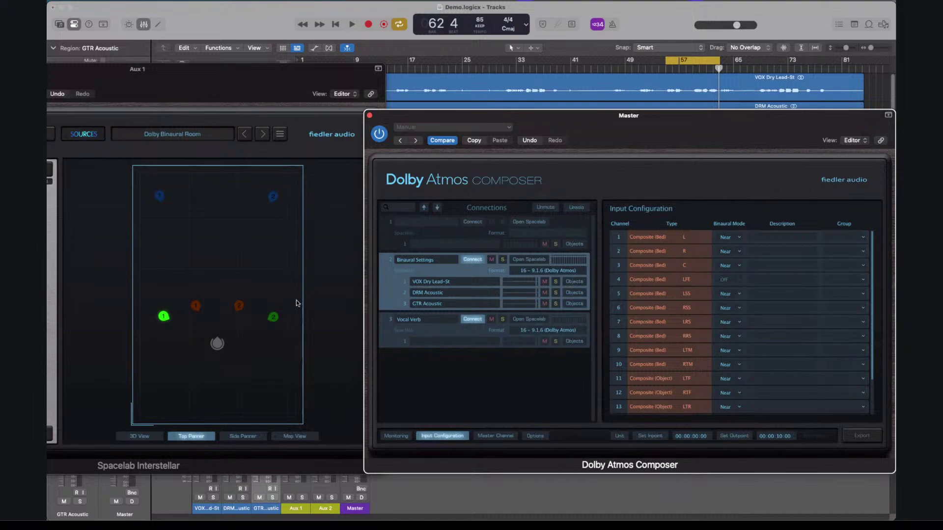
{"action": "left_click", "coordinate": [581, 305]}
{"action": "left_click", "coordinate": [582, 294]}
{"action": "left_click", "coordinate": [582, 283]}
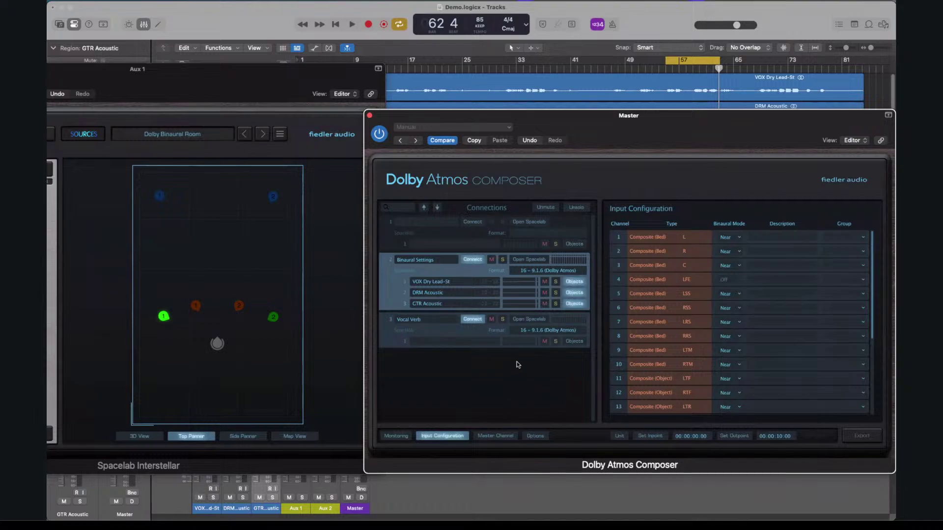
Set the binaural mode of all Binaural Settings object channels, 17 to 22, to Near in the input configuration
{"action": "scroll", "coordinate": [671, 259], "scroll_direction": "down", "scroll_amount": 3}
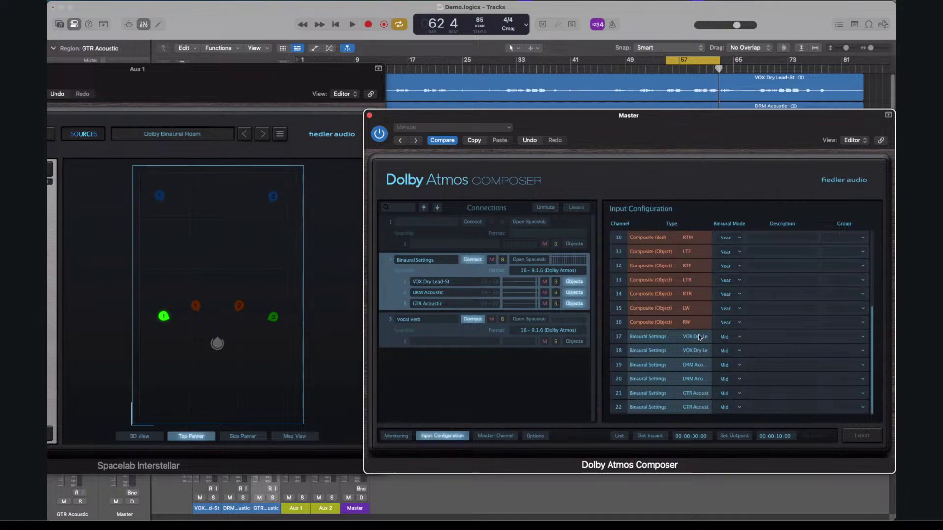
{"action": "left_click", "coordinate": [652, 341]}
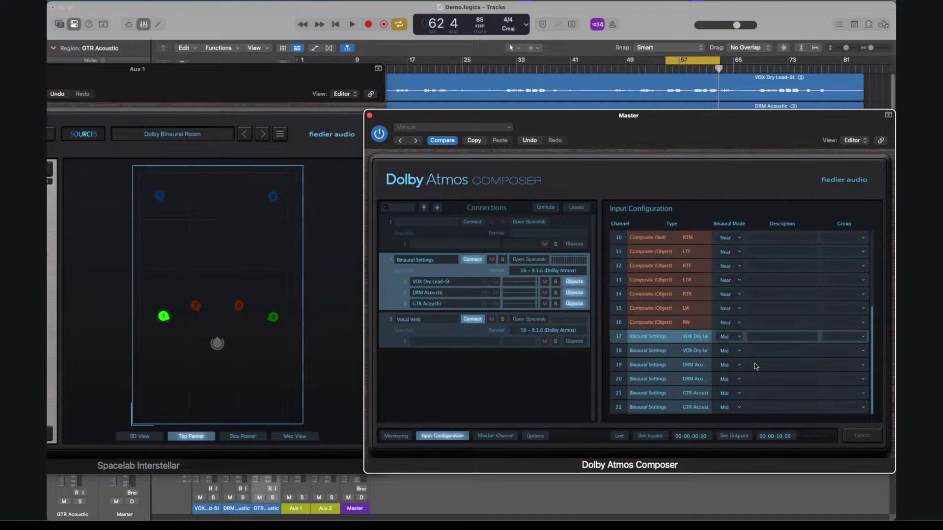
{"action": "key", "text": "super+a"}
{"action": "left_click", "coordinate": [735, 338]}
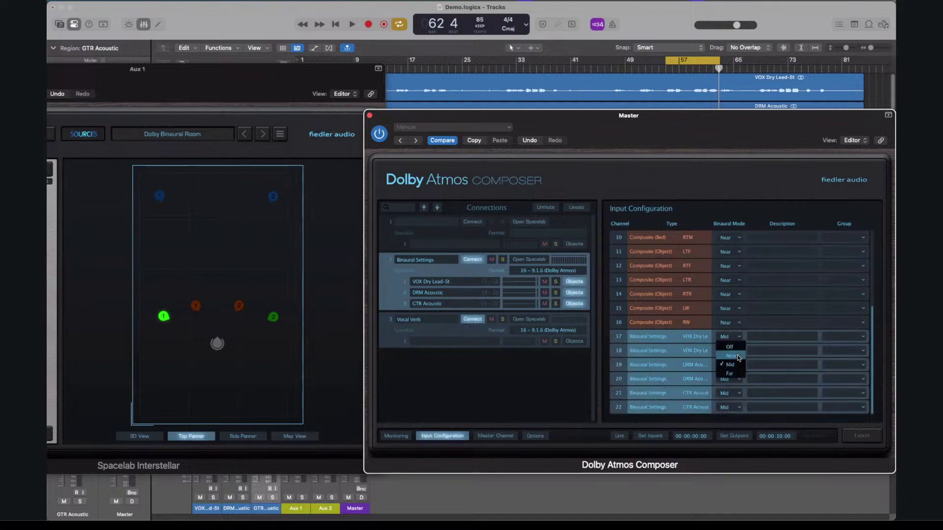
{"action": "left_click", "coordinate": [730, 355]}
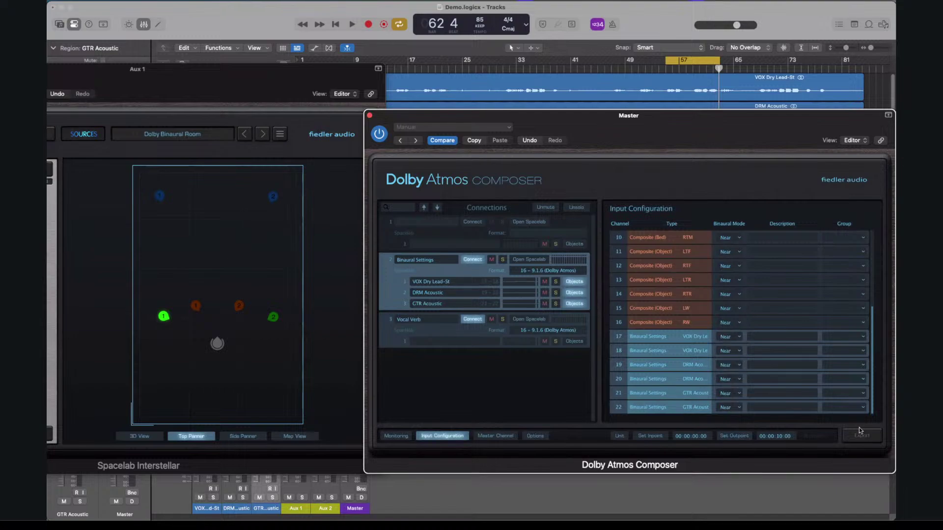
{"action": "scroll", "coordinate": [872, 400], "scroll_direction": "up", "scroll_amount": 5}
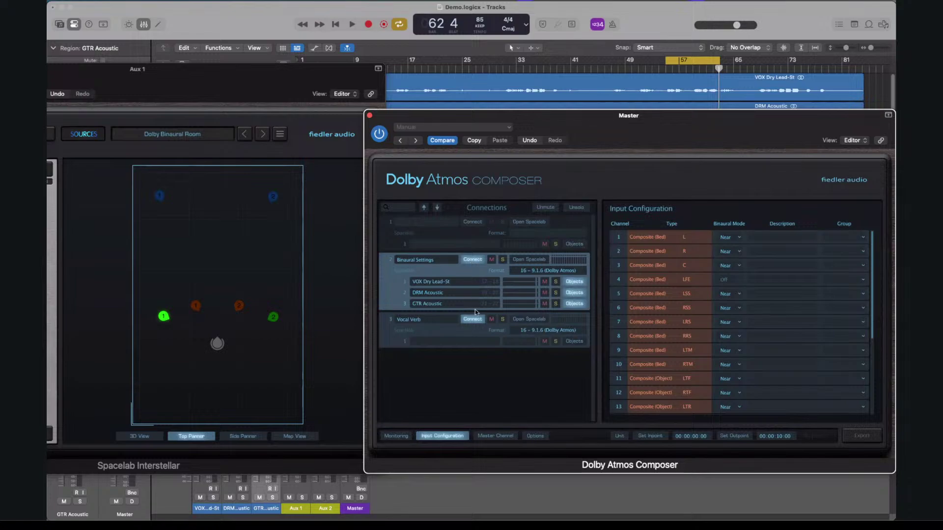
Bring Aux 1's Spacelab Interstellar back to the front and briefly play the song
{"action": "left_click", "coordinate": [252, 75]}
{"action": "left_click_drag", "start_coordinate": [252, 75], "coordinate": [487, 82]}
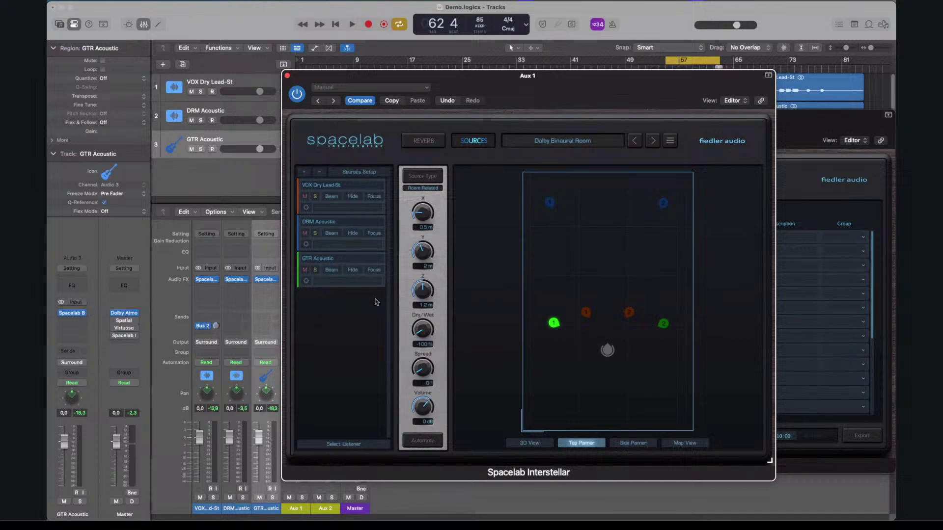
{"action": "key", "text": "space"}
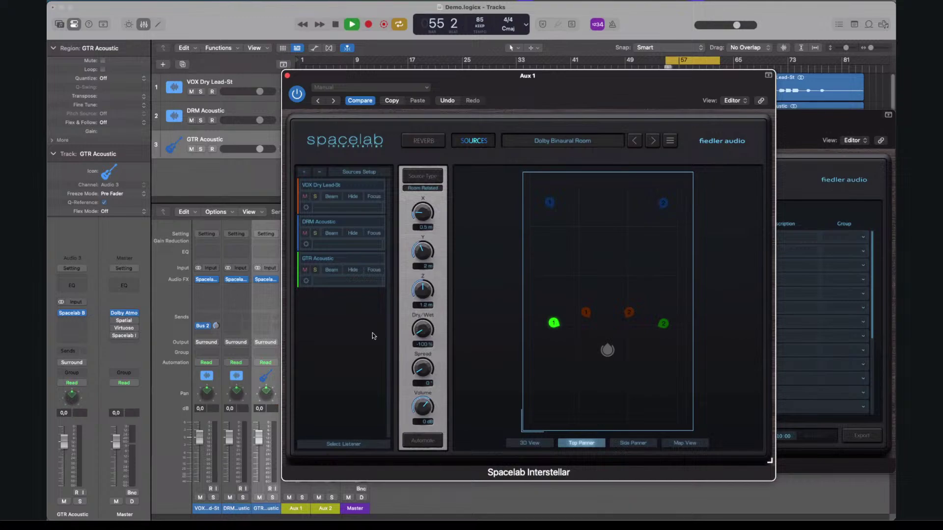
{"action": "key", "text": "space"}
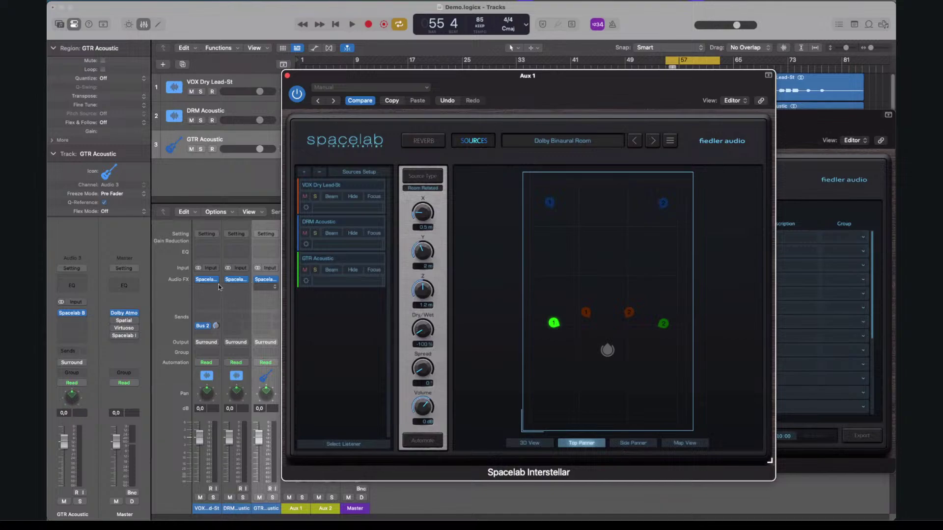
Uncover the mixer and add Bus 1 sends to Aux 1 on the VOX Dry Lead-St and DRM Acoustic channels
{"action": "left_click", "coordinate": [251, 241]}
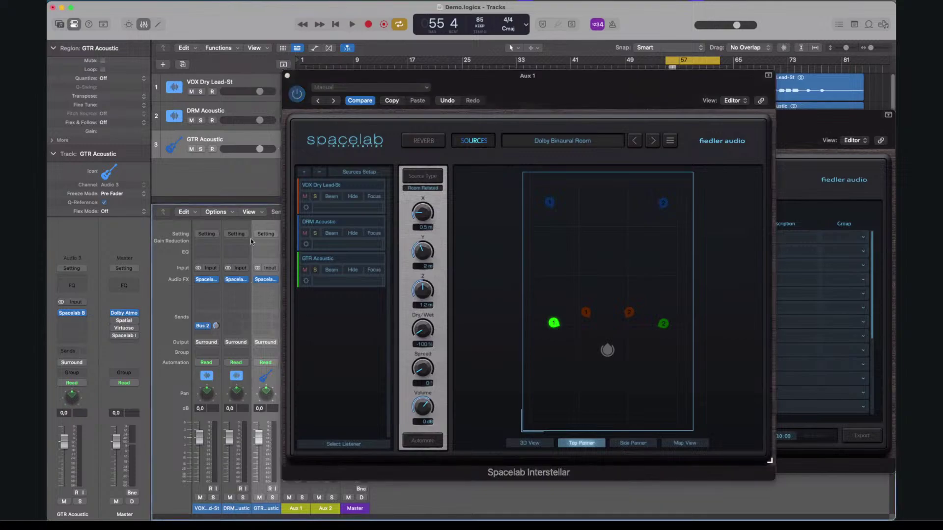
{"action": "left_click_drag", "start_coordinate": [619, 89], "coordinate": [858, 96]}
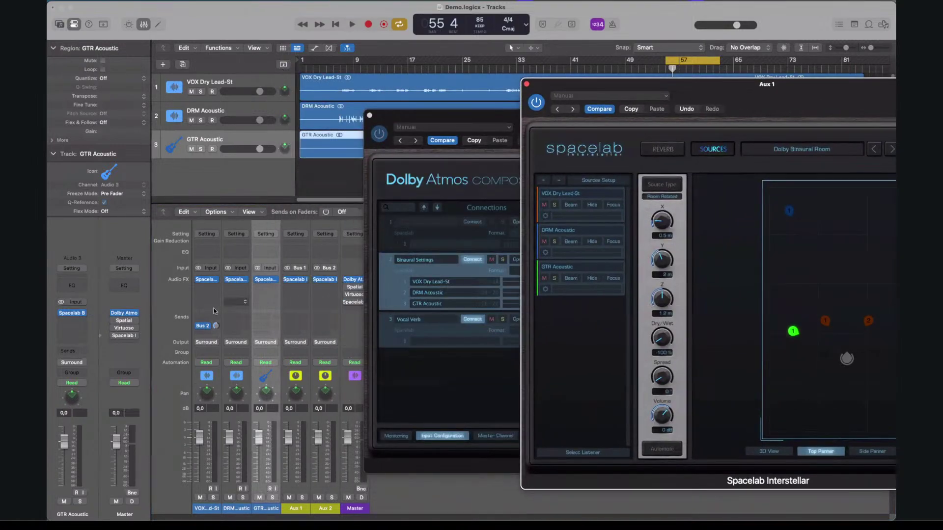
{"action": "left_click", "coordinate": [203, 320]}
{"action": "mouse_move", "coordinate": [241, 394]}
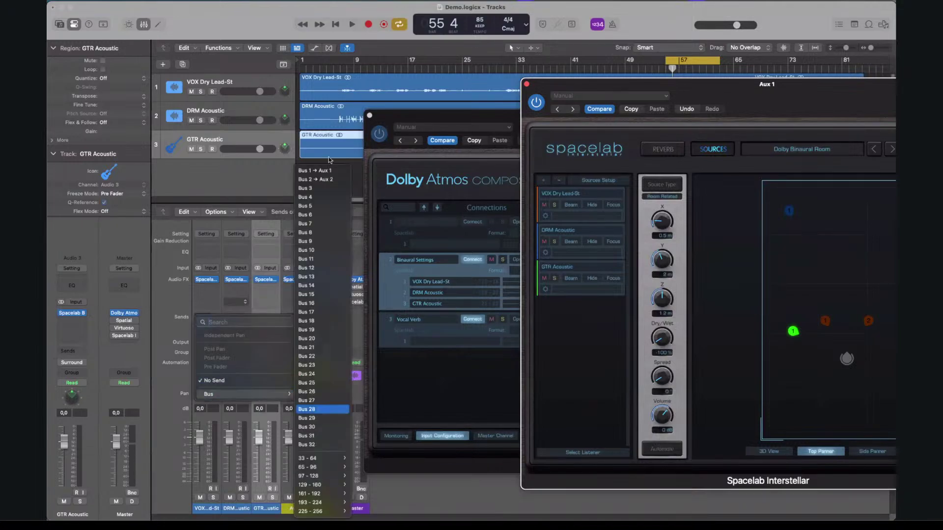
{"action": "left_click", "coordinate": [322, 179]}
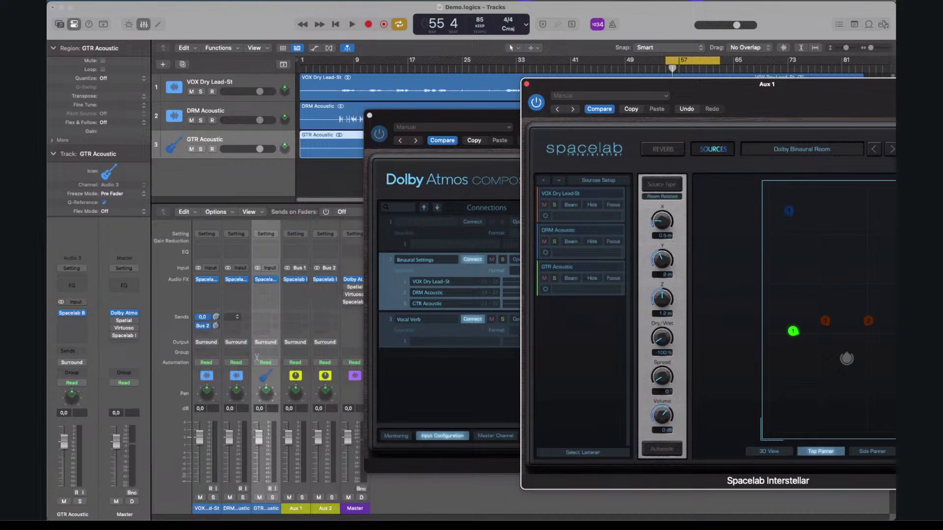
{"action": "left_click", "coordinate": [237, 317]}
{"action": "mouse_move", "coordinate": [319, 394]}
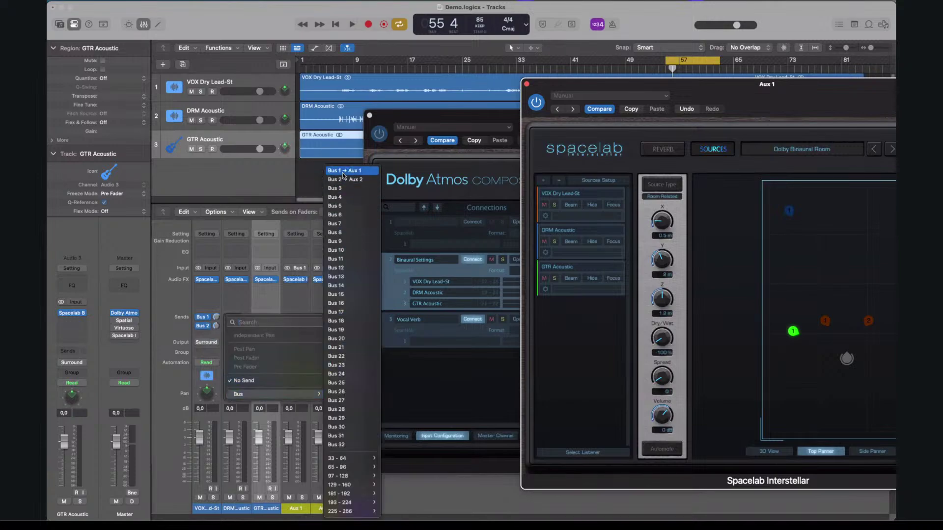
{"action": "left_click", "coordinate": [344, 175]}
{"action": "left_click", "coordinate": [234, 318]}
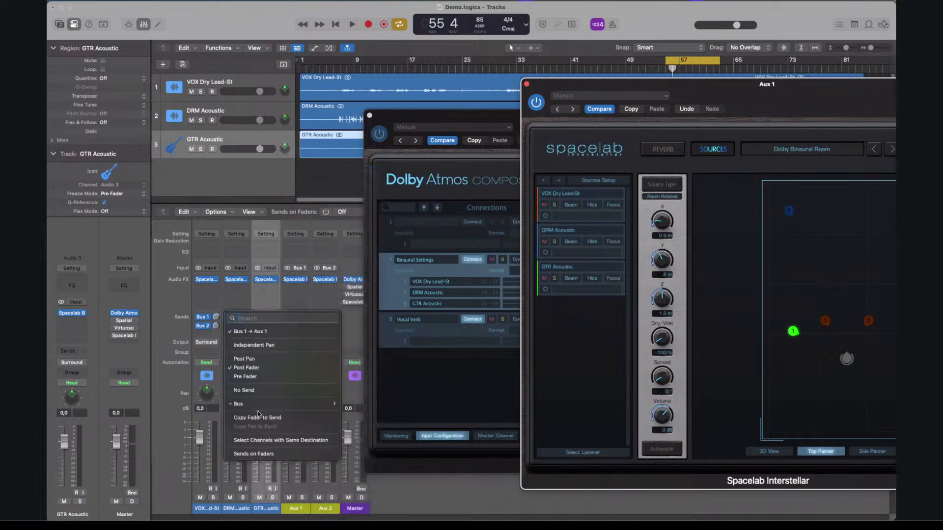
{"action": "left_click", "coordinate": [191, 319]}
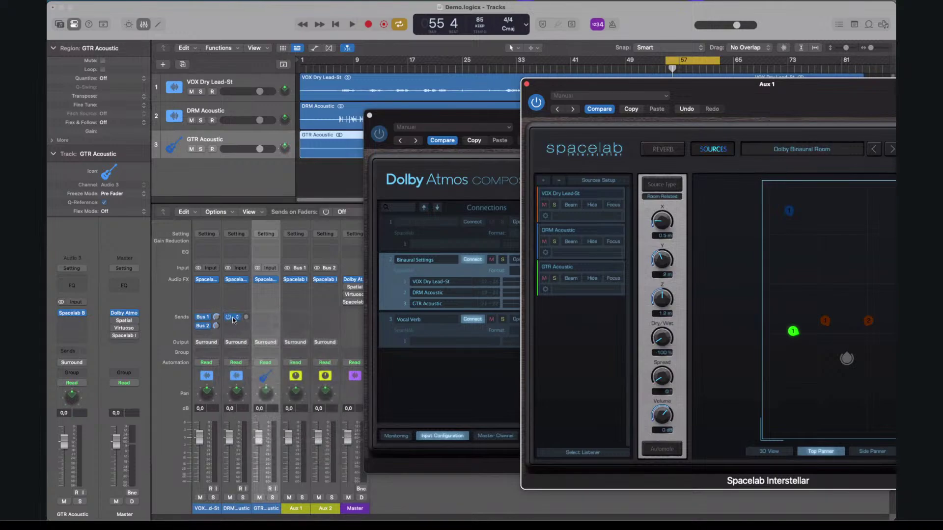
{"action": "left_click", "coordinate": [236, 319]}
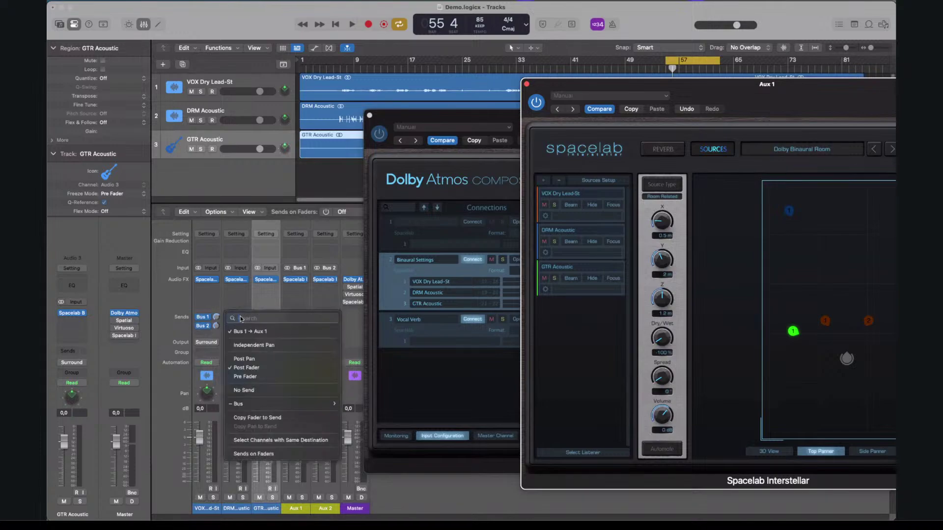
{"action": "key", "text": "Escape"}
Add a Bus 1 send on the GTR Acoustic channel and move the Spacelab Interstellar window back into full view
{"action": "left_click", "coordinate": [264, 318]}
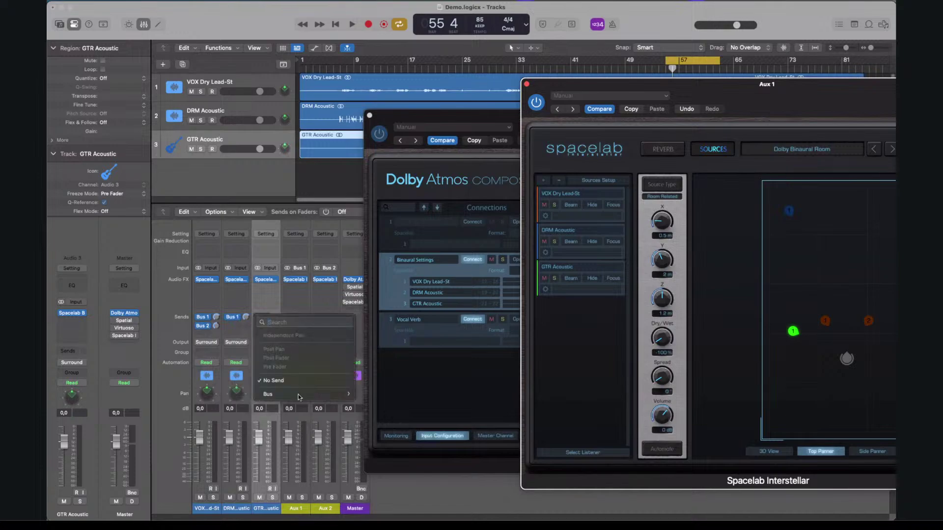
{"action": "mouse_move", "coordinate": [298, 397]}
{"action": "left_click", "coordinate": [381, 196]}
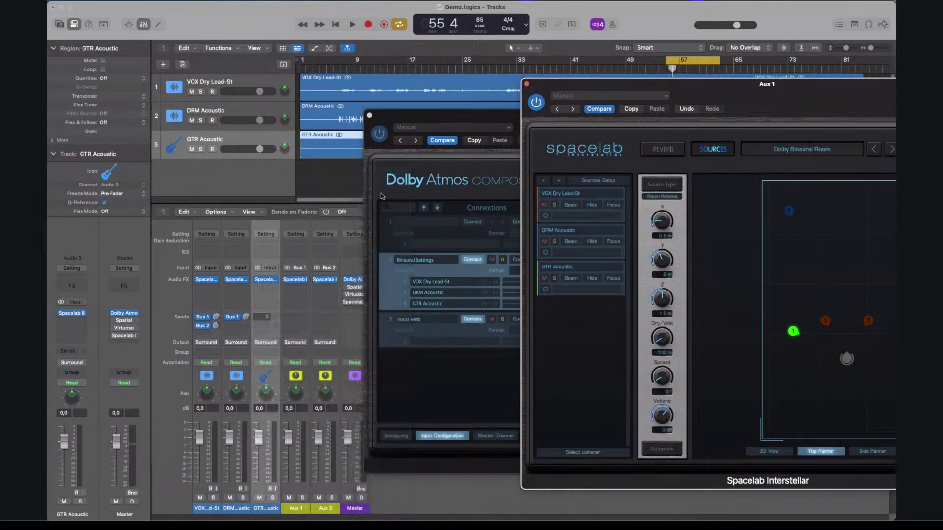
{"action": "left_click_drag", "start_coordinate": [666, 88], "coordinate": [519, 79]}
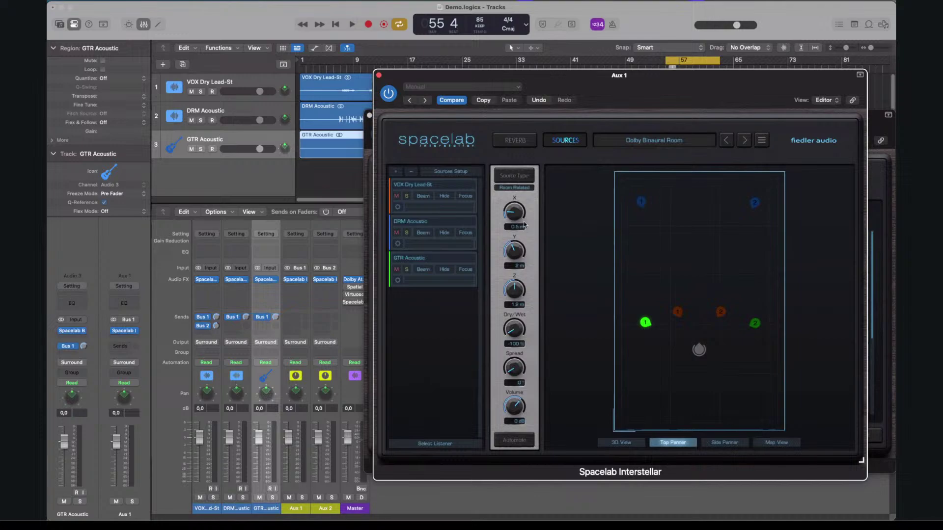
Shift the Aux 1 Spacelab Interstellar window aside, play the song and raise the VOX Dry Lead-St source's Dry/Wet to about -21 %
{"action": "left_click_drag", "start_coordinate": [632, 81], "coordinate": [548, 76]}
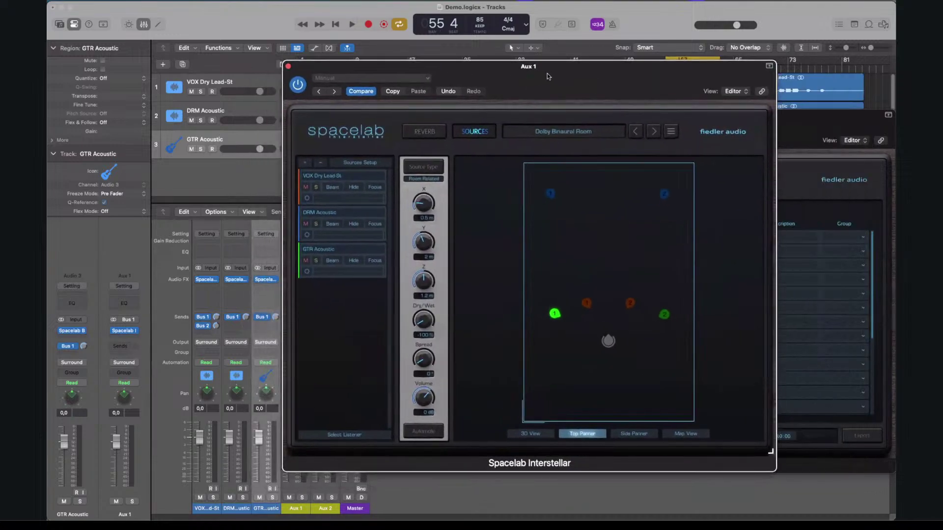
{"action": "key", "text": "space"}
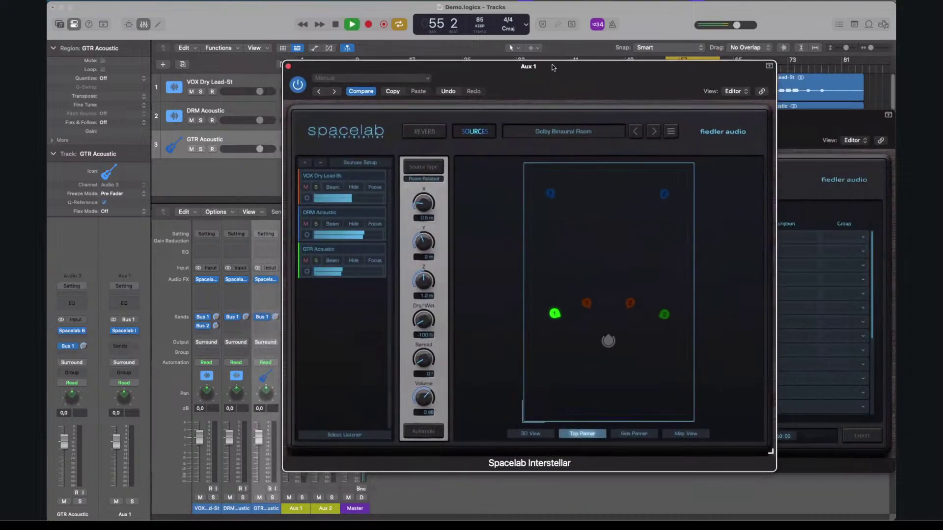
{"action": "left_click_drag", "start_coordinate": [550, 68], "coordinate": [441, 76]}
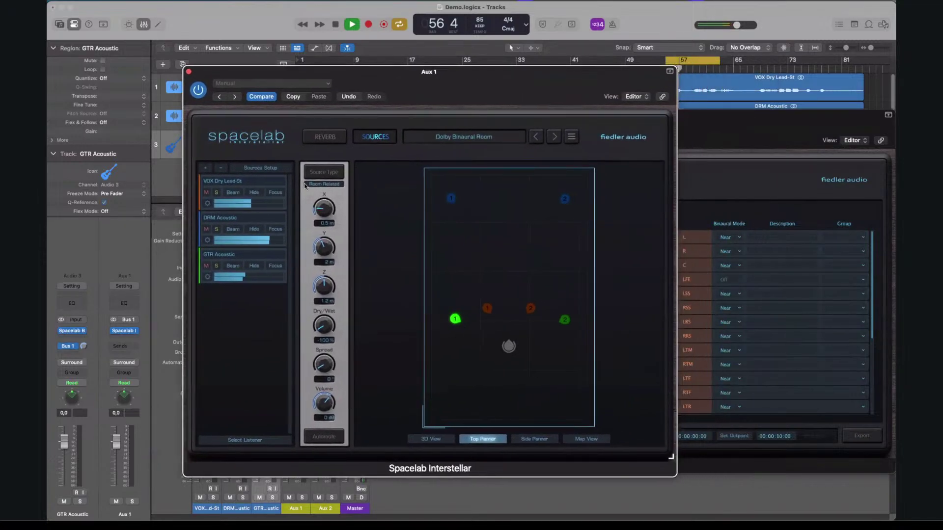
{"action": "left_click", "coordinate": [277, 186]}
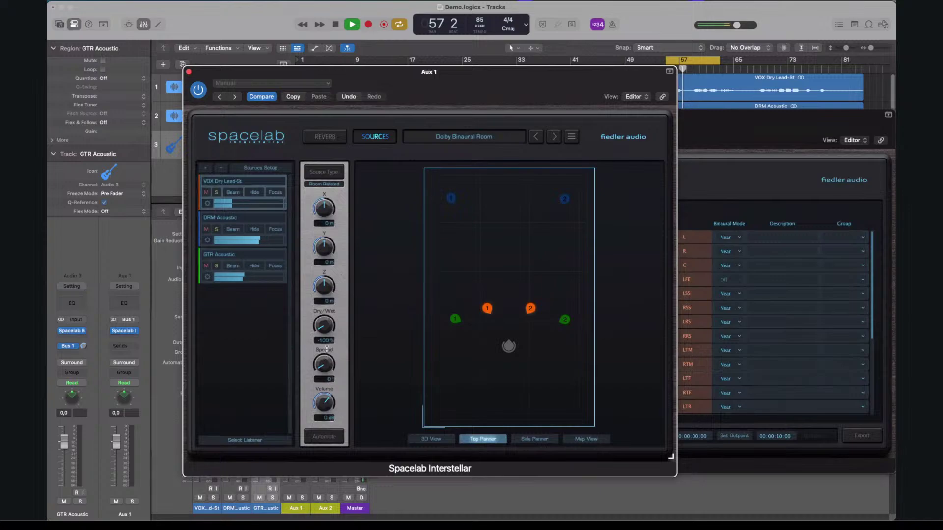
{"action": "left_click_drag", "start_coordinate": [327, 322], "coordinate": [334, 274]}
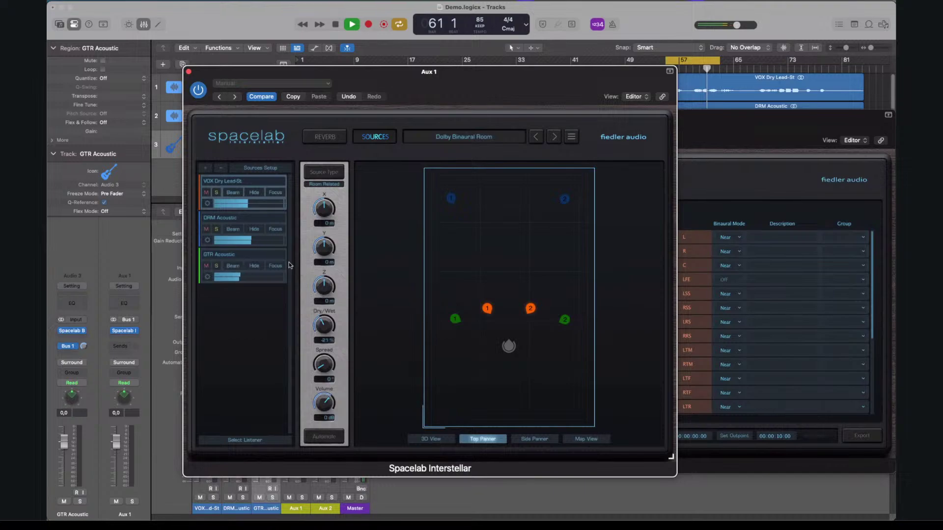
Raise the DRM Acoustic source's Dry/Wet to slightly below 0 %, fine-tuning it up and down while the song plays
{"action": "left_click", "coordinate": [276, 220]}
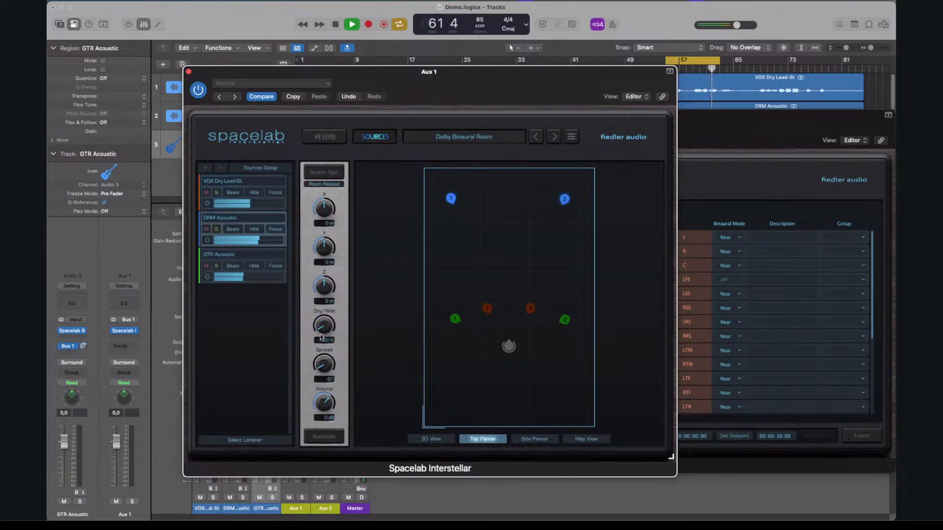
{"action": "left_click_drag", "start_coordinate": [327, 322], "coordinate": [329, 260]}
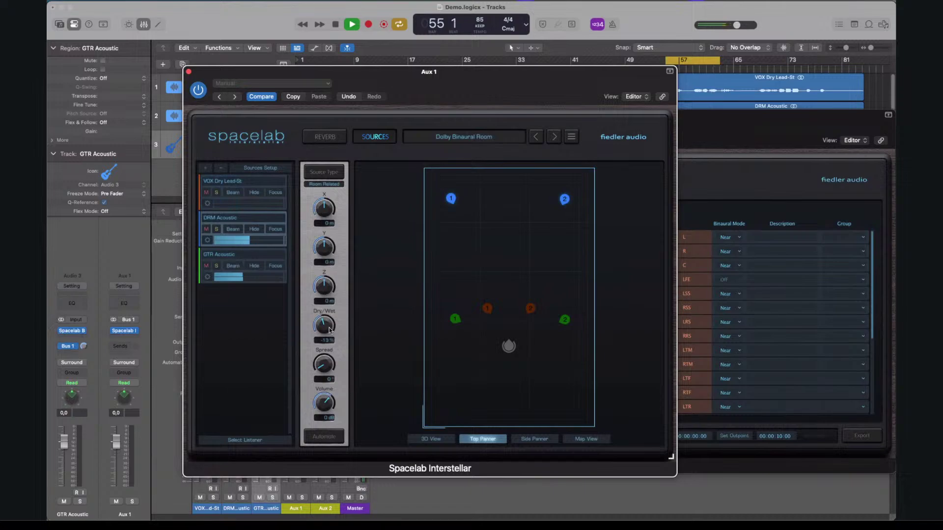
{"action": "scroll", "coordinate": [331, 327], "scroll_direction": "up", "scroll_amount": 6}
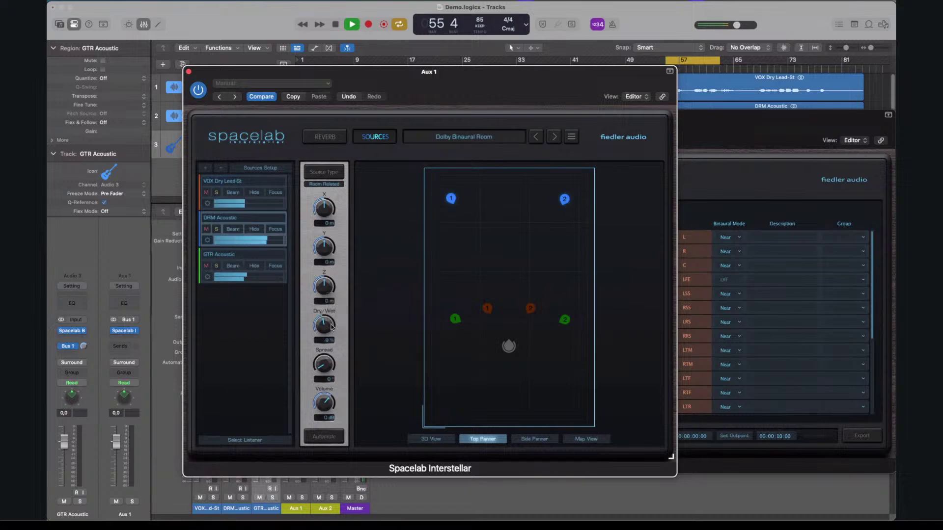
{"action": "scroll", "coordinate": [332, 326], "scroll_direction": "down", "scroll_amount": 4}
Set the GTR Acoustic source's Dry/Wet to about 2 %, stop playback and close the Aux 1 Spacelab Interstellar window
{"action": "left_click", "coordinate": [275, 256]}
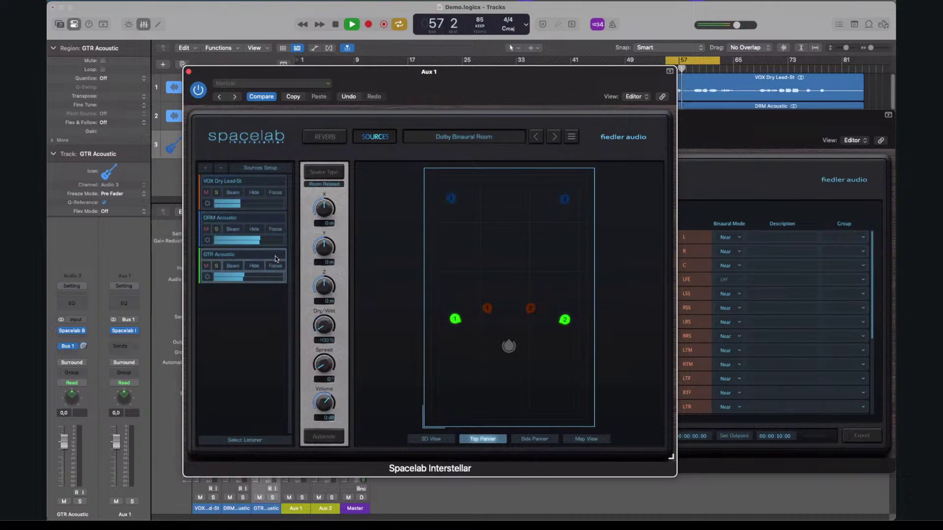
{"action": "left_click_drag", "start_coordinate": [324, 325], "coordinate": [343, 254]}
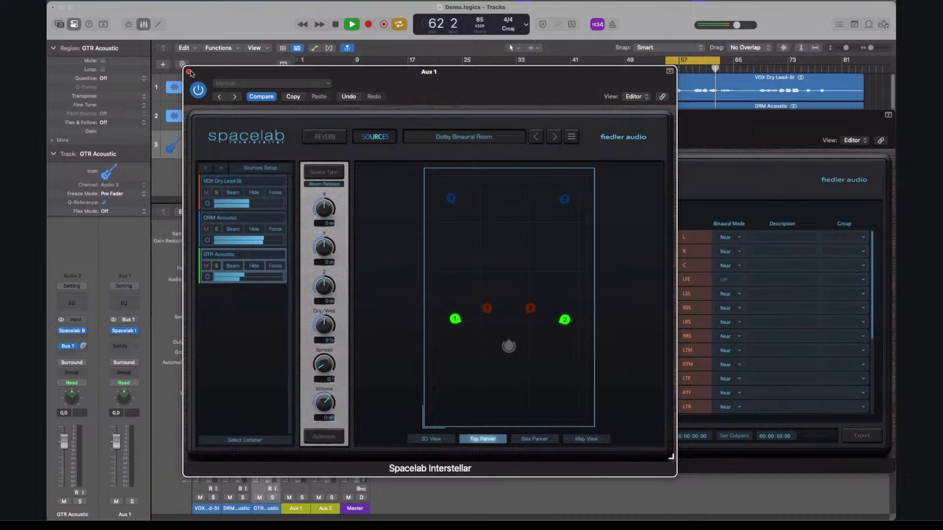
{"action": "key", "text": "space"}
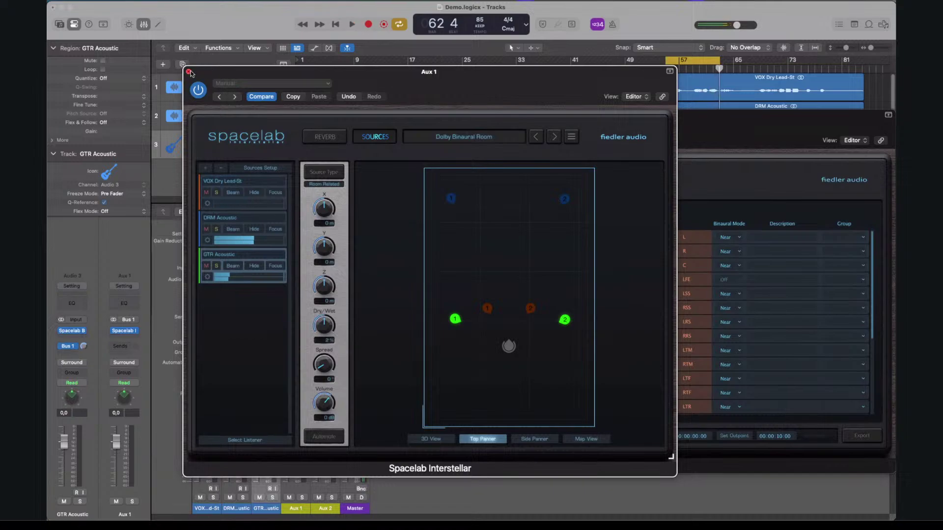
{"action": "left_click", "coordinate": [189, 72]}
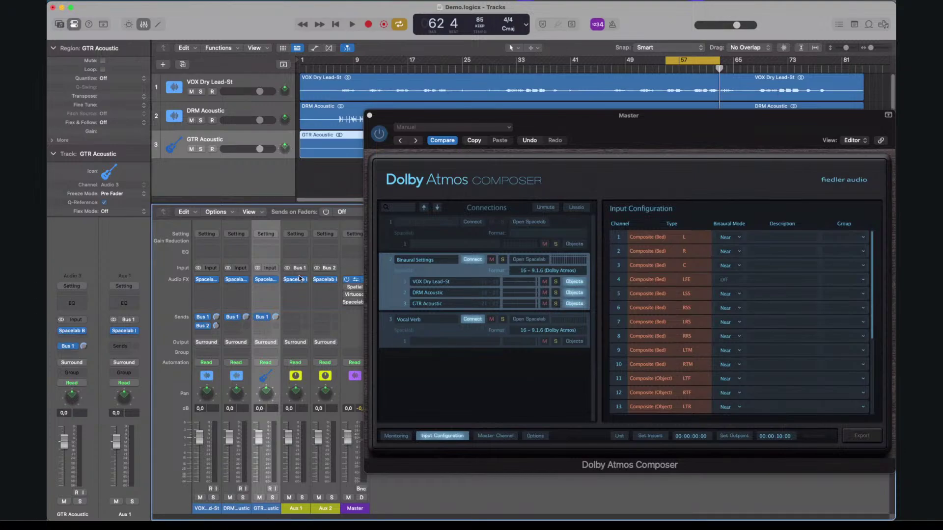
Reopen Aux 1's Spacelab Interstellar reverb settings and enable the wet signal while the song plays
{"action": "left_click", "coordinate": [294, 280]}
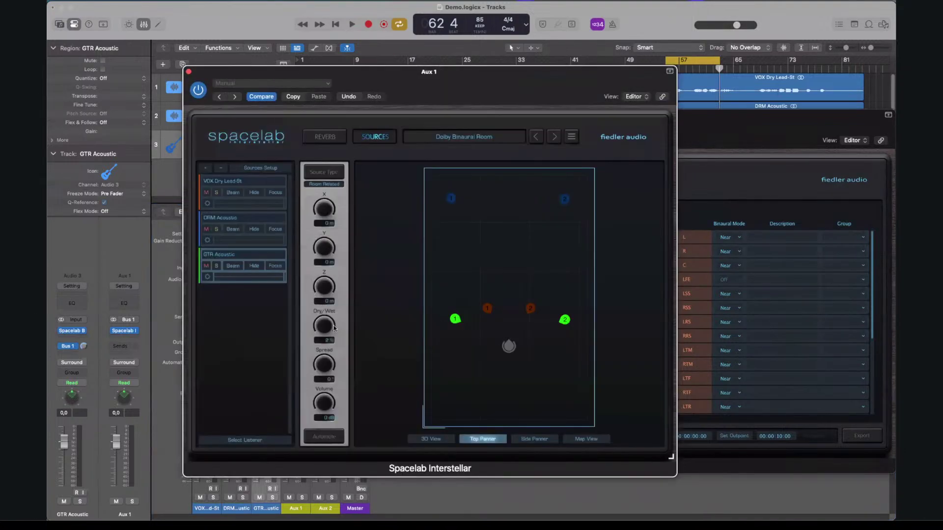
{"action": "left_click", "coordinate": [324, 137]}
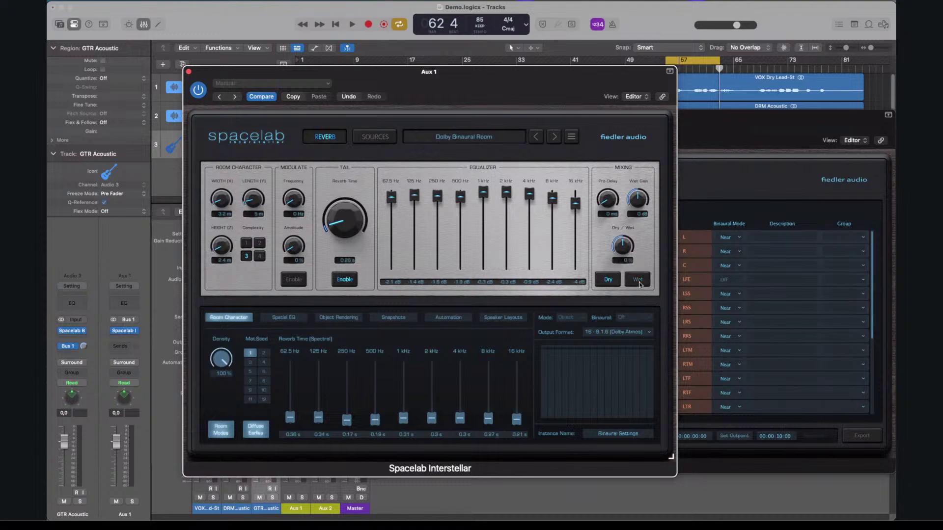
{"action": "key", "text": "space"}
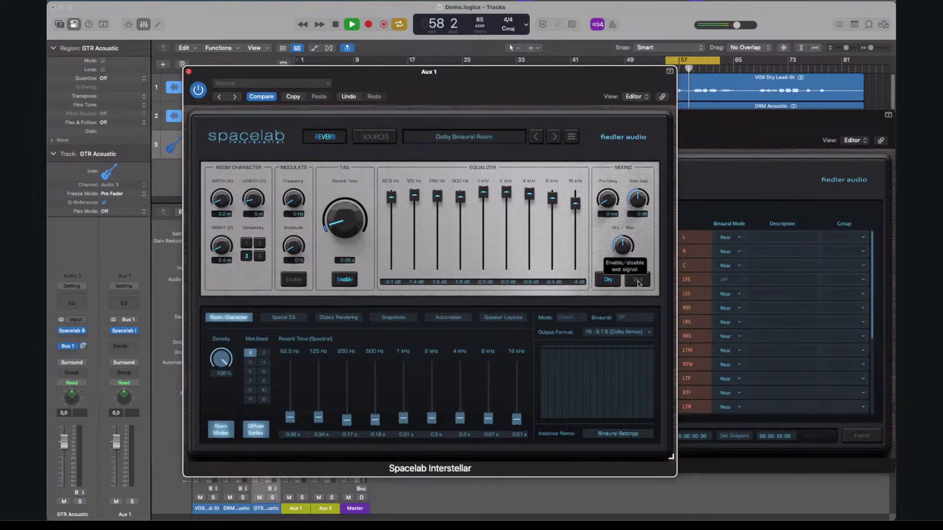
{"action": "left_click", "coordinate": [637, 281]}
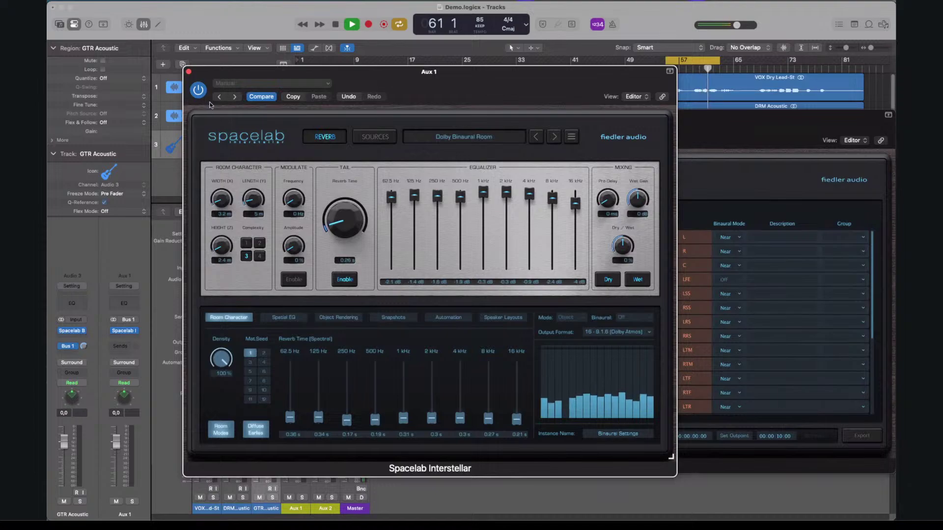
Set the VOX Dry Lead-St source's Dry/Wet to -30 %, stop playback and close the Aux 1 plug-in window
{"action": "left_click", "coordinate": [375, 137]}
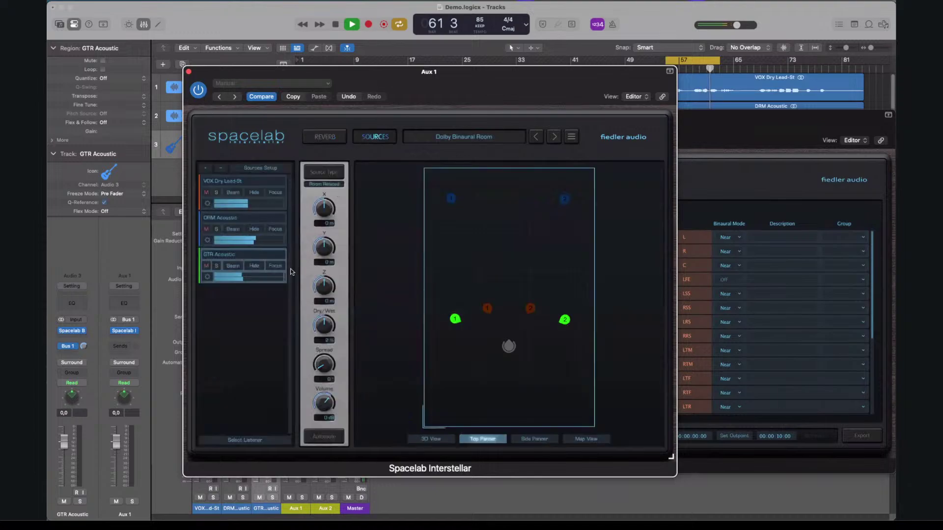
{"action": "left_click", "coordinate": [269, 185]}
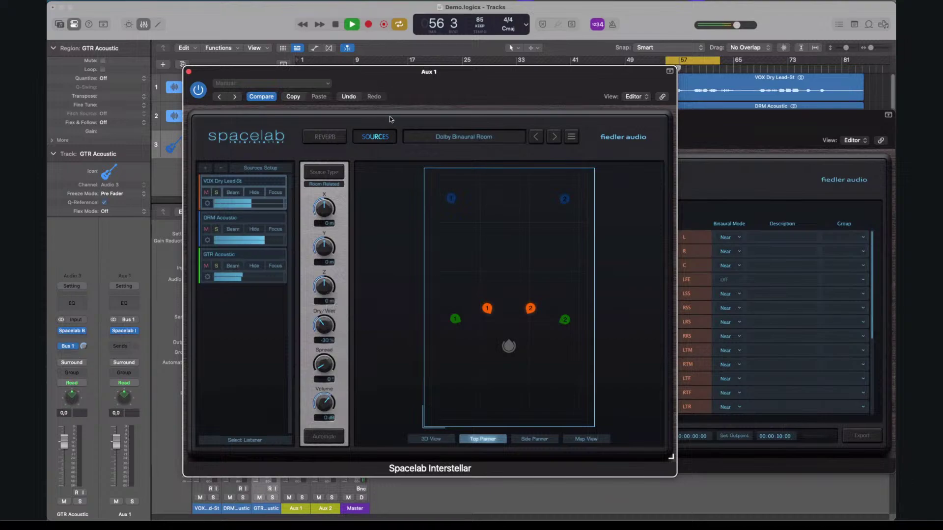
{"action": "key", "text": "space"}
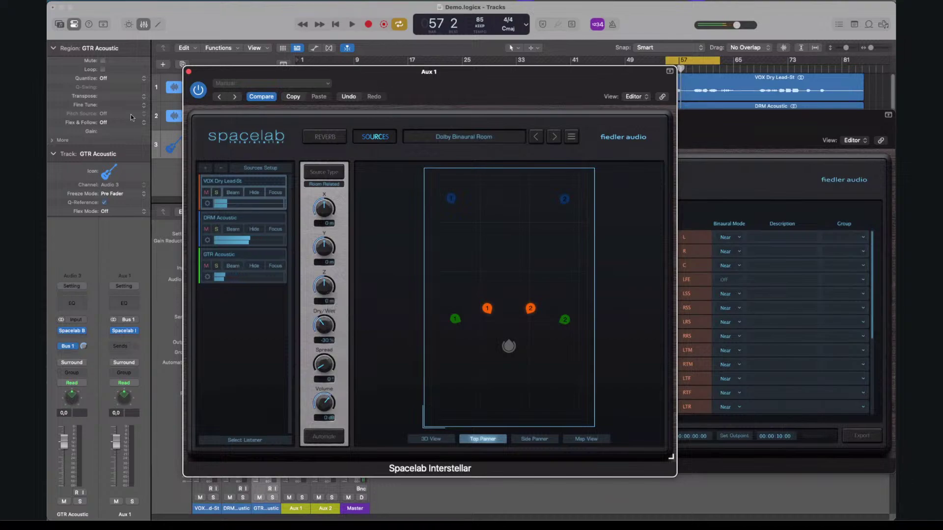
{"action": "left_click", "coordinate": [189, 72]}
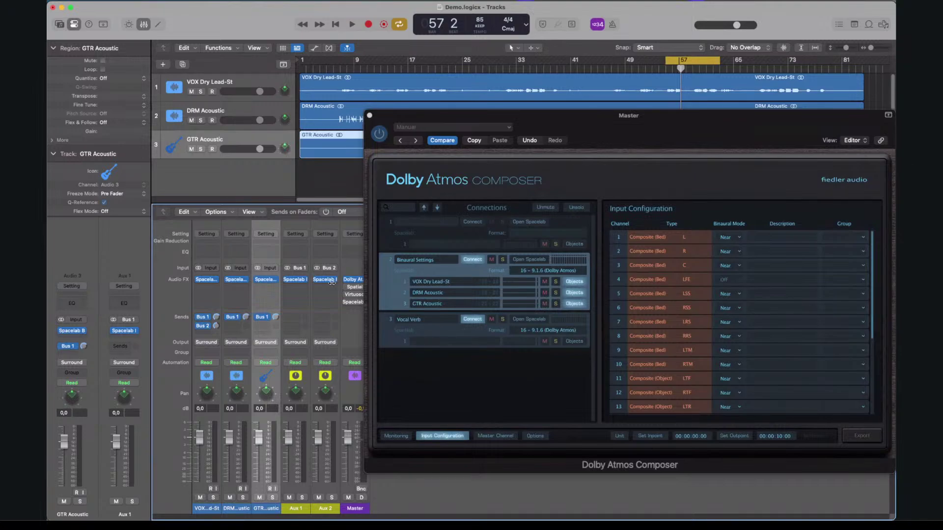
Enable Pass Through in the Spacelab Beam plug-in on the VOX Dry Lead-St channel and close its window
{"action": "left_click", "coordinate": [208, 281]}
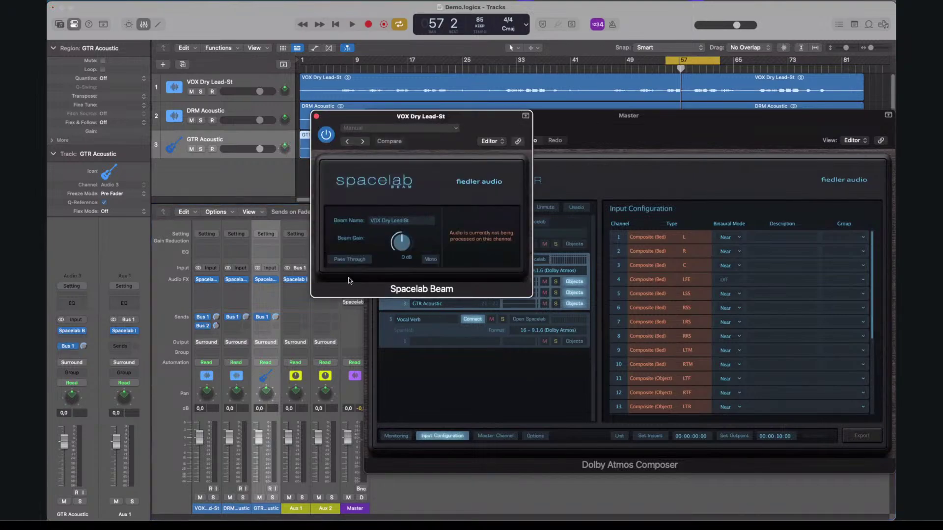
{"action": "left_click", "coordinate": [349, 259]}
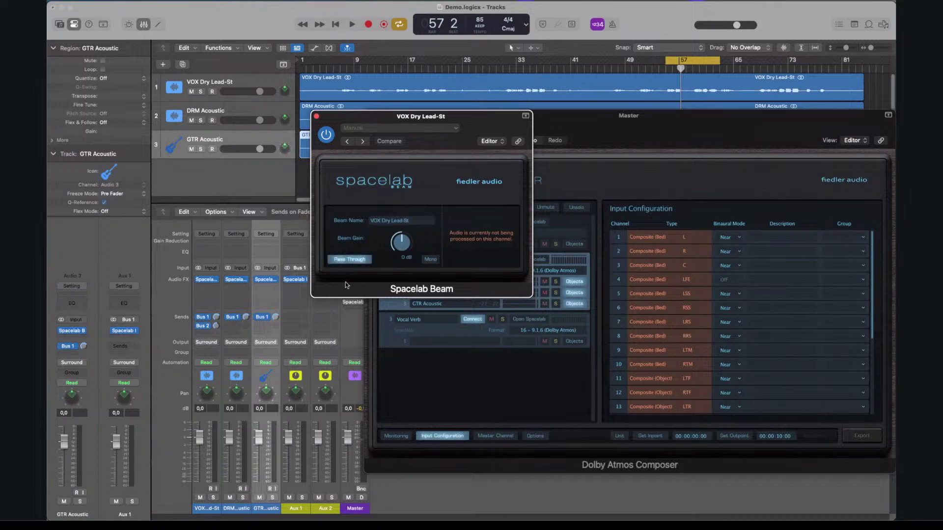
{"action": "left_click", "coordinate": [316, 117]}
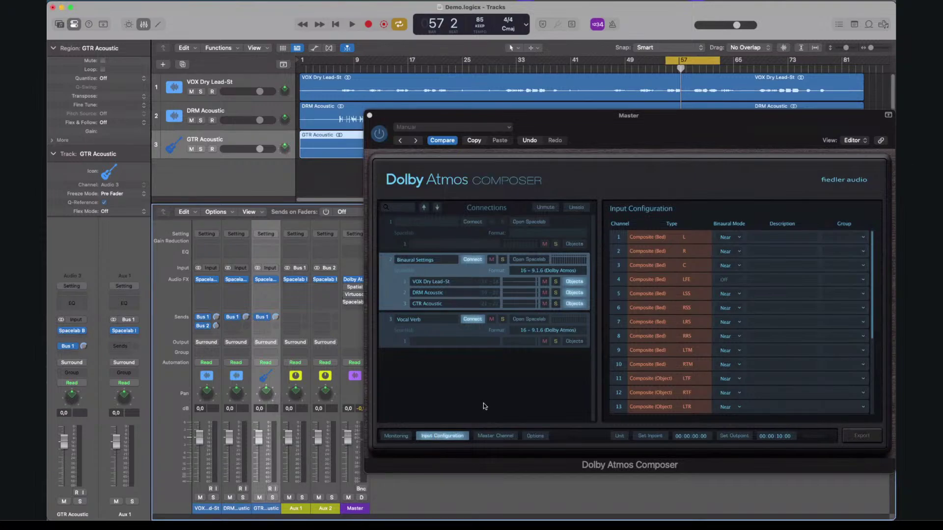
Play the song, reopen Aux 1's Spacelab Interstellar during playback, stop, and dismiss the FaceTime account alert
{"action": "key", "text": "space"}
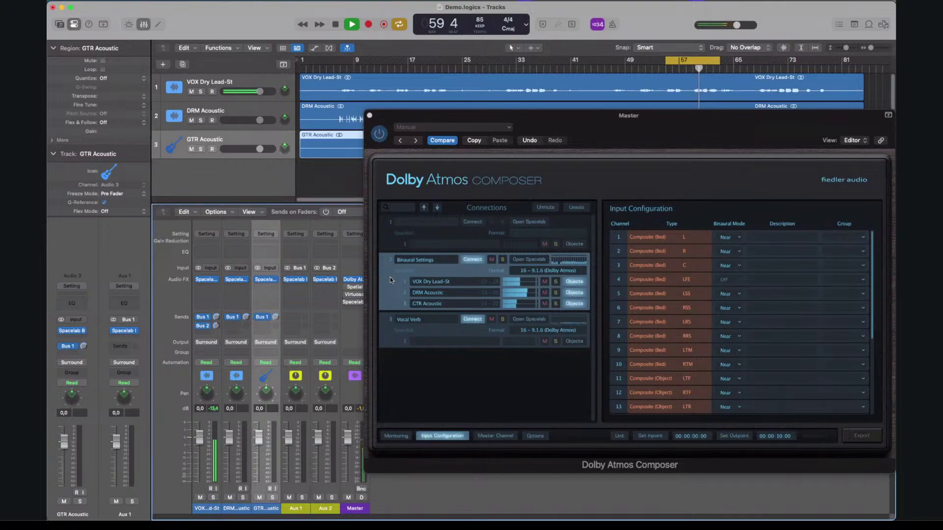
{"action": "left_click", "coordinate": [295, 280]}
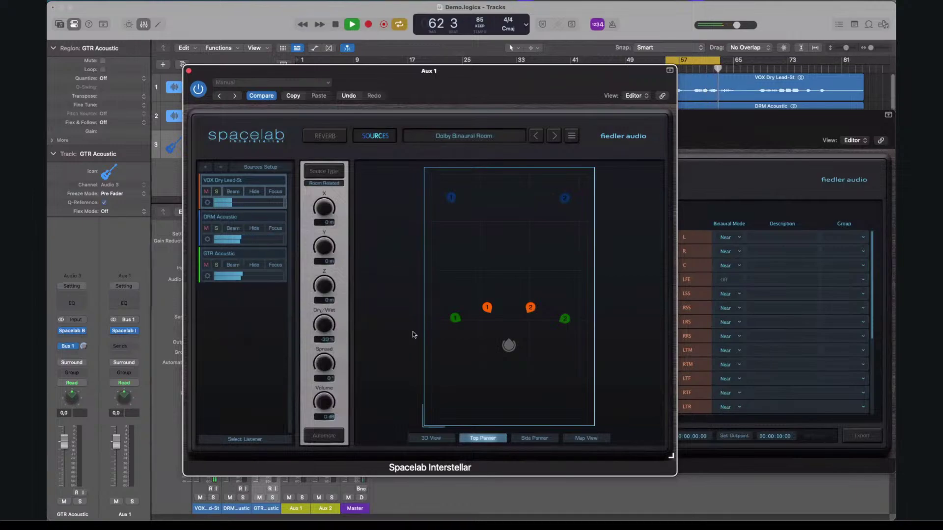
{"action": "key", "text": "space"}
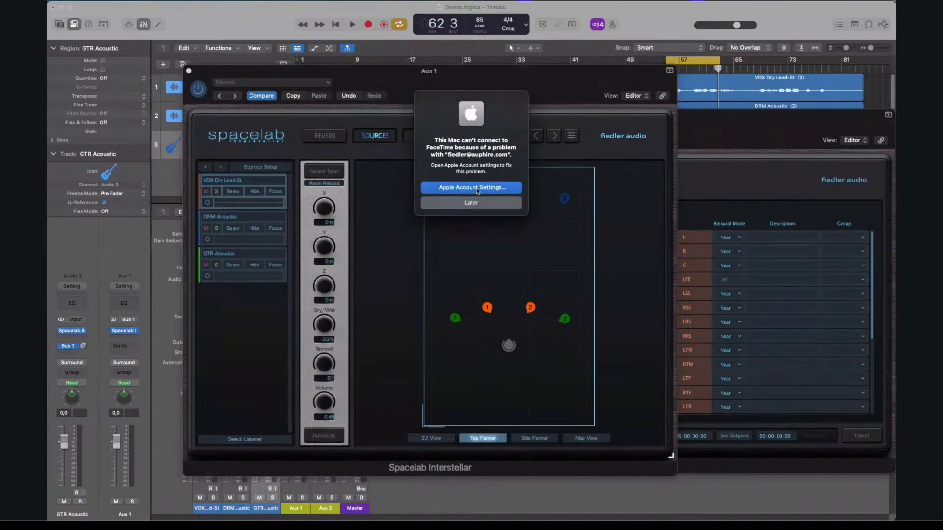
{"action": "left_click", "coordinate": [504, 204]}
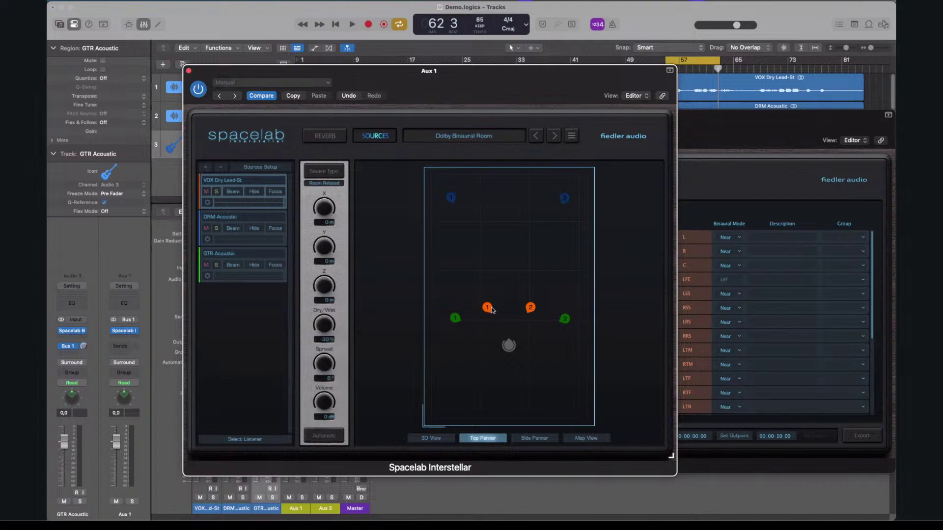
Audition the VOX Dry Lead-St source pair behind the listener and return it to Y 0 m in front while the song plays
{"action": "key", "text": "space"}
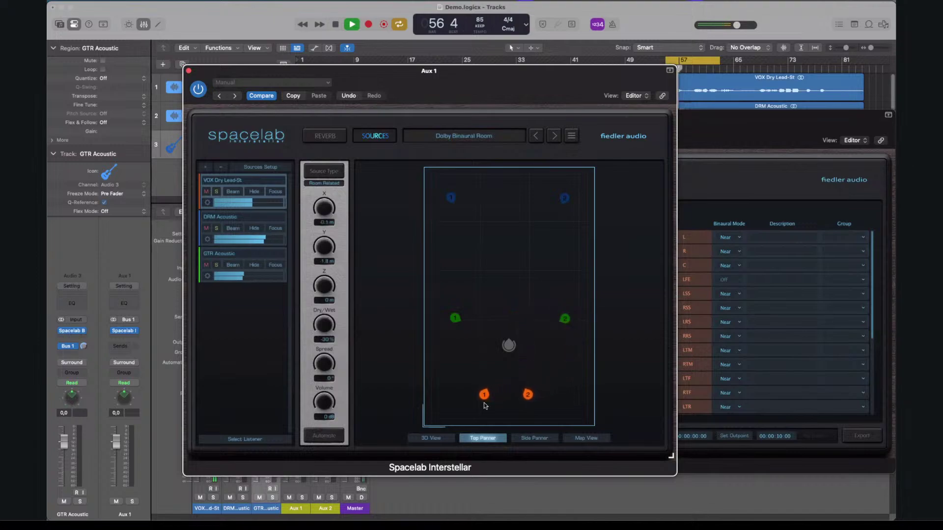
{"action": "mouse_move", "coordinate": [474, 401]}
{"action": "left_mouse_down"}
{"action": "mouse_move", "coordinate": [460, 401]}
{"action": "mouse_move", "coordinate": [488, 405]}
{"action": "mouse_move", "coordinate": [449, 369]}
{"action": "mouse_move", "coordinate": [447, 324]}
{"action": "mouse_move", "coordinate": [478, 296]}
{"action": "mouse_move", "coordinate": [522, 293]}
{"action": "mouse_move", "coordinate": [489, 296]}
{"action": "mouse_move", "coordinate": [489, 311]}
{"action": "left_mouse_up"}
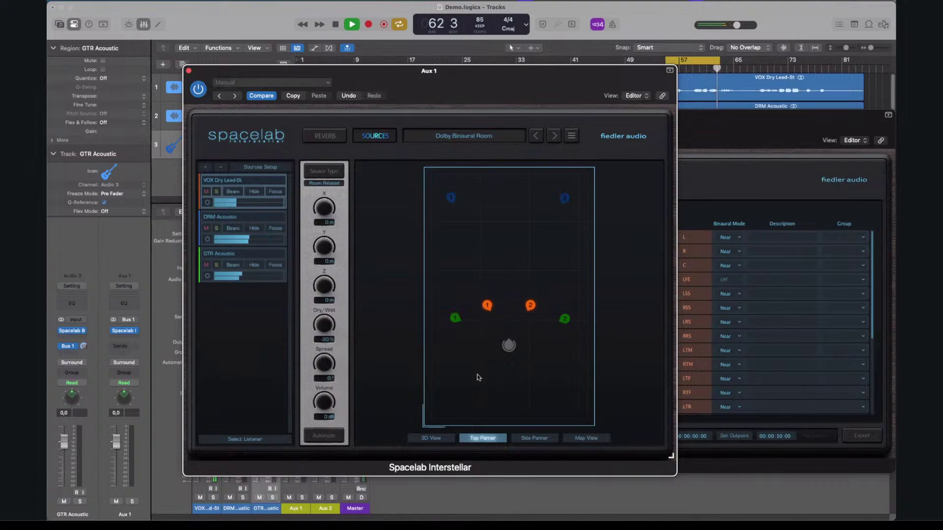
{"action": "key", "text": "space"}
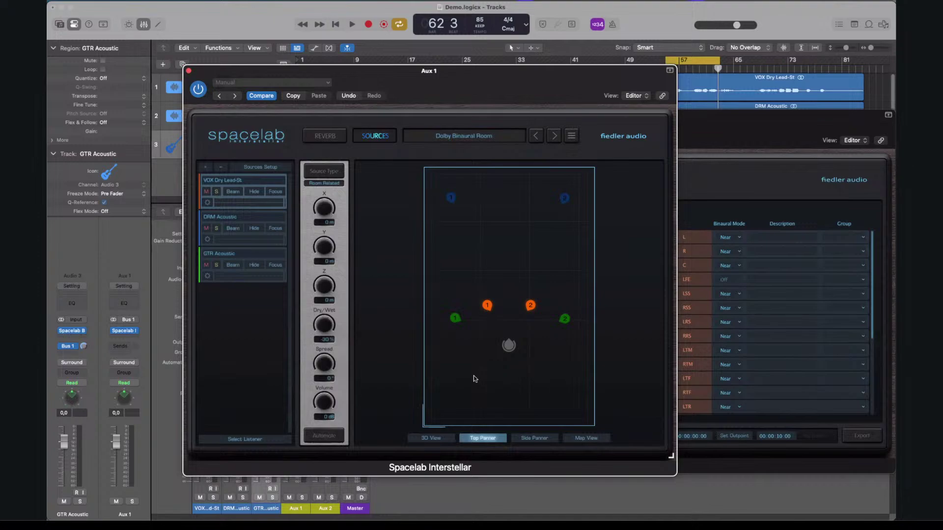
Lower Distance Gain Dry in the Object Rendering settings of Aux 1's Spacelab Interstellar
{"action": "left_click", "coordinate": [341, 136]}
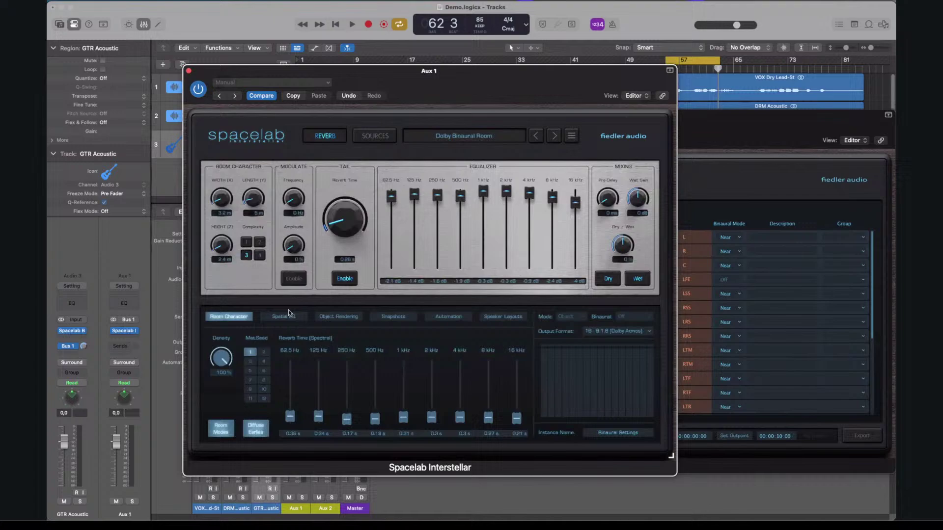
{"action": "left_click", "coordinate": [347, 319]}
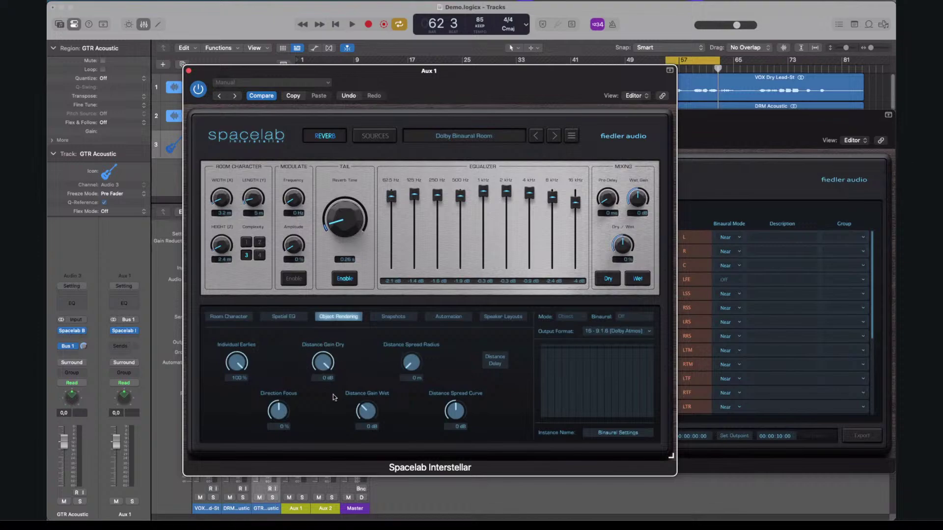
{"action": "left_click_drag", "start_coordinate": [322, 362], "coordinate": [328, 444]}
{"action": "left_click_drag", "start_coordinate": [329, 477], "coordinate": [314, 503]}
Play the song and move the VOX Dry Lead-St pair forward in the top panner, level with the DRM Acoustic pair
{"action": "left_click", "coordinate": [373, 136]}
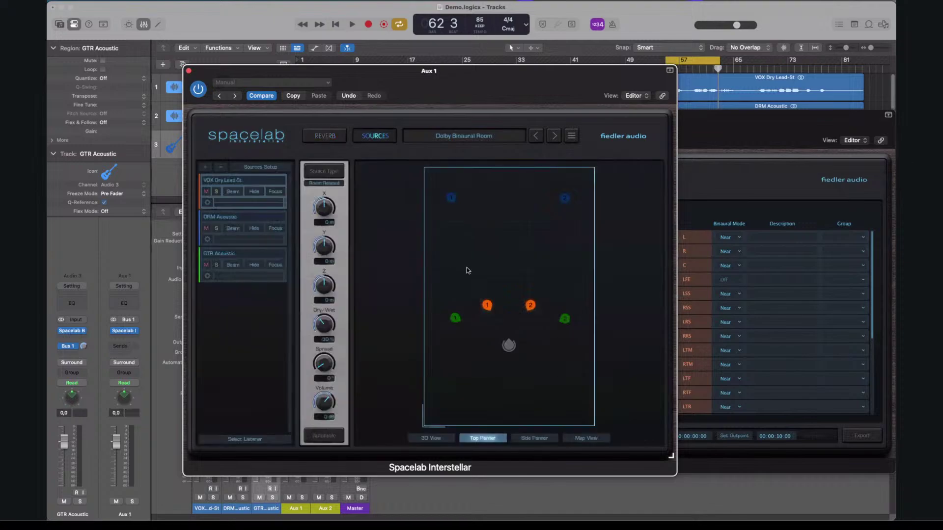
{"action": "key", "text": "space"}
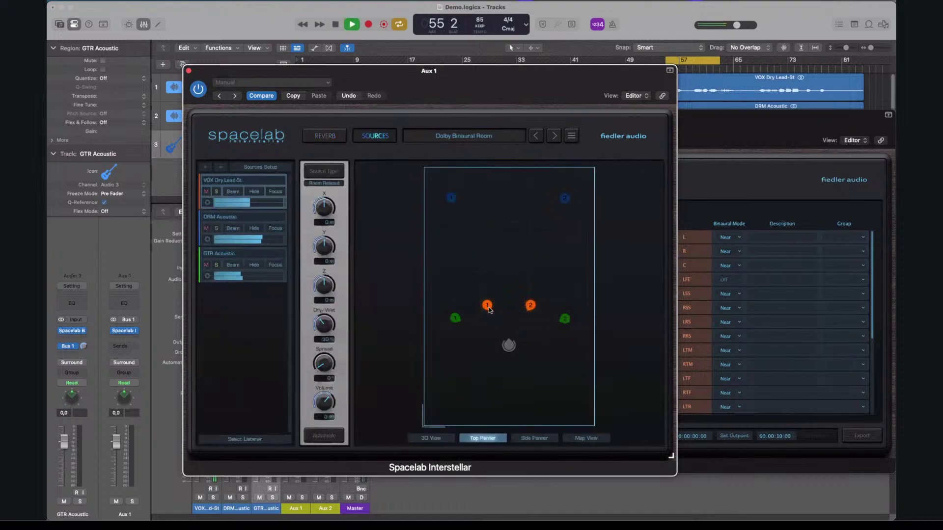
{"action": "left_click_drag", "start_coordinate": [488, 306], "coordinate": [487, 187]}
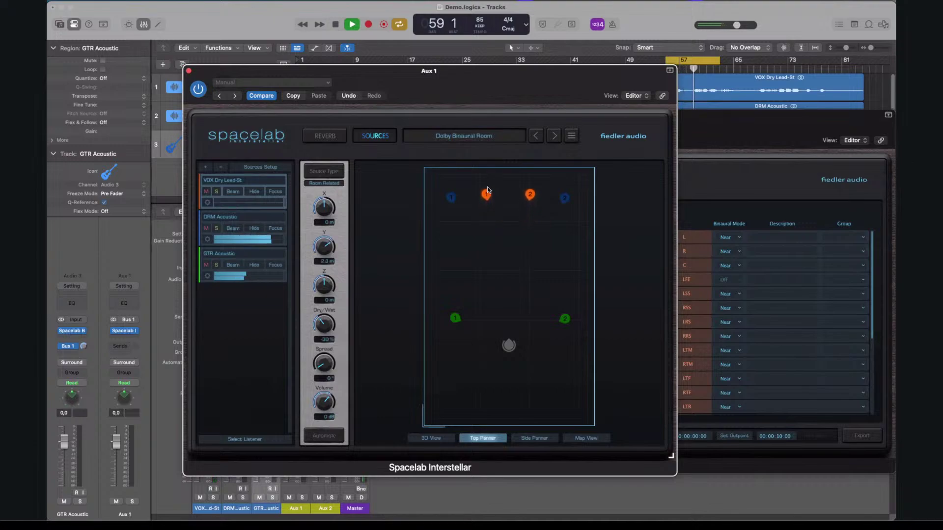
Move the VOX Dry Lead-St pair back toward the listener, level with the GTR Acoustic pair, at about Y -0.2 m, and stop playback
{"action": "left_click_drag", "start_coordinate": [487, 187], "coordinate": [486, 315]}
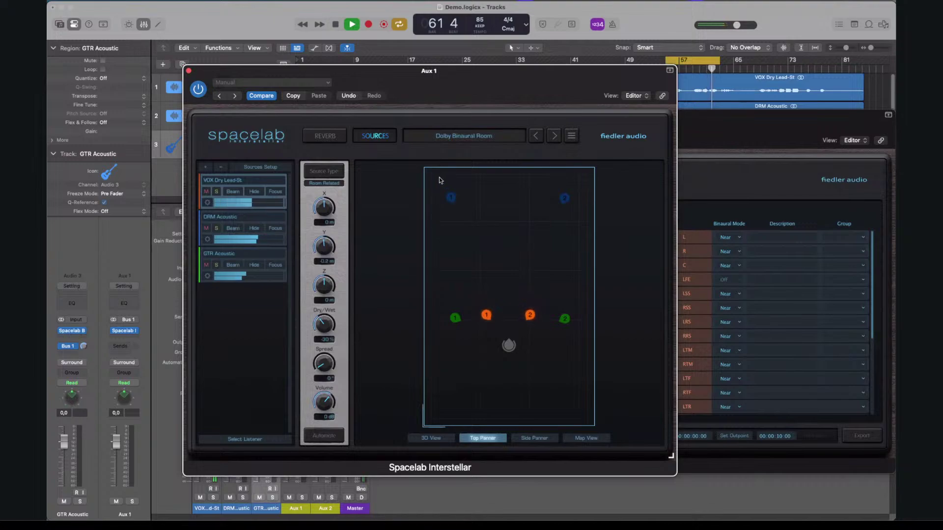
{"action": "key", "text": "space"}
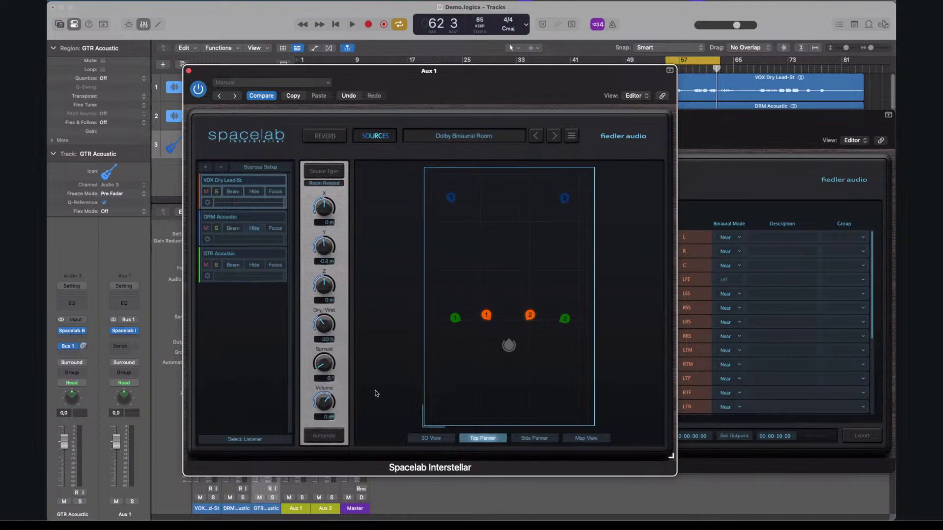
During playback, bring the DRM Acoustic pair closer to the listener, then shift its two sources individually inward to just in front of the vocals
{"action": "left_click", "coordinate": [274, 224]}
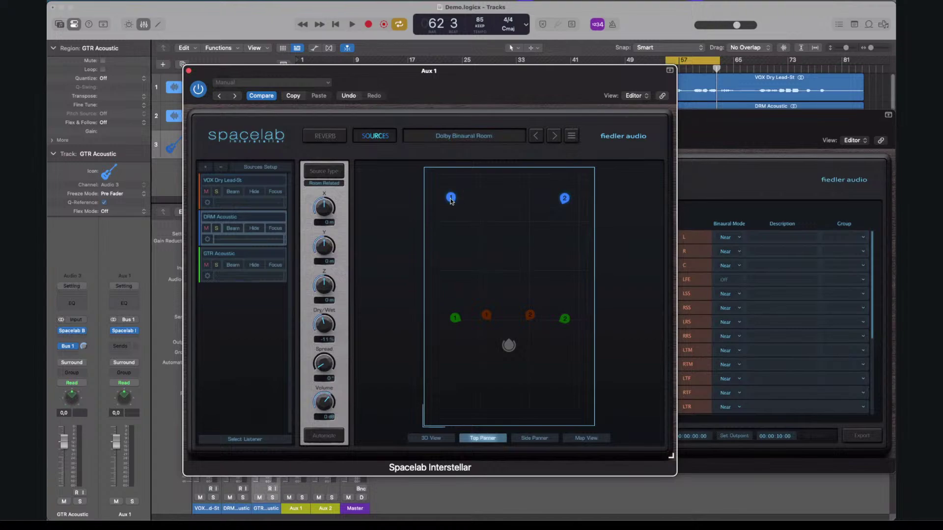
{"action": "key", "text": "space"}
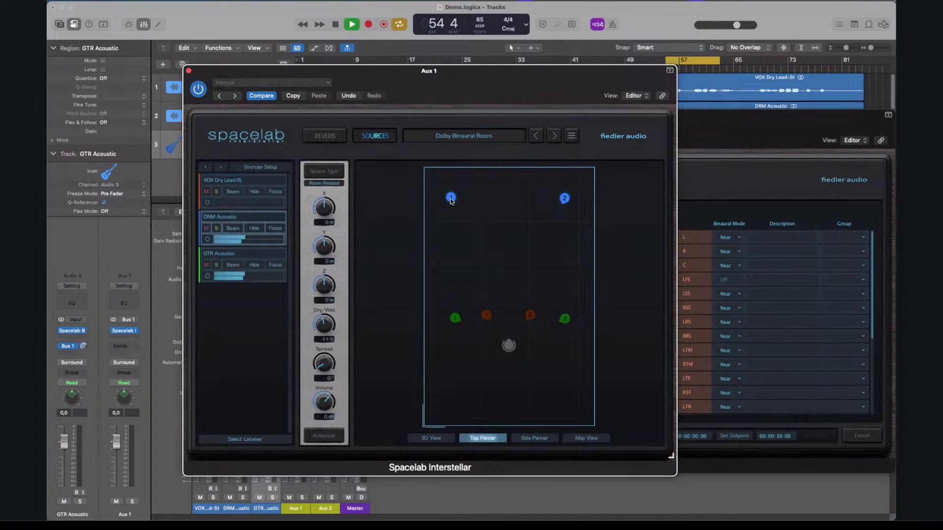
{"action": "left_click_drag", "start_coordinate": [452, 201], "coordinate": [454, 283]}
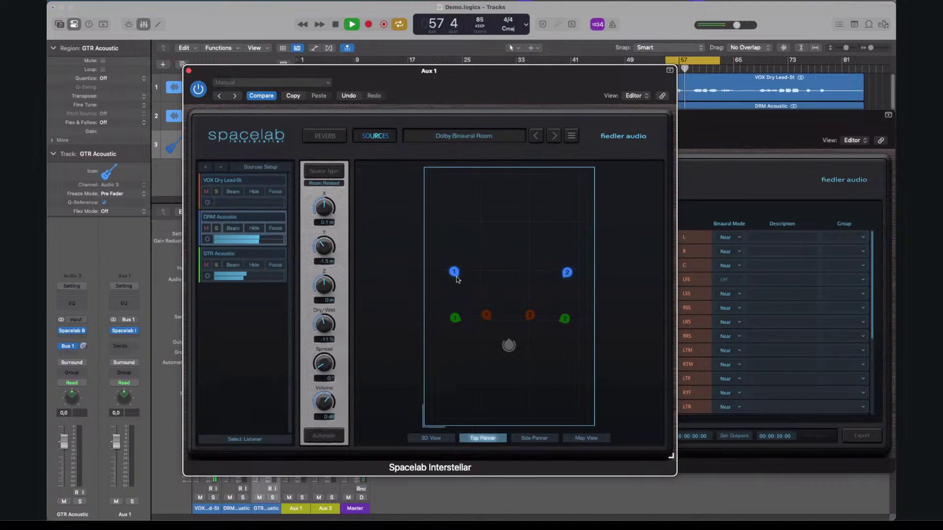
{"action": "left_click_drag", "start_coordinate": [455, 276], "coordinate": [465, 298]}
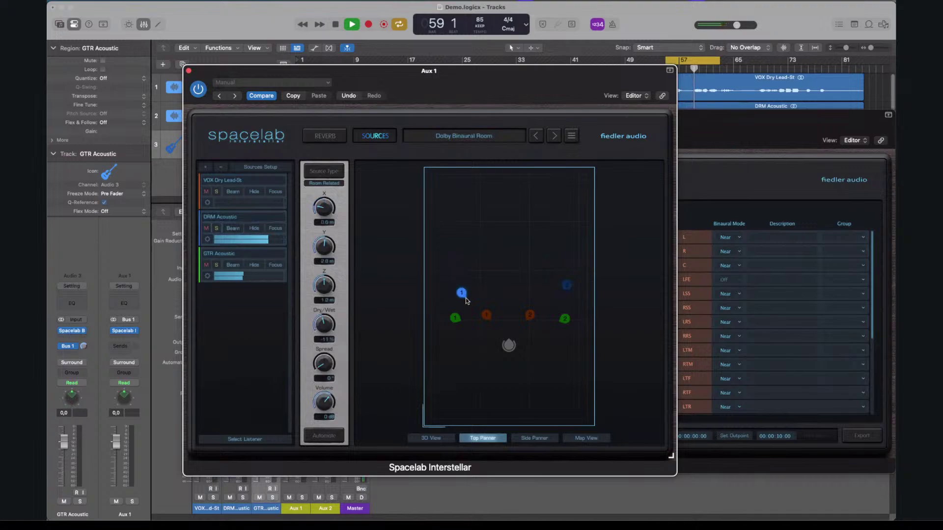
{"action": "left_click_drag", "start_coordinate": [559, 293], "coordinate": [550, 300]}
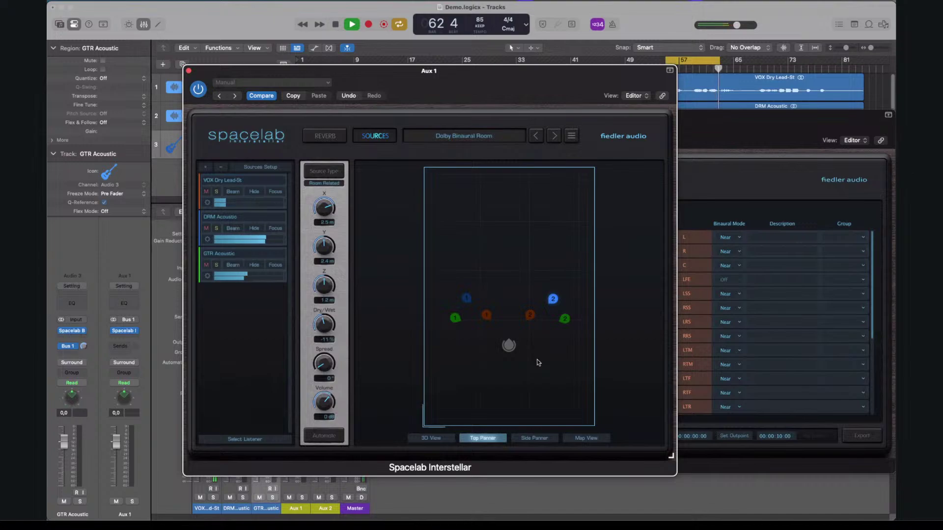
{"action": "key", "text": "space"}
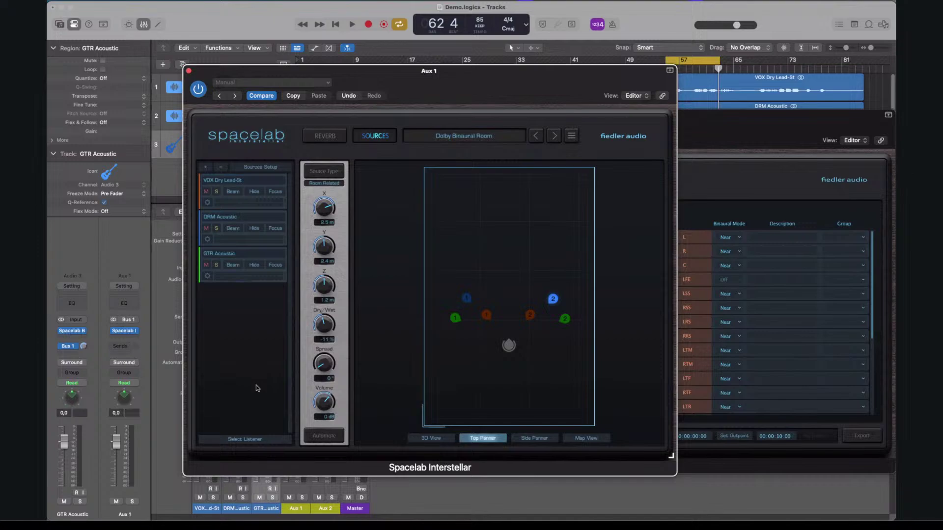
Move the Aux 1 plug-in window clear of the mixer and toggle the bypass of Aux 2's Spacelab Interstellar
{"action": "left_click_drag", "start_coordinate": [493, 73], "coordinate": [663, 52]}
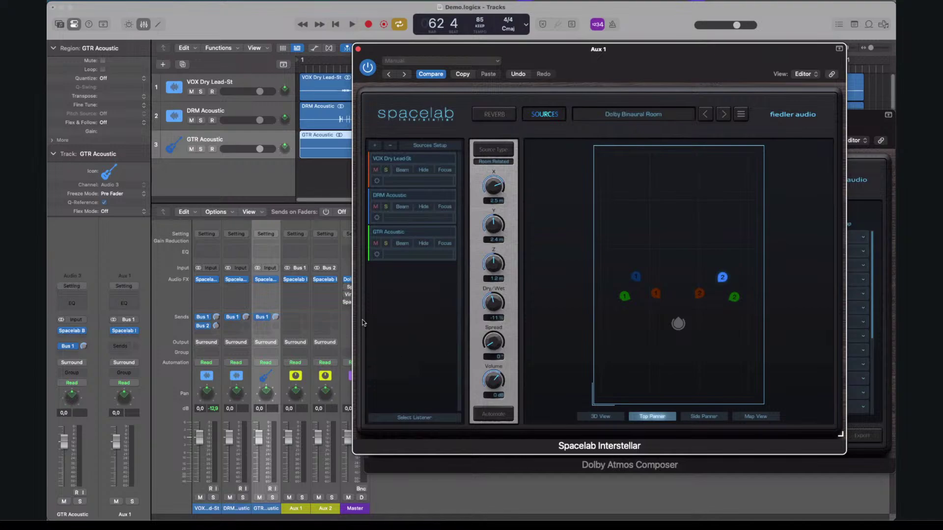
{"action": "mouse_move", "coordinate": [315, 283]}
{"action": "left_click", "coordinate": [318, 282]}
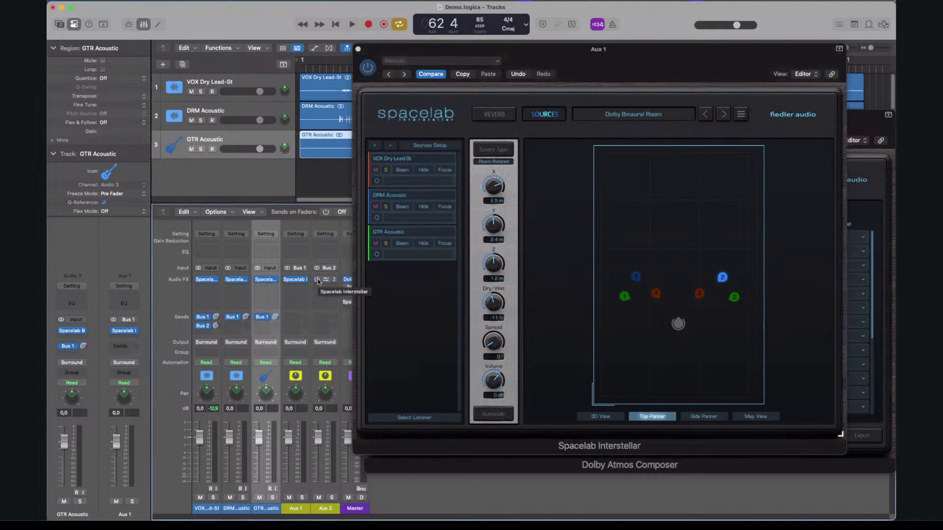
Raise the Reverb Time in Aux 1's Spacelab Interstellar to about 0.55 s while the song plays
{"action": "left_click", "coordinate": [511, 118]}
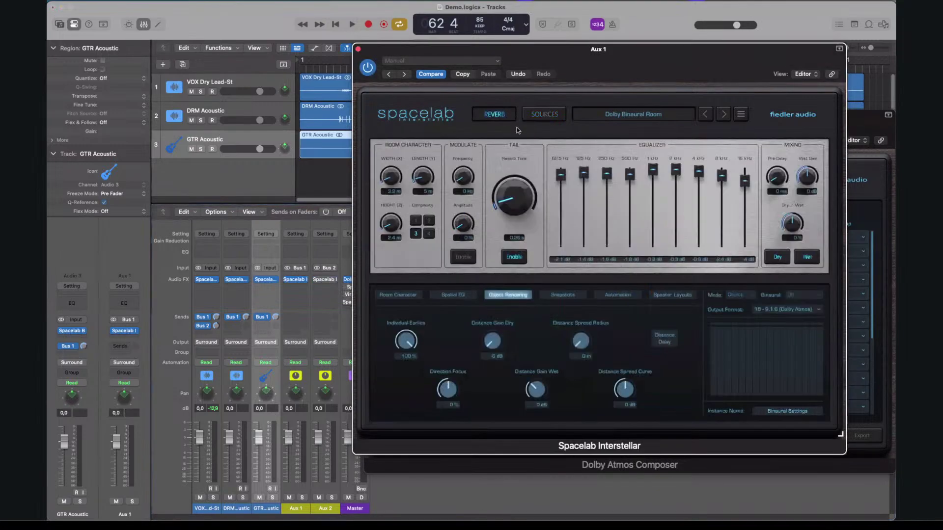
{"action": "key", "text": "space"}
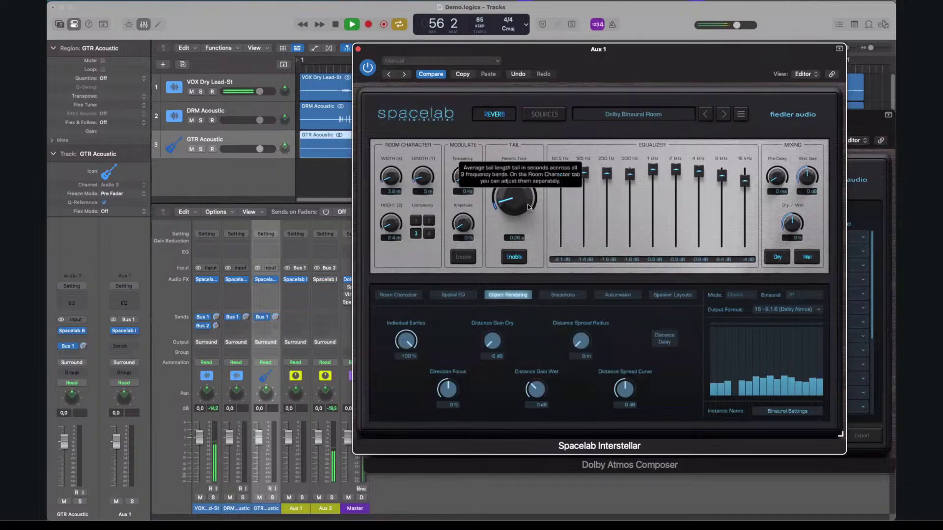
{"action": "left_click_drag", "start_coordinate": [528, 206], "coordinate": [529, 192]}
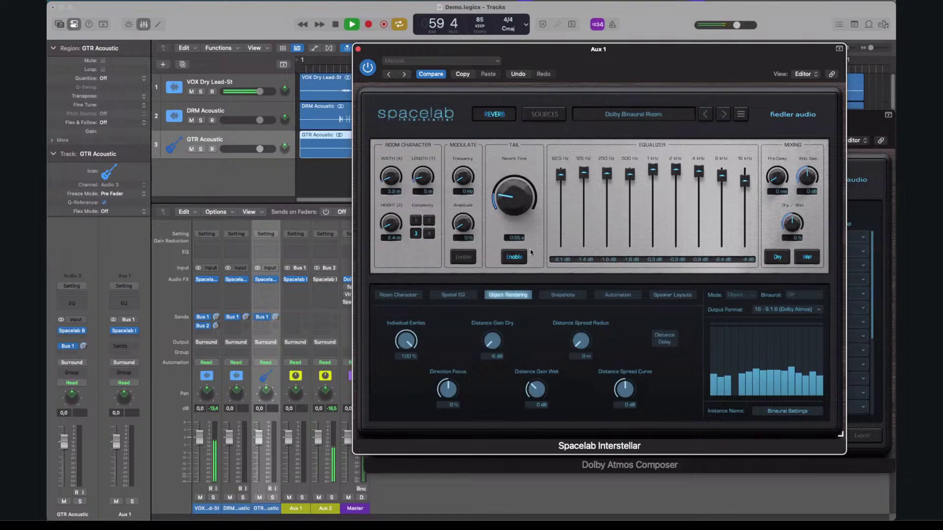
Move the VOX Dry Lead-St pair forward to Y 0.3 m, level with the DRM Acoustic pair, and toggle Aux 2's Spacelab bypass before stopping playback
{"action": "left_click", "coordinate": [544, 113]}
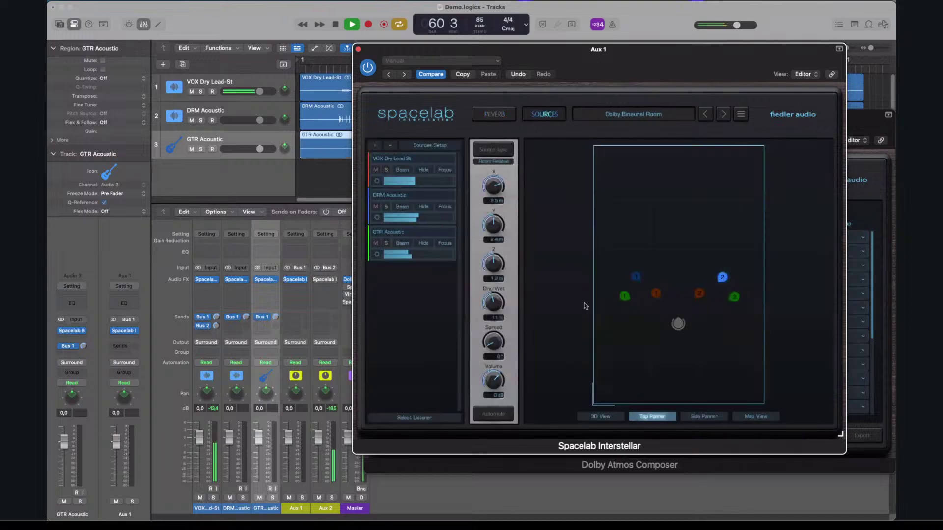
{"action": "left_click_drag", "start_coordinate": [694, 294], "coordinate": [701, 278]}
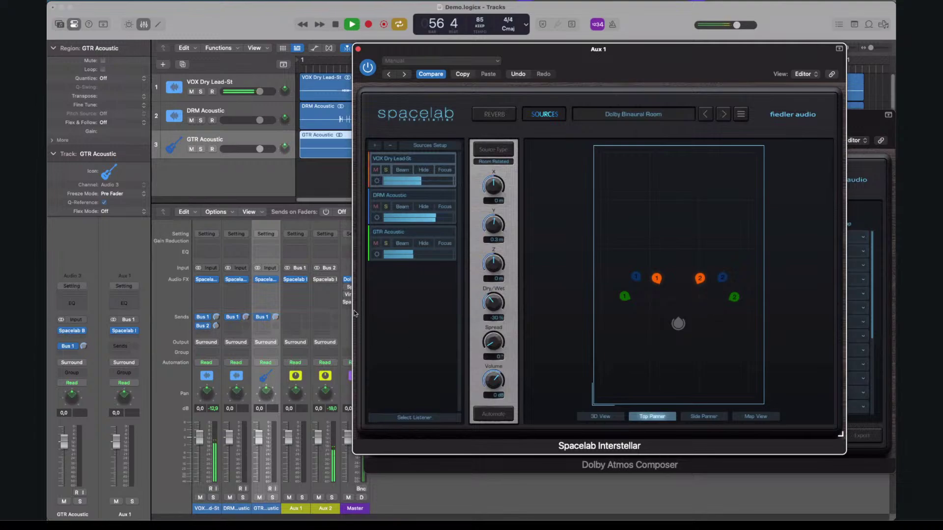
{"action": "left_click", "coordinate": [320, 280]}
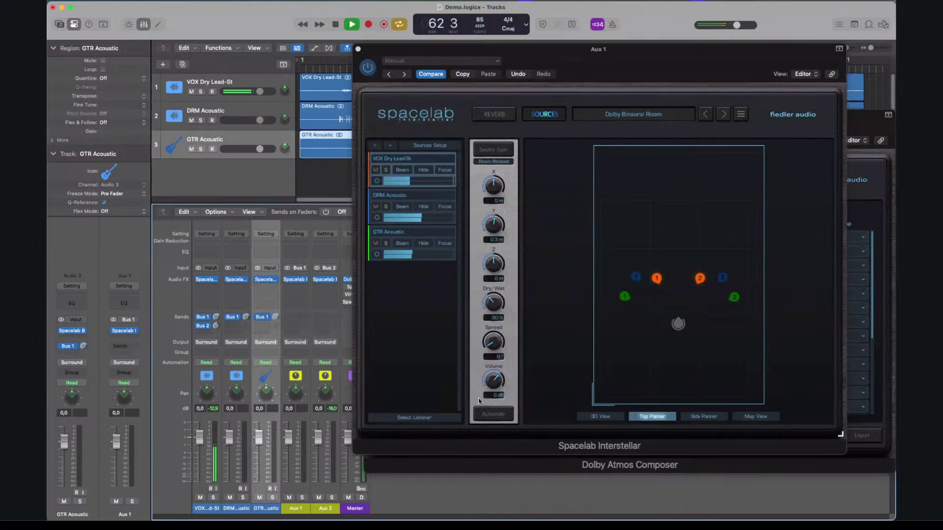
{"action": "key", "text": "space"}
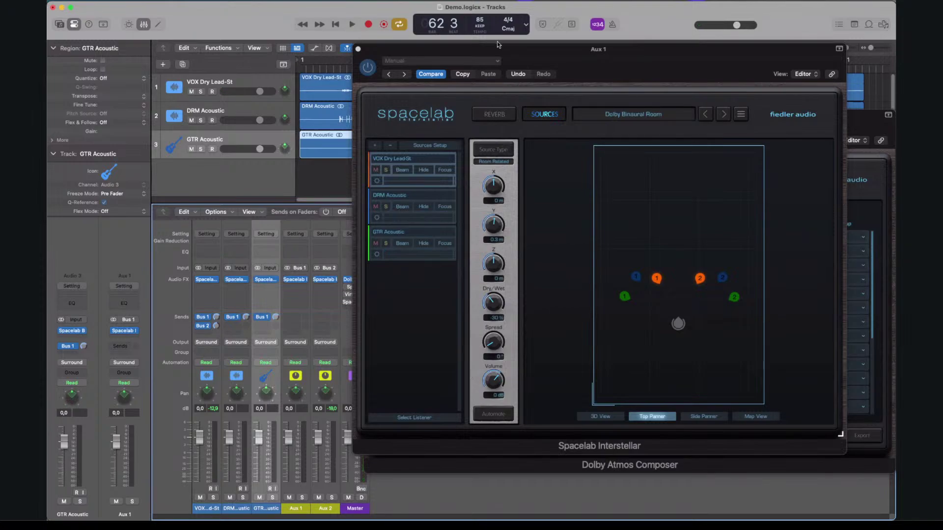
{"action": "left_click", "coordinate": [632, 77]}
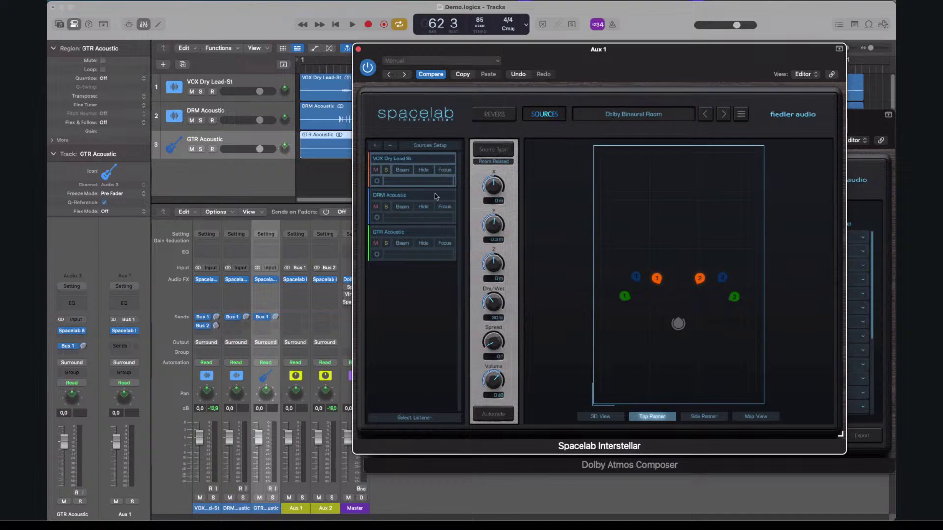
{"action": "left_click", "coordinate": [501, 116]}
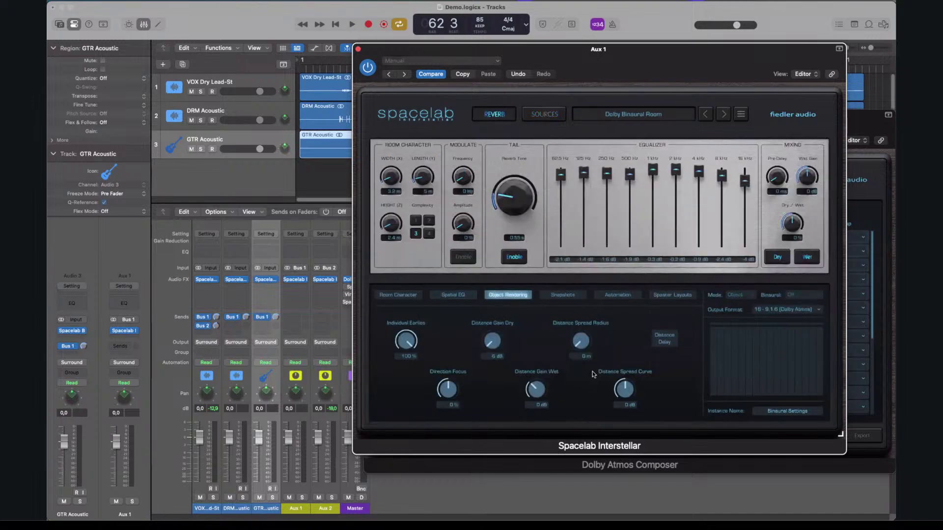
{"action": "left_click", "coordinate": [548, 117]}
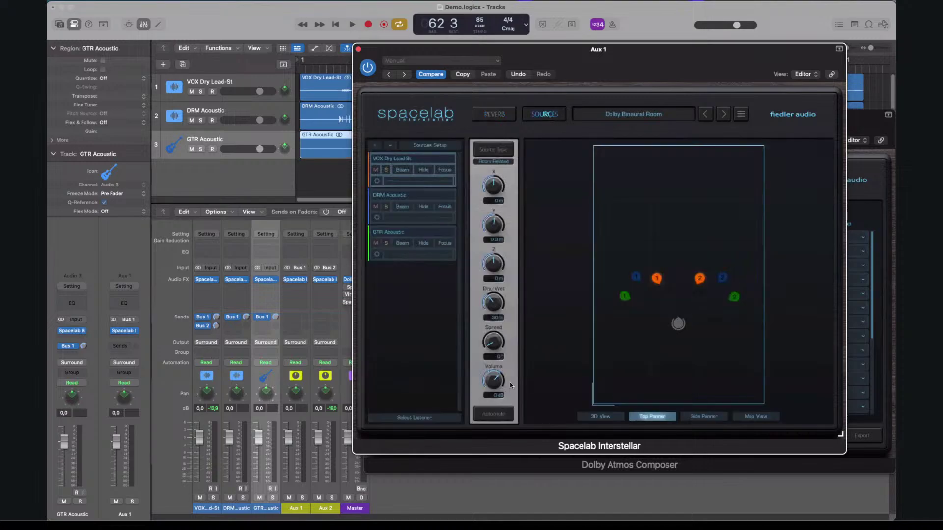